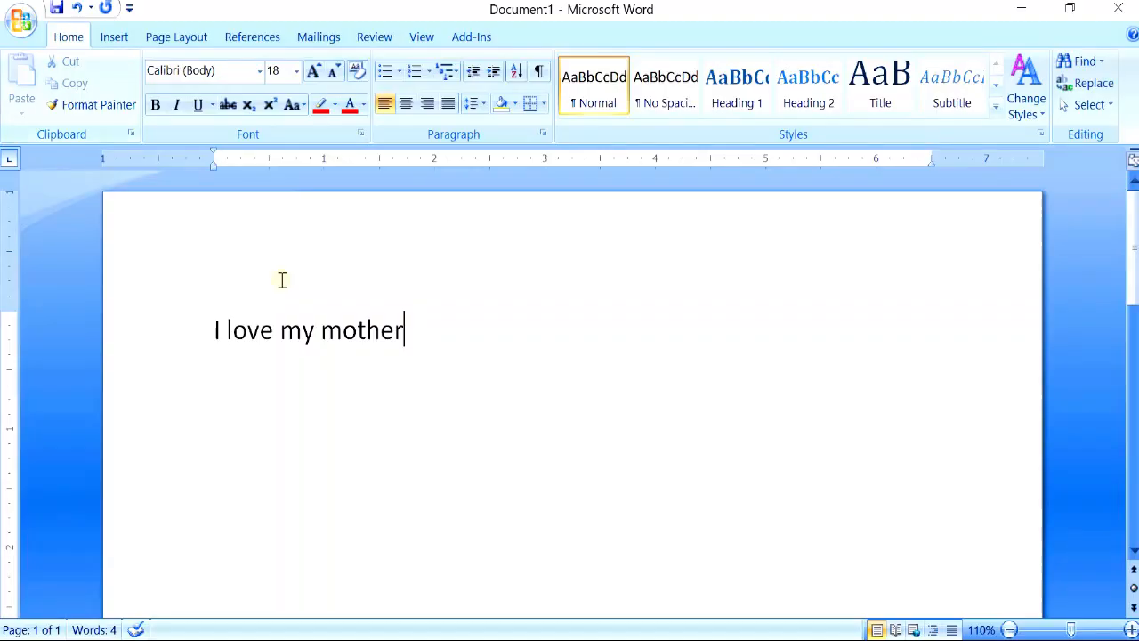
# - Copy the line "I love my mother" and paste it twice on new lines below the original
pyautogui.moveTo(422, 338); pyautogui.dragTo(210, 338)
pyautogui.click(418, 369)
pyautogui.moveTo(418, 331); pyautogui.dragTo(220, 347)
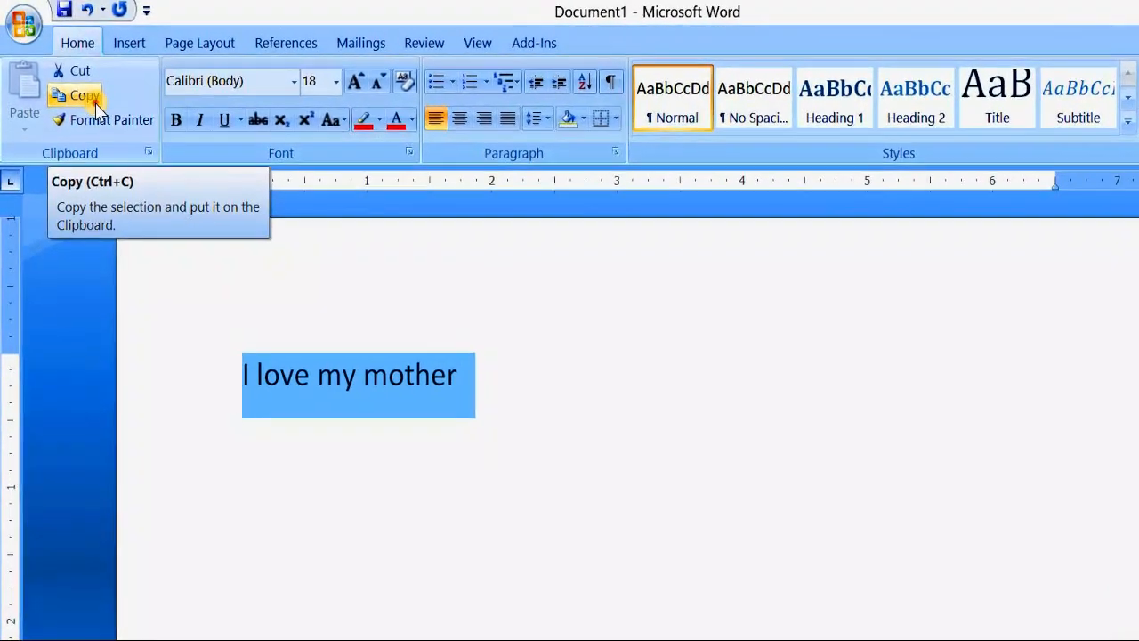
pyautogui.click(92, 100)
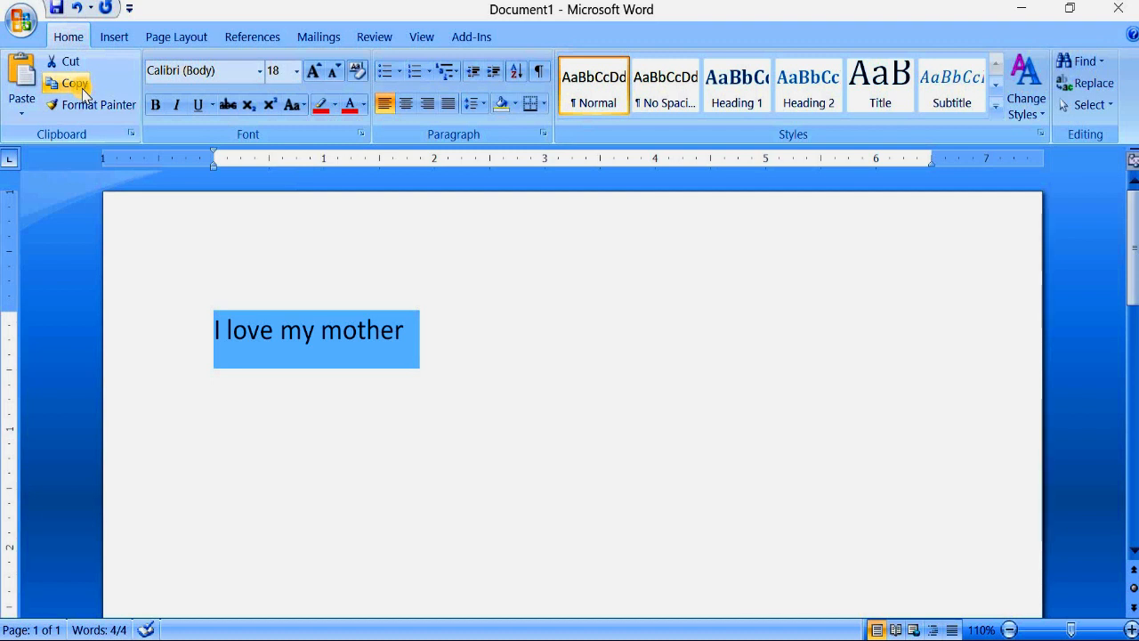
pyautogui.click(425, 345)
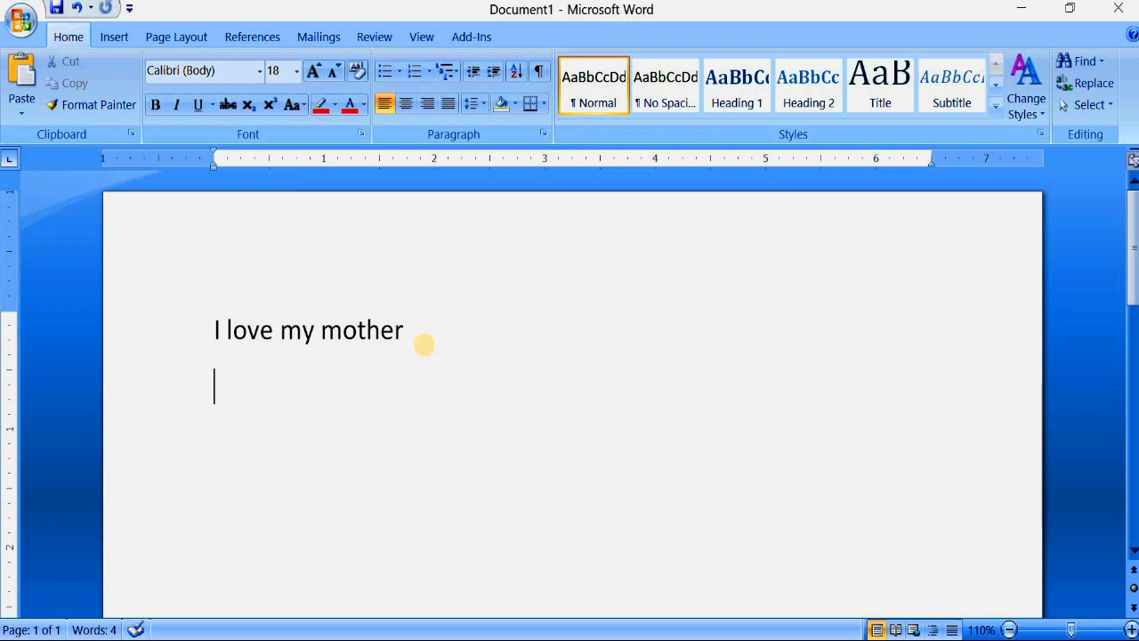
pyautogui.press('Return')
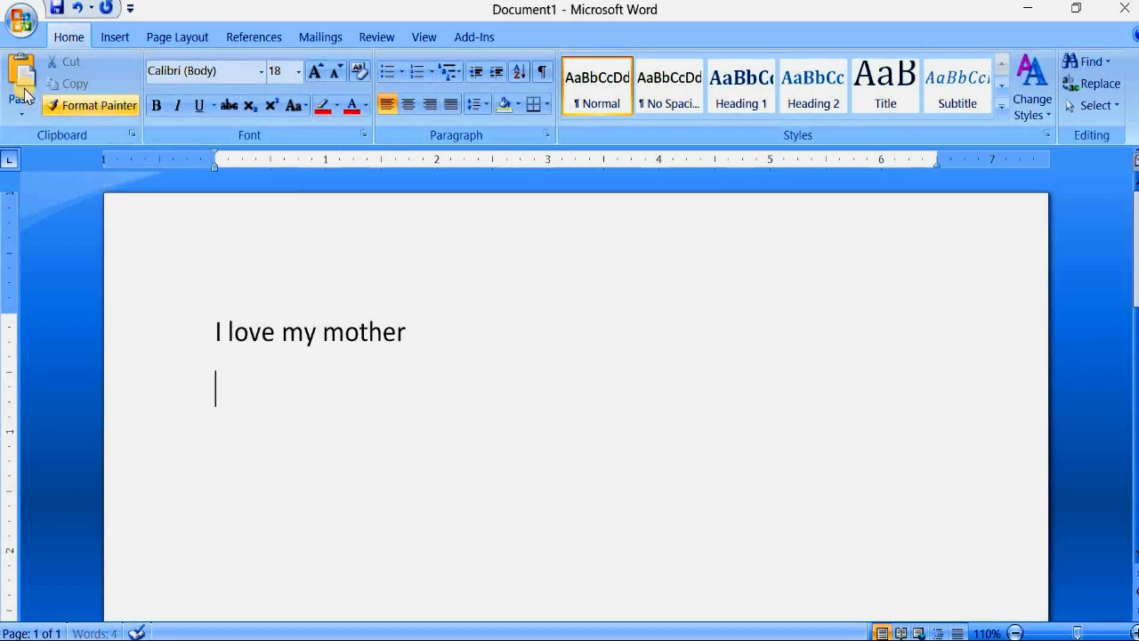
pyautogui.click(23, 76)
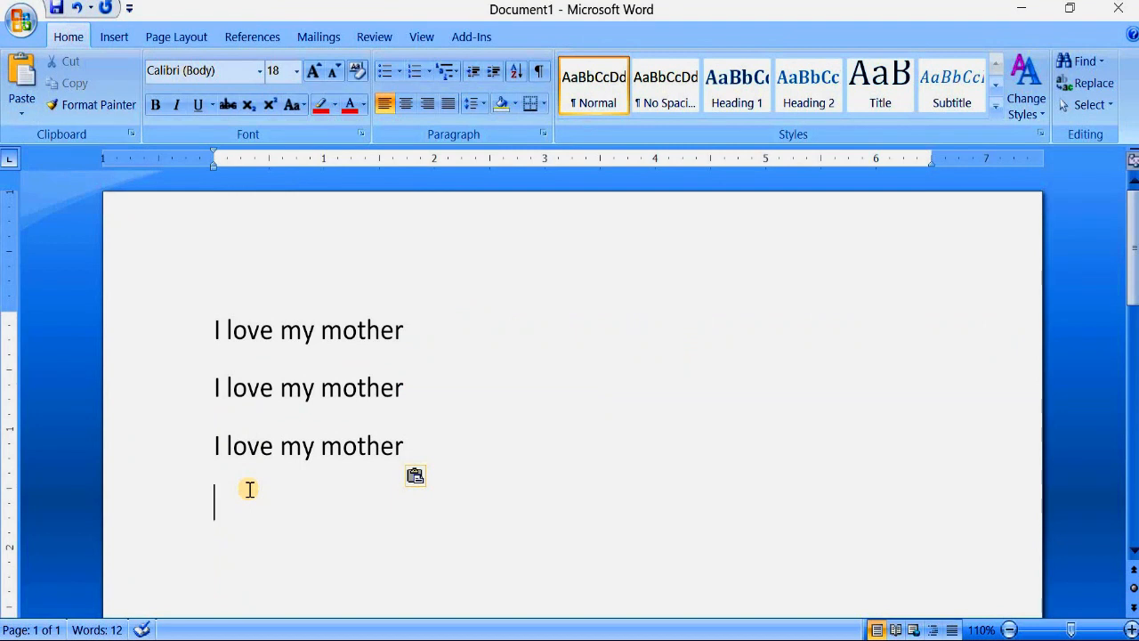
# - Copy the third "I love my mother" line to the clipboard
pyautogui.moveTo(350, 443); pyautogui.dragTo(204, 442)
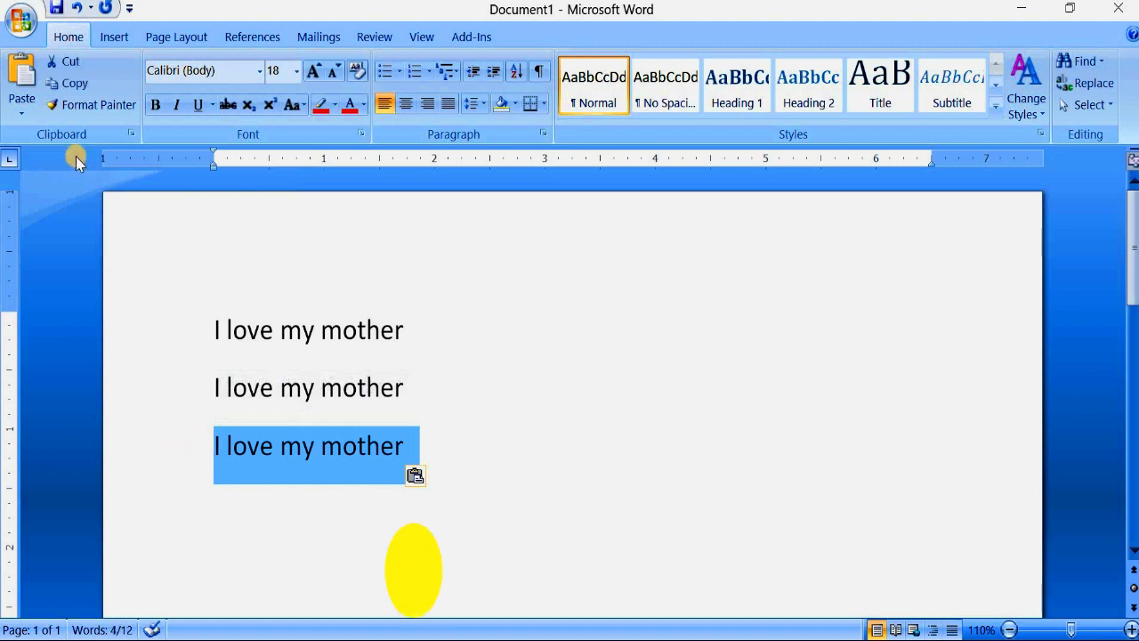
pyautogui.click(73, 86)
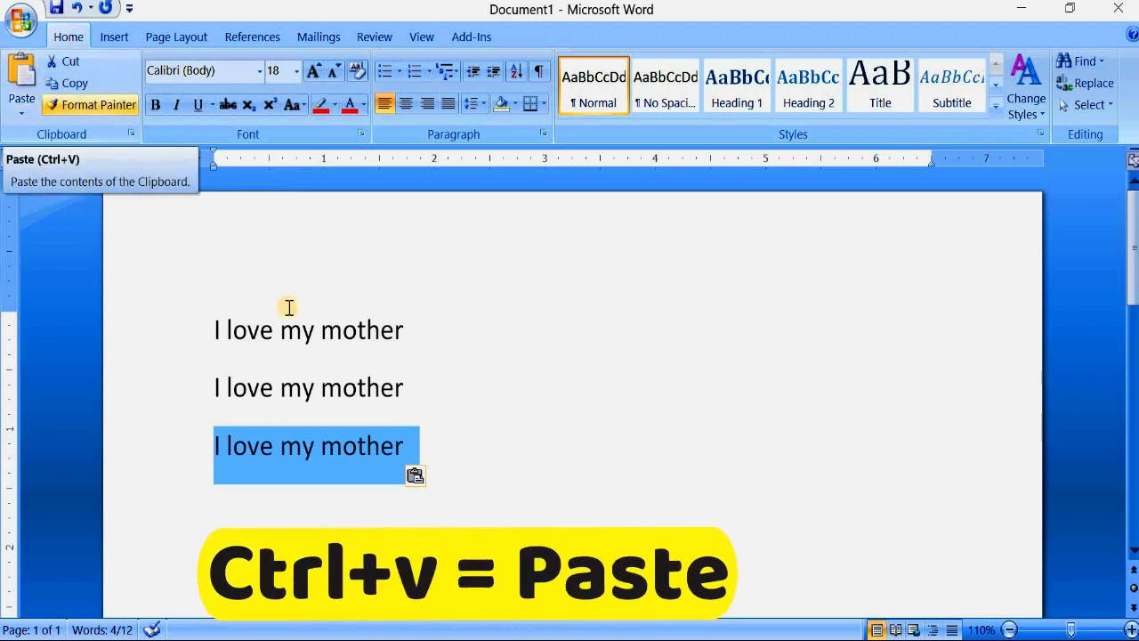
pyautogui.click(403, 391)
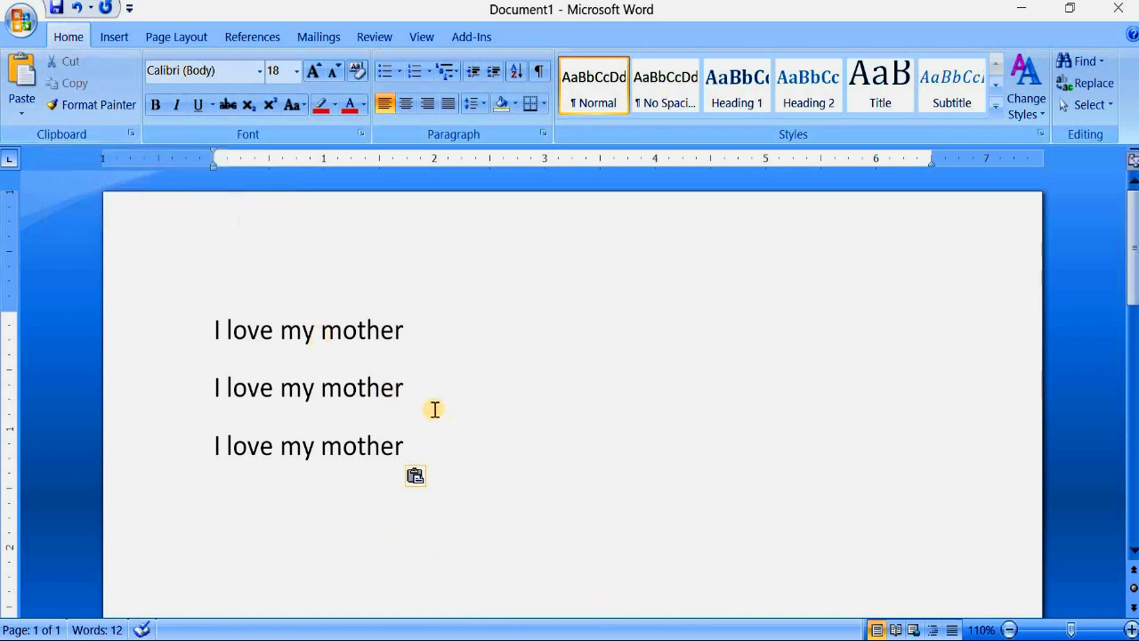
# - Cut the middle "I love my mother" line and paste it several blank lines below the remaining two
pyautogui.moveTo(411, 395); pyautogui.dragTo(214, 388)
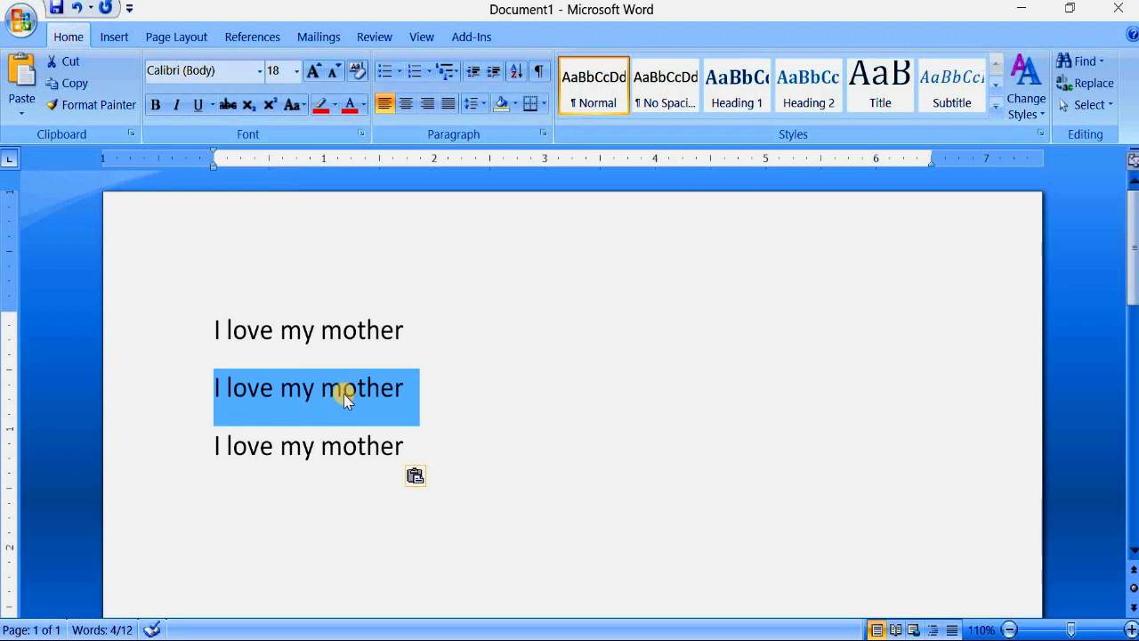
pyautogui.click(70, 64)
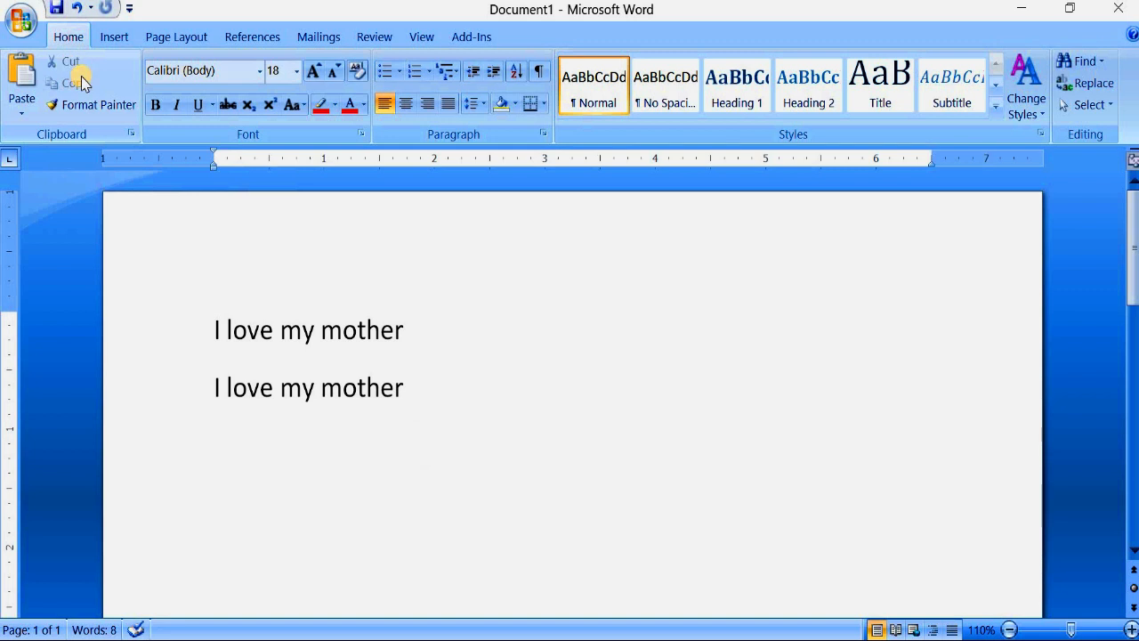
pyautogui.click(419, 398)
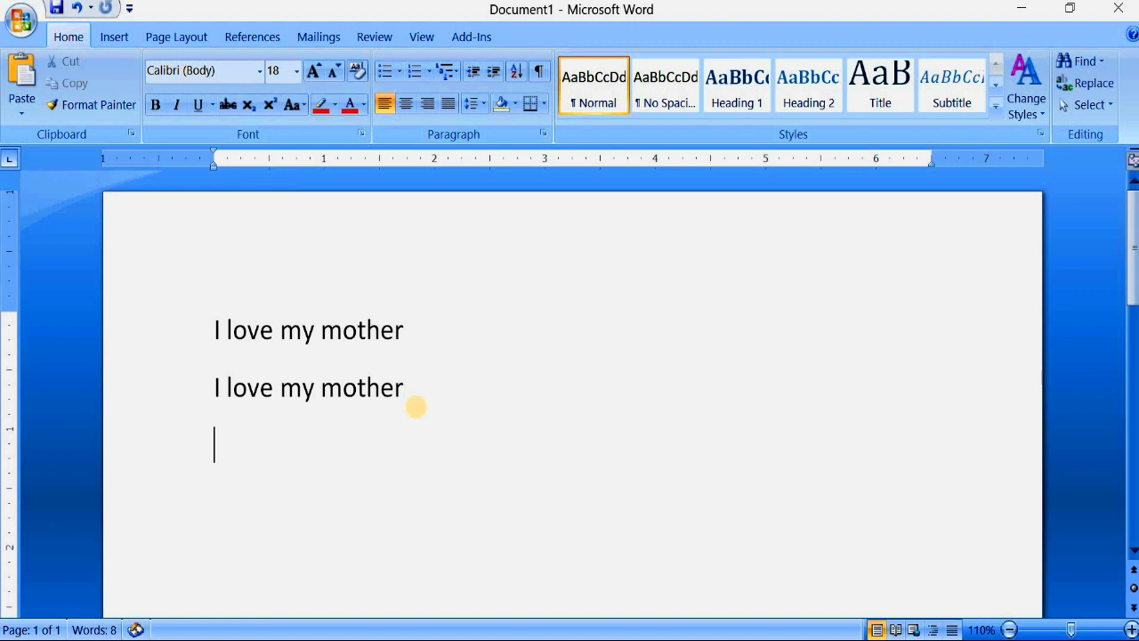
pyautogui.press('Return')
pyautogui.press('Return')
pyautogui.press('Return')
pyautogui.press('Return')
pyautogui.press('Return')
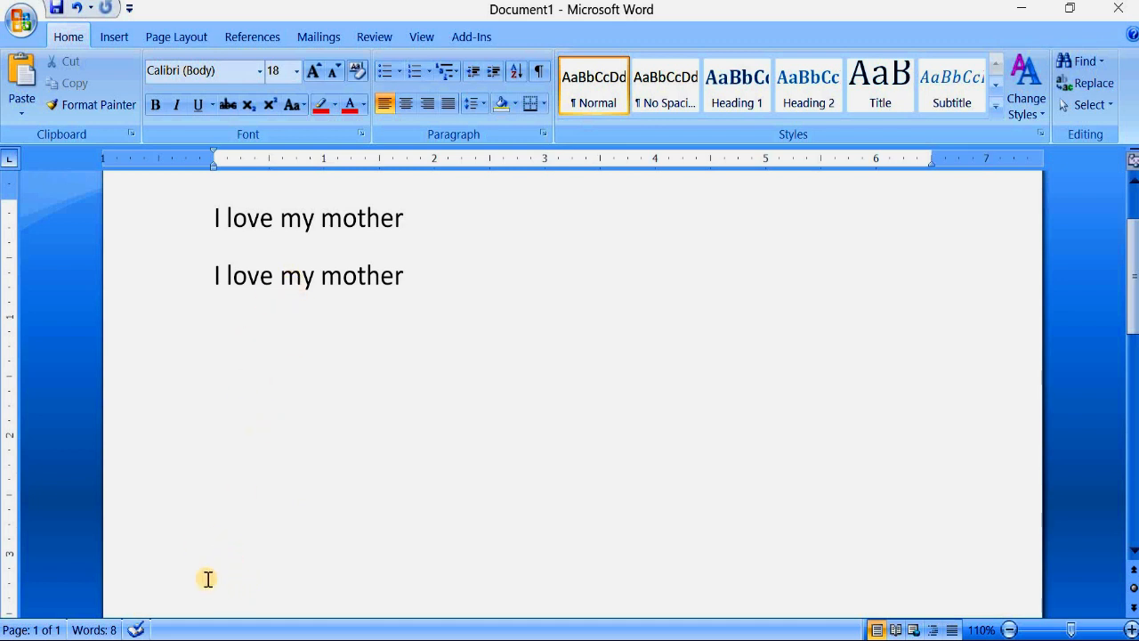
pyautogui.click(22, 78)
pyautogui.scroll(1, 319, 264)
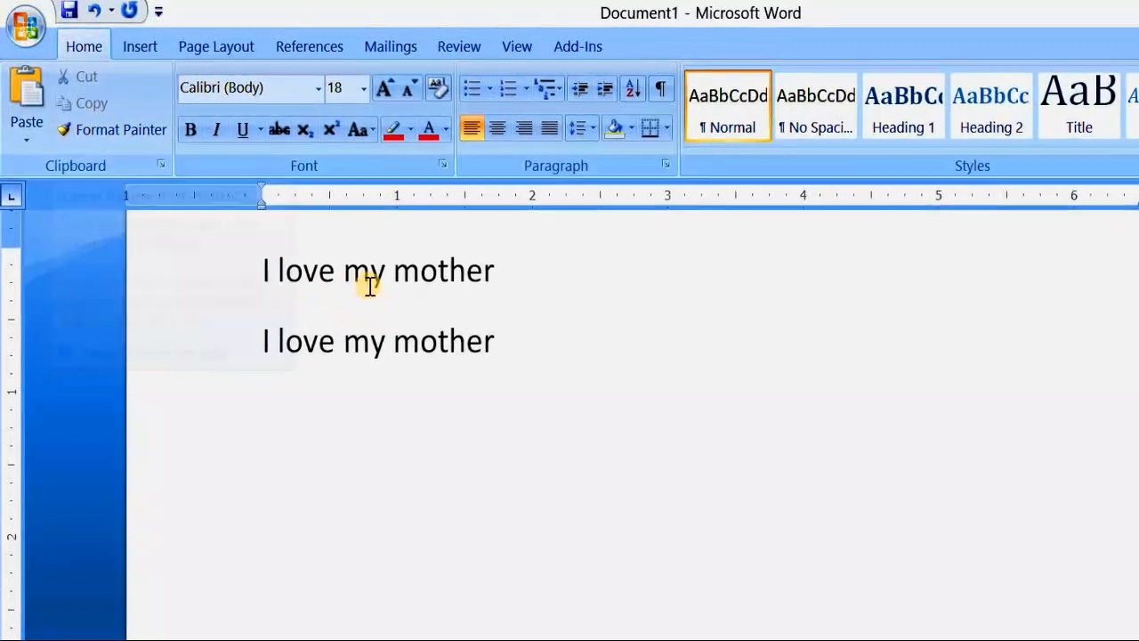
# - Set the font of the first "I love my mother" line to Palace Script MT
pyautogui.moveTo(553, 299); pyautogui.dragTo(278, 292)
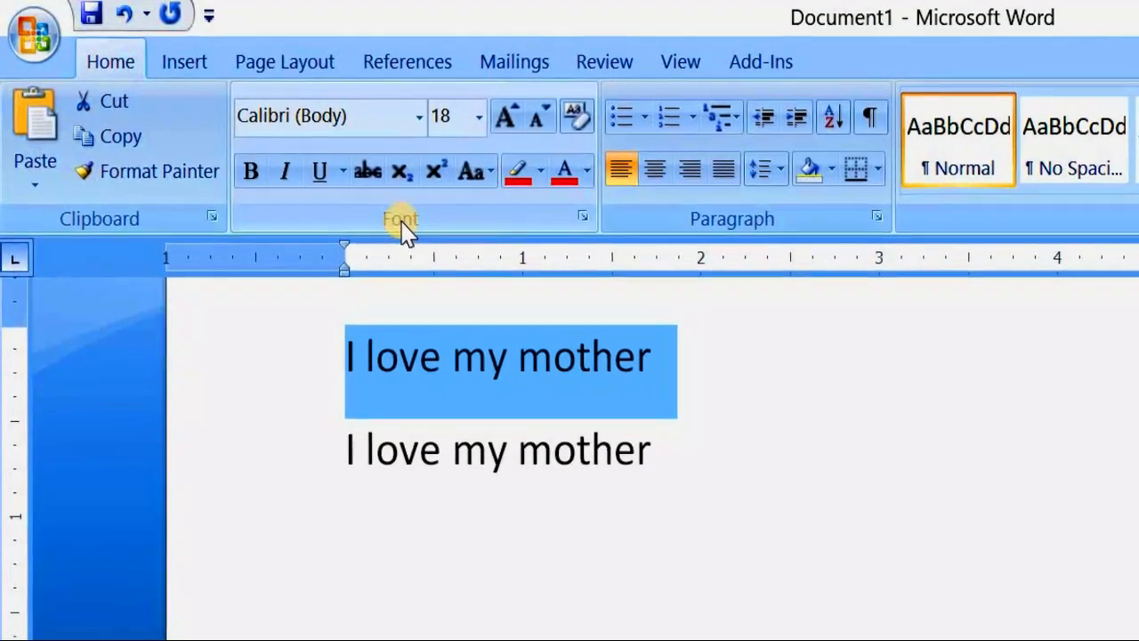
pyautogui.click(214, 170)
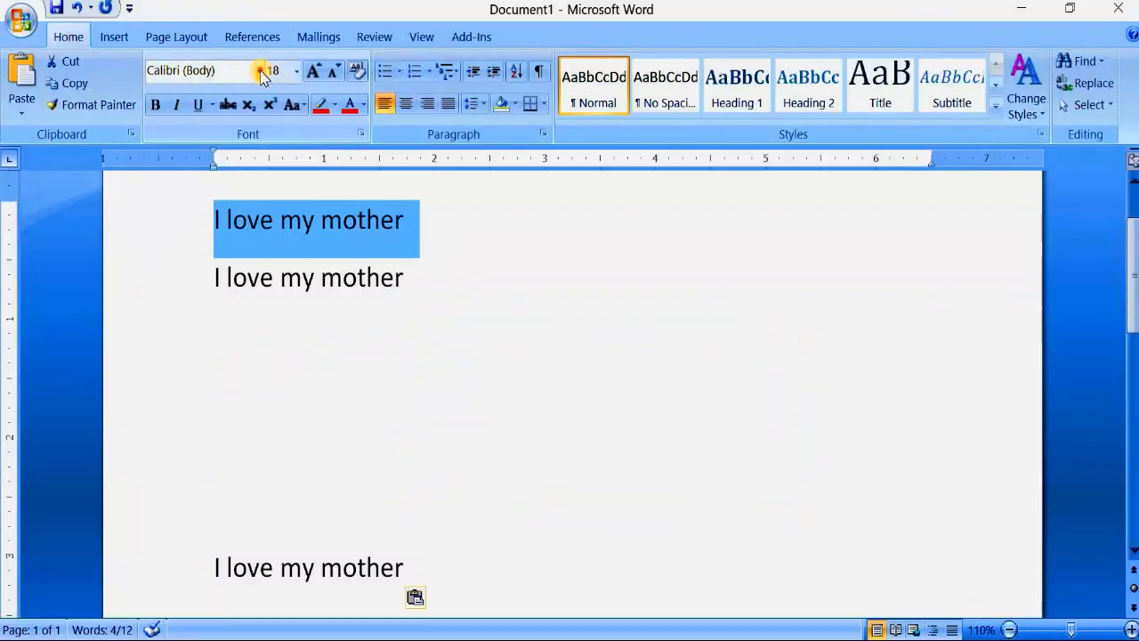
pyautogui.click(469, 130)
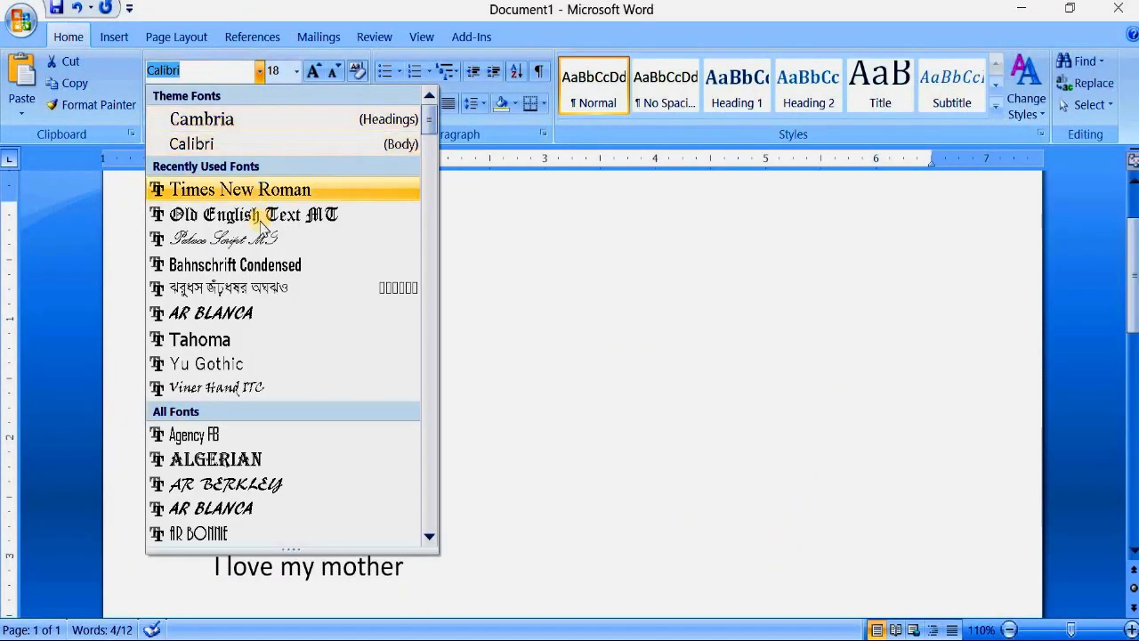
pyautogui.click(284, 237)
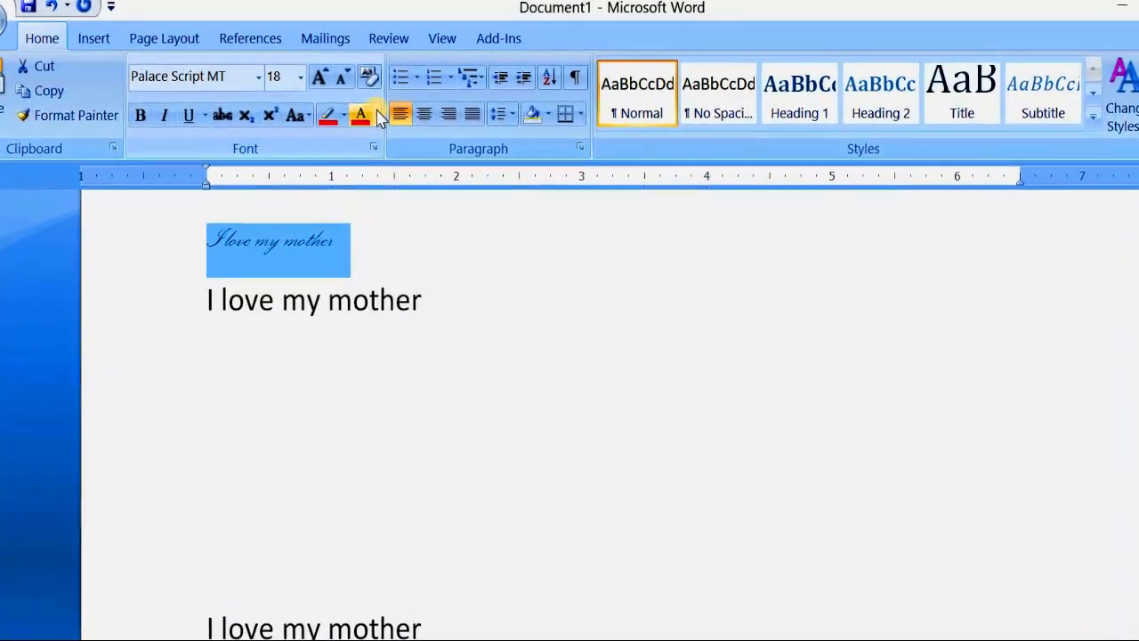
# - Change the font colour of the first line to red
pyautogui.click(378, 116)
pyautogui.click(365, 315)
pyautogui.click(312, 277)
pyautogui.click(310, 333)
pyautogui.click(299, 268)
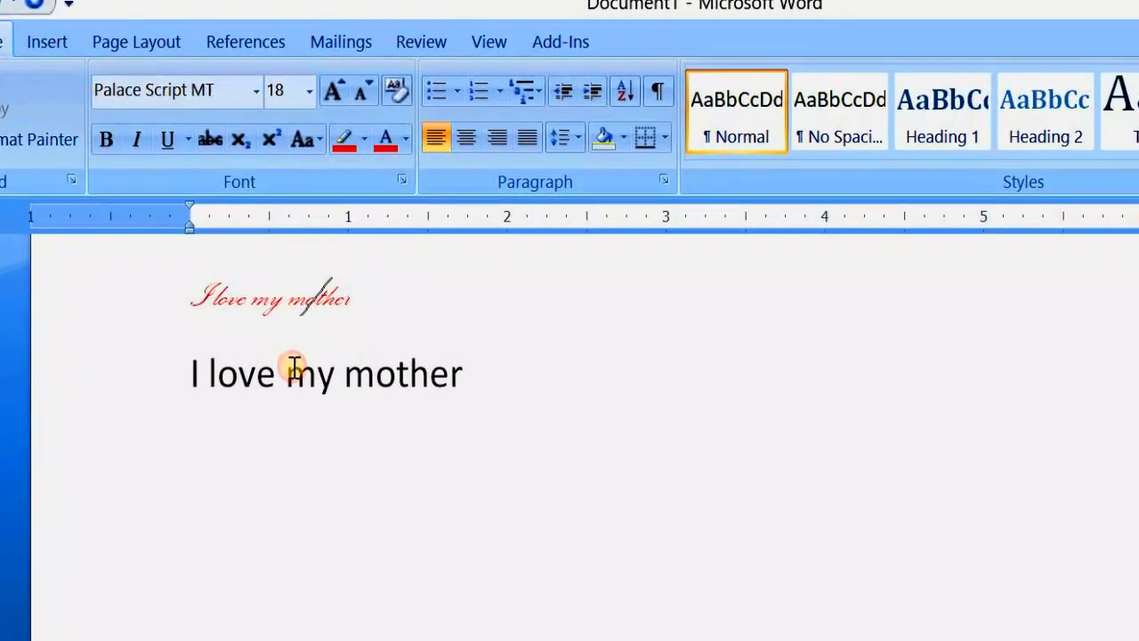
pyautogui.click(293, 367)
pyautogui.click(297, 306)
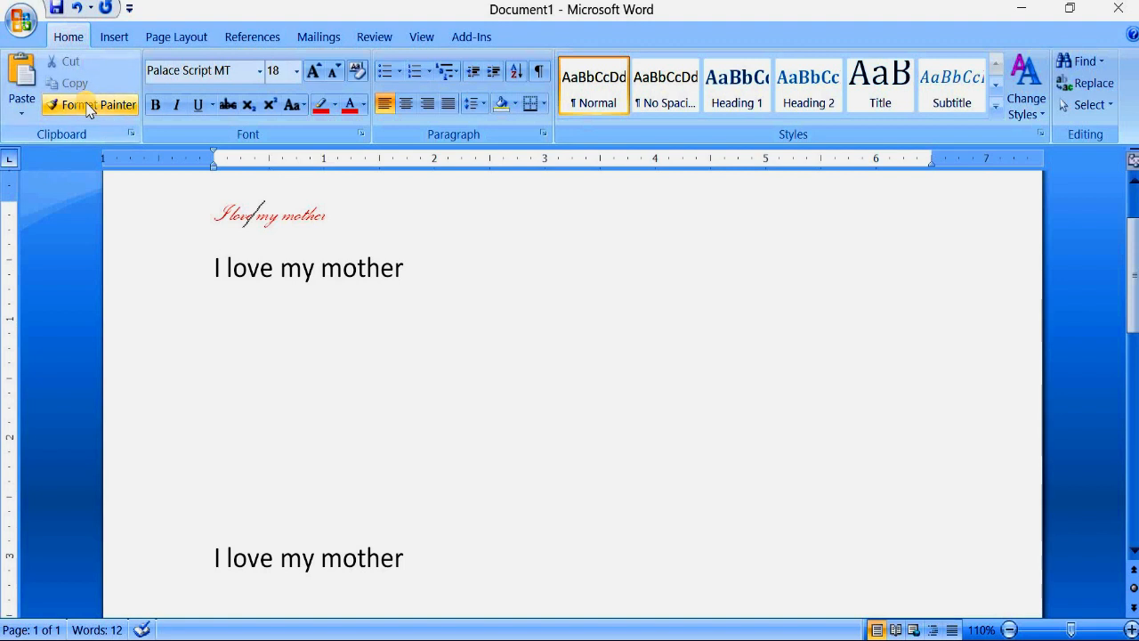
# - Apply the first line's red Palace Script MT formatting to the second line with Format Painter
pyautogui.click(89, 107)
pyautogui.click(295, 222)
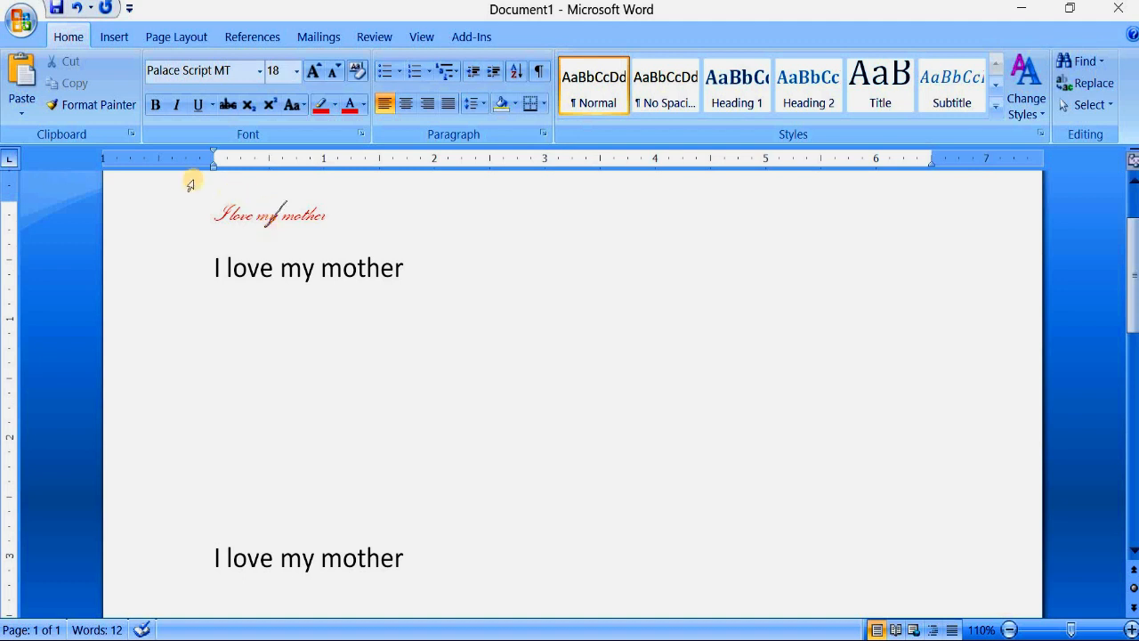
pyautogui.click(101, 107)
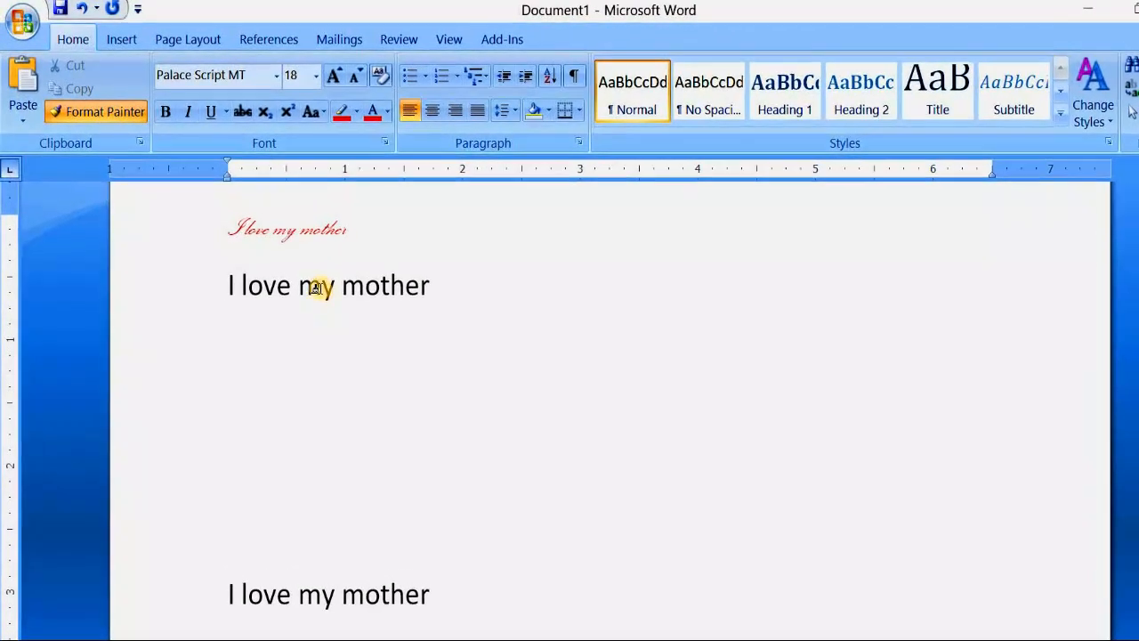
pyautogui.moveTo(425, 283); pyautogui.dragTo(239, 301)
pyautogui.click(344, 332)
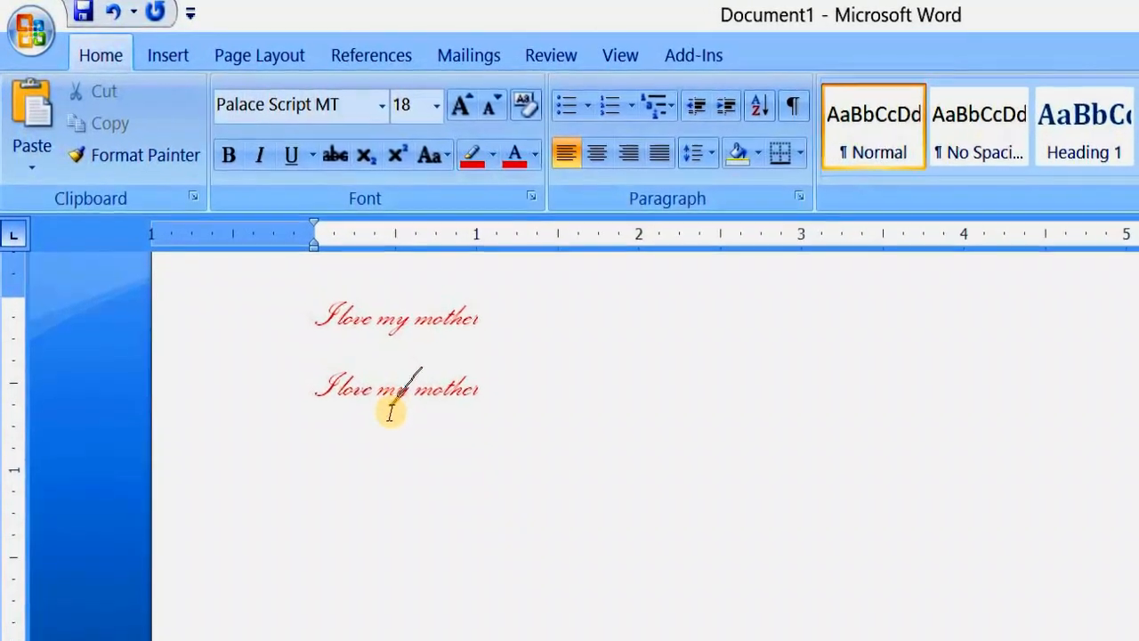
pyautogui.click(156, 187)
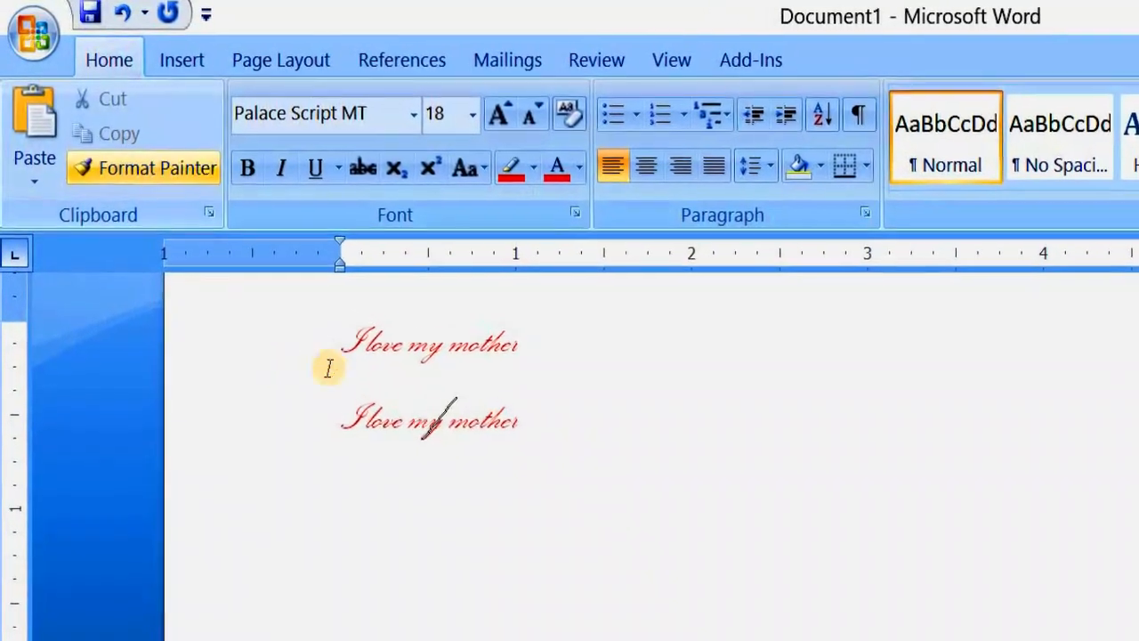
pyautogui.click(403, 412)
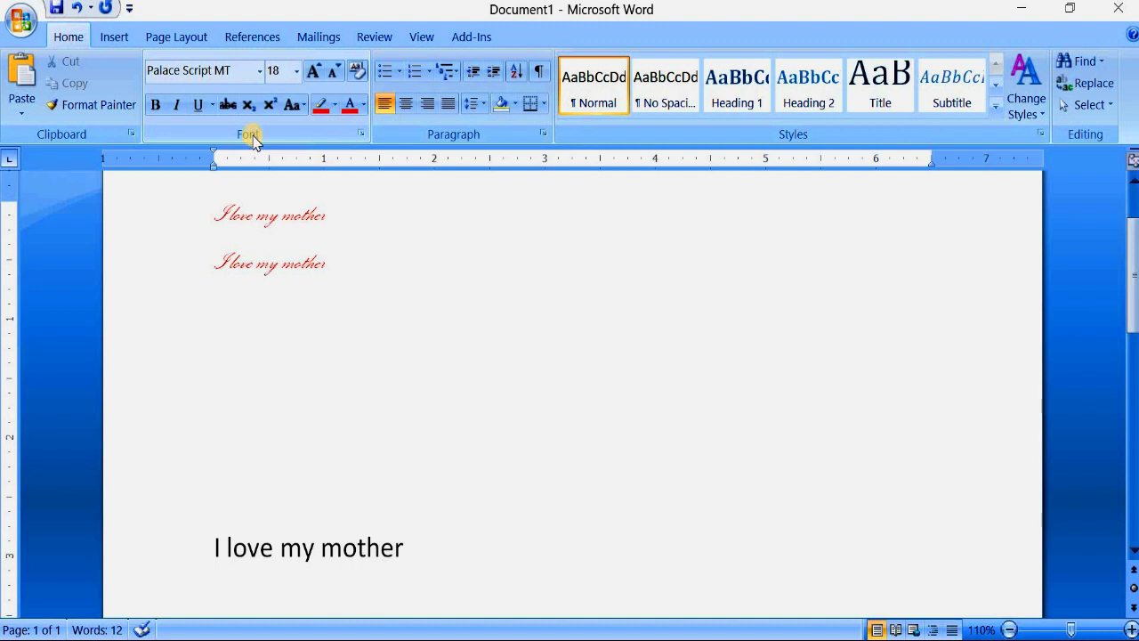
# - Delete the two red script lines and the blank lines above the remaining "I love my mother" line
pyautogui.moveTo(226, 498); pyautogui.dragTo(121, 216)
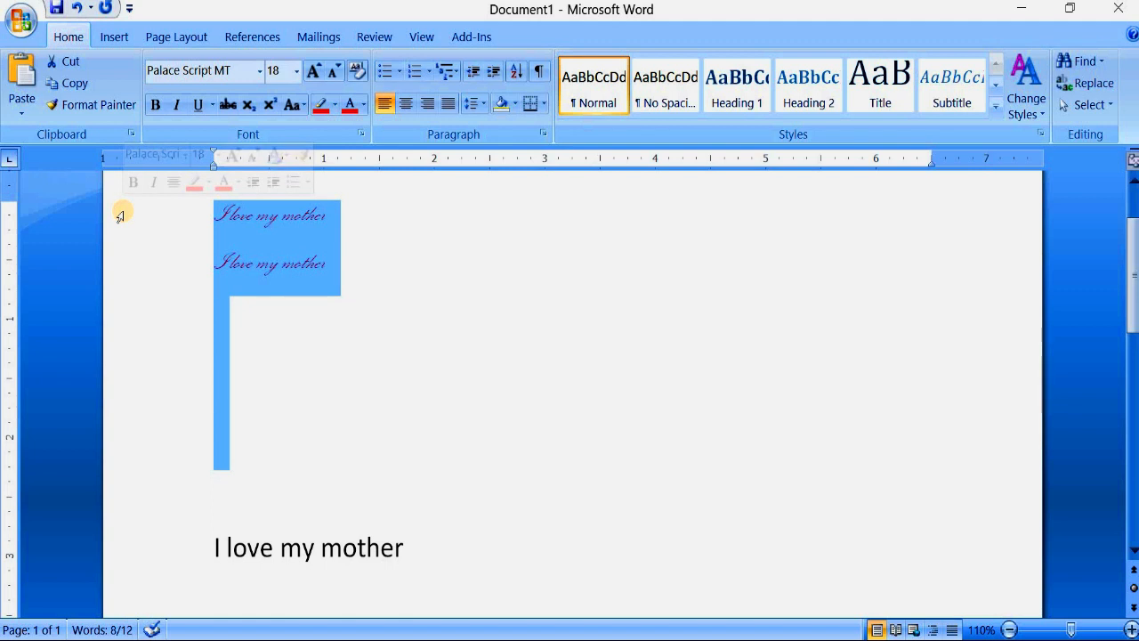
pyautogui.press('Delete')
pyautogui.click(218, 277)
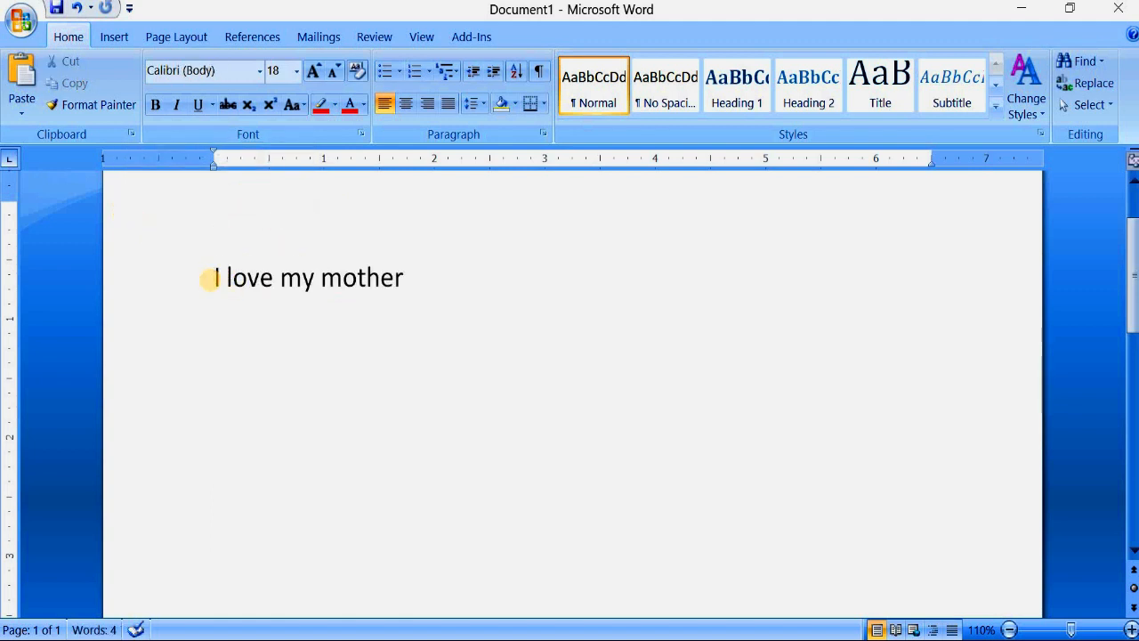
pyautogui.press('BackSpace')
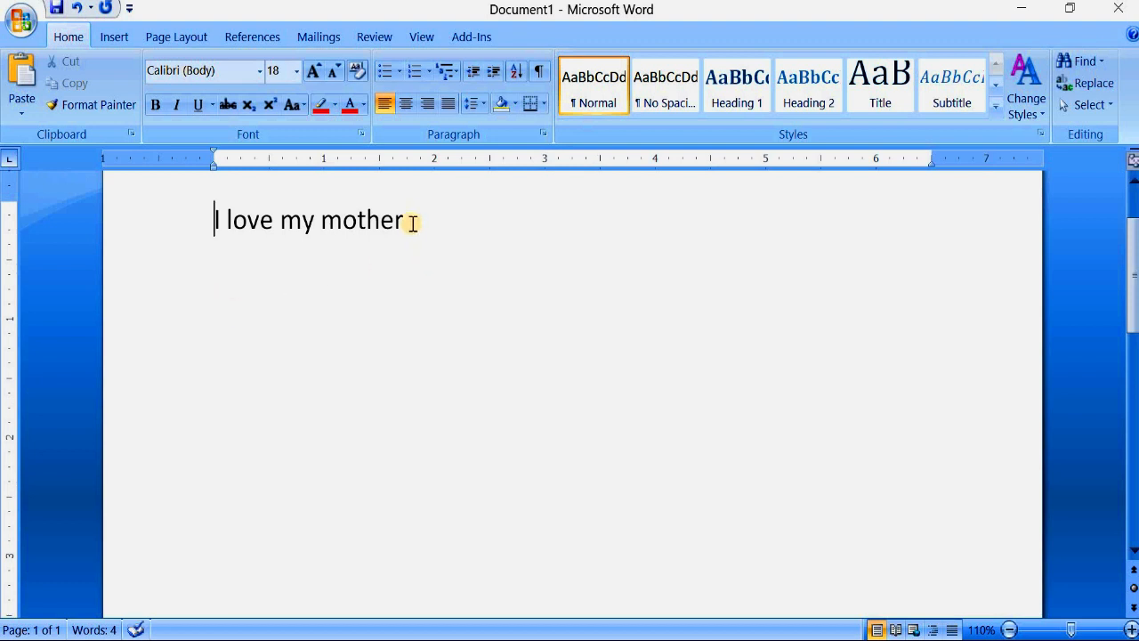
# - Align the remaining "I love my mother" line to the right margin
pyautogui.moveTo(418, 221); pyautogui.dragTo(213, 222)
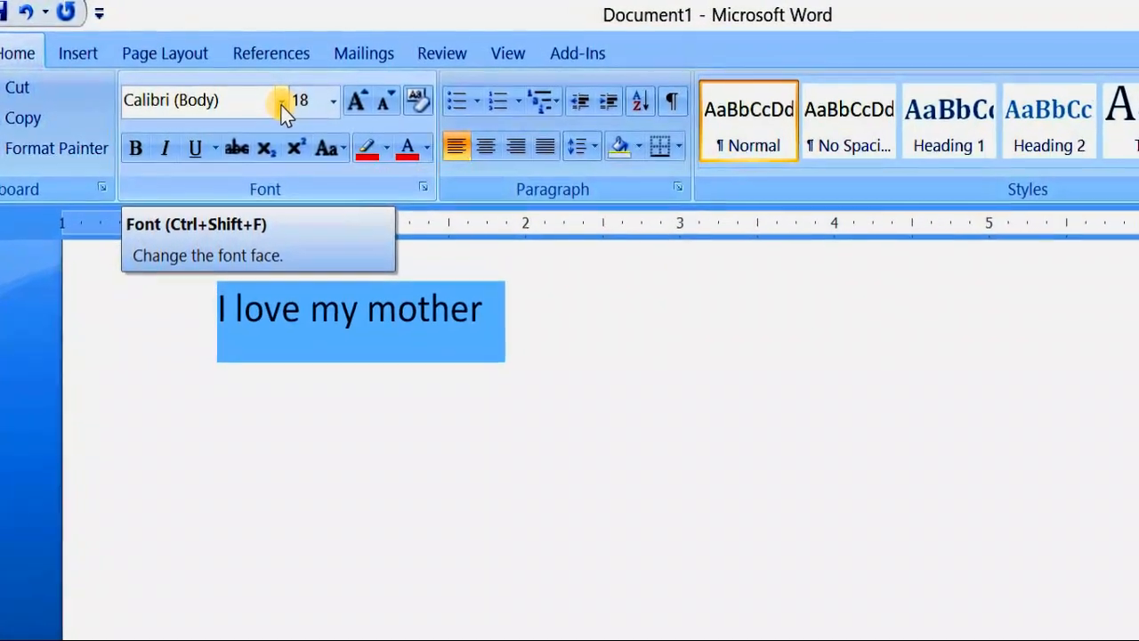
pyautogui.click(276, 97)
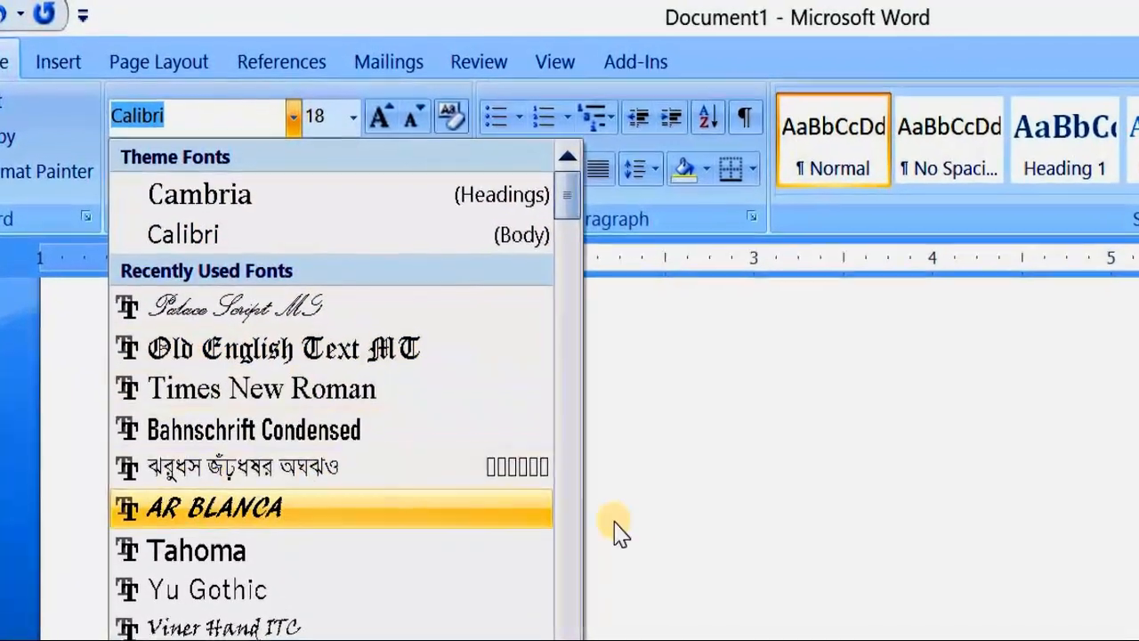
pyautogui.click(571, 473)
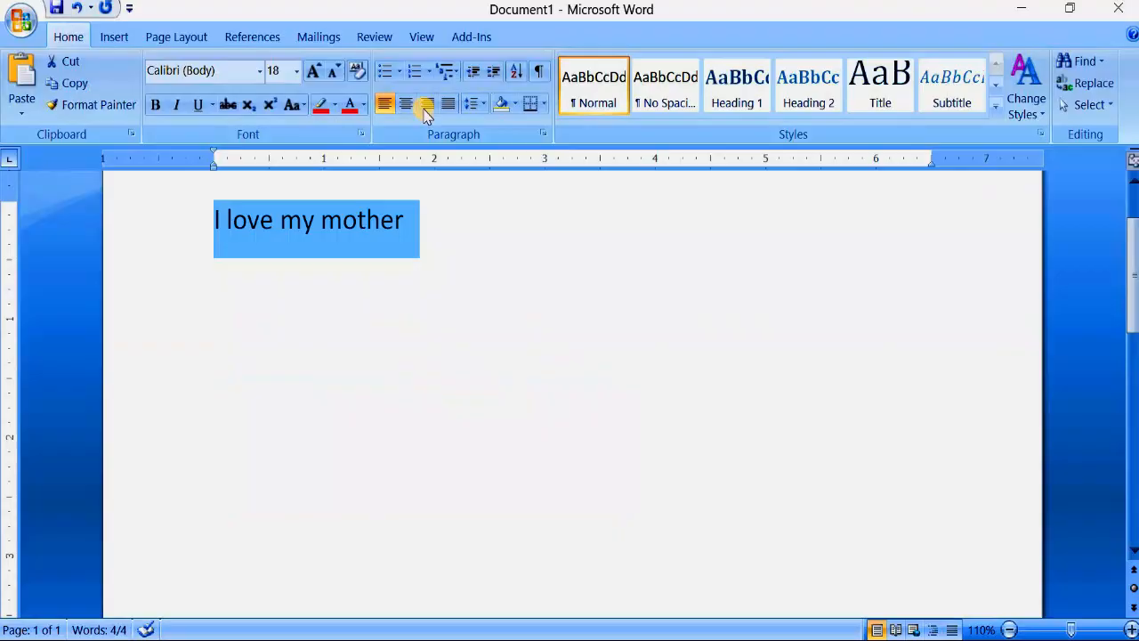
pyautogui.click(427, 105)
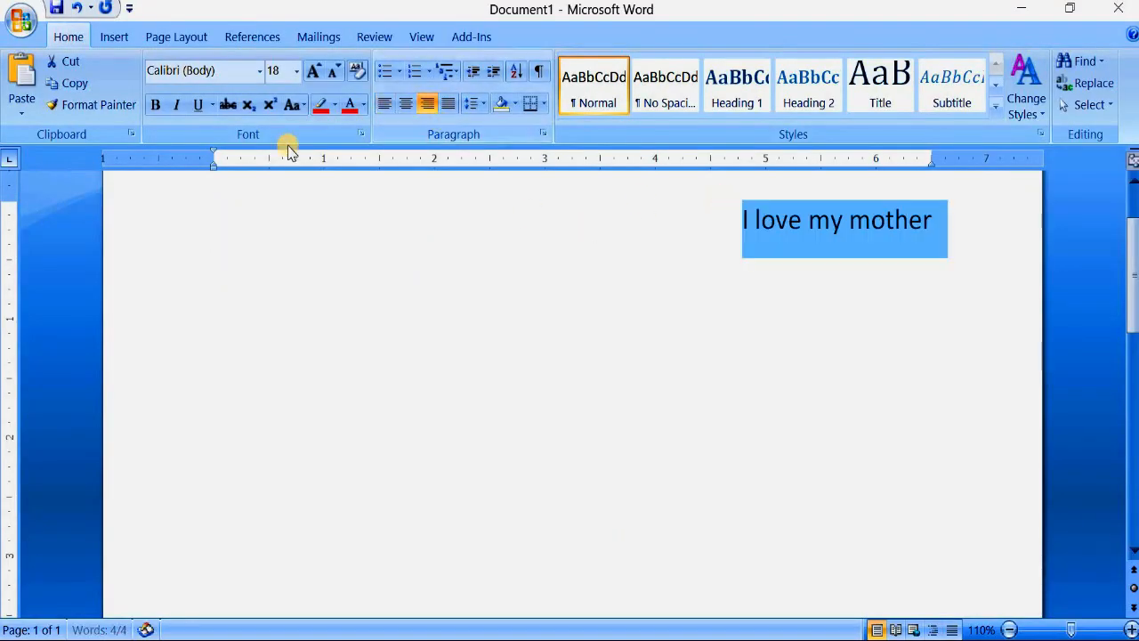
# - Set the font of the right-aligned line to Times New Roman
pyautogui.click(260, 71)
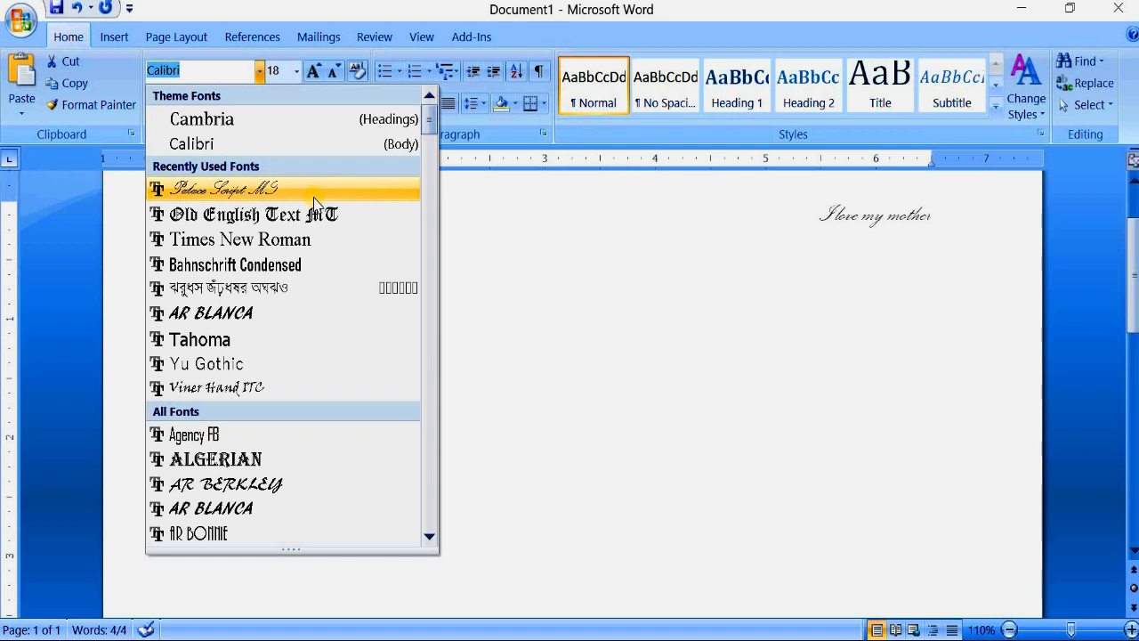
pyautogui.click(314, 242)
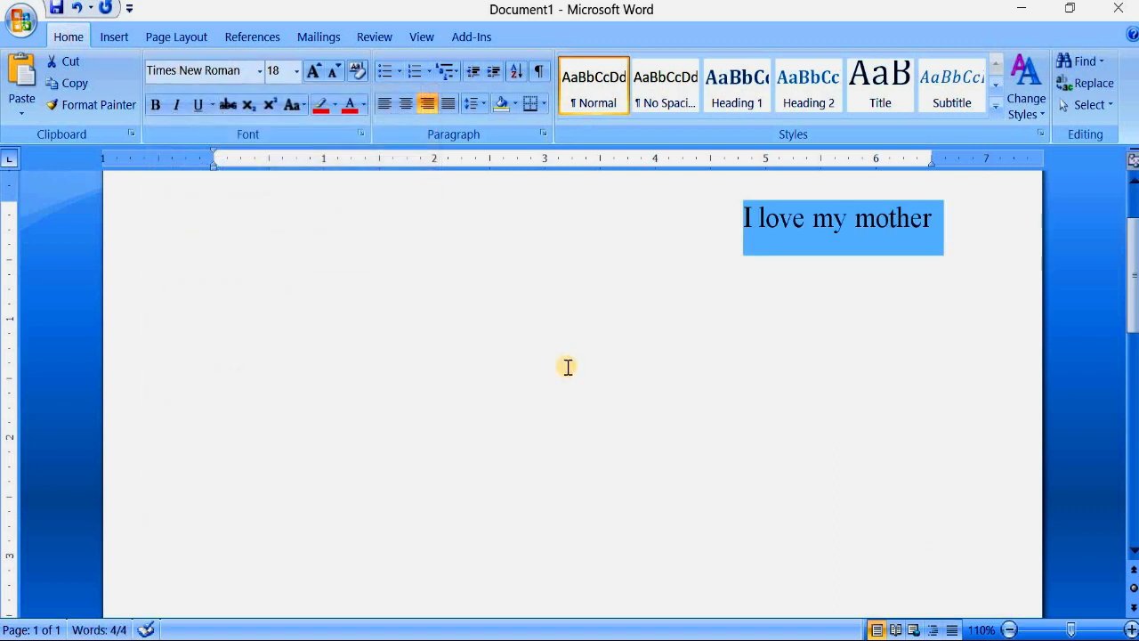
pyautogui.click(949, 226)
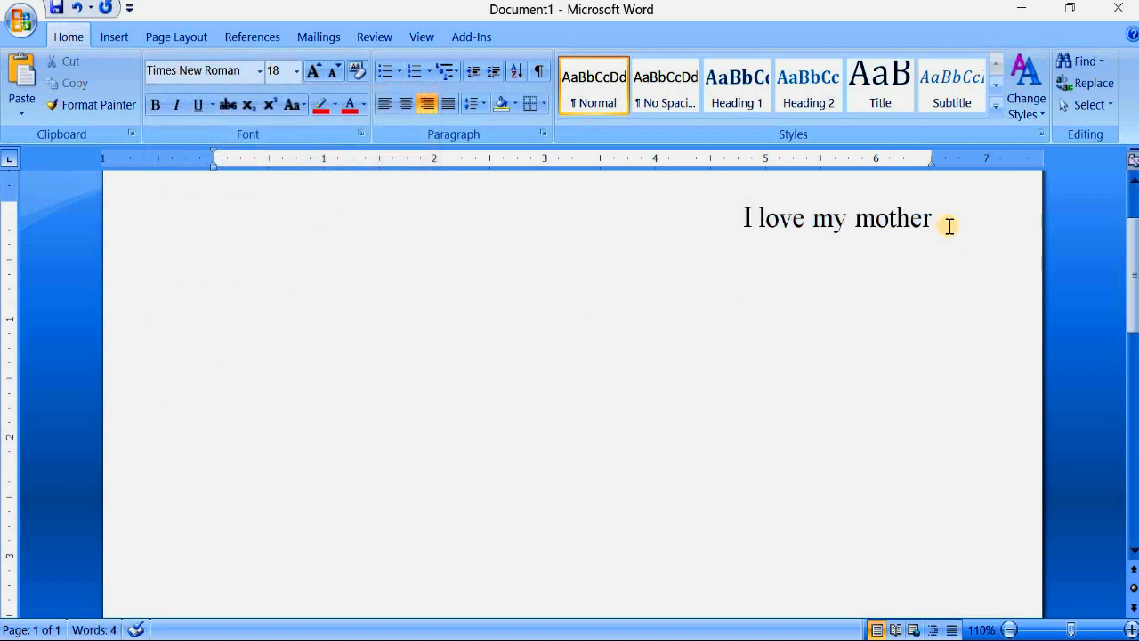
# - Set the font size of the "I love my mother" line to 33
pyautogui.moveTo(950, 226); pyautogui.dragTo(750, 225)
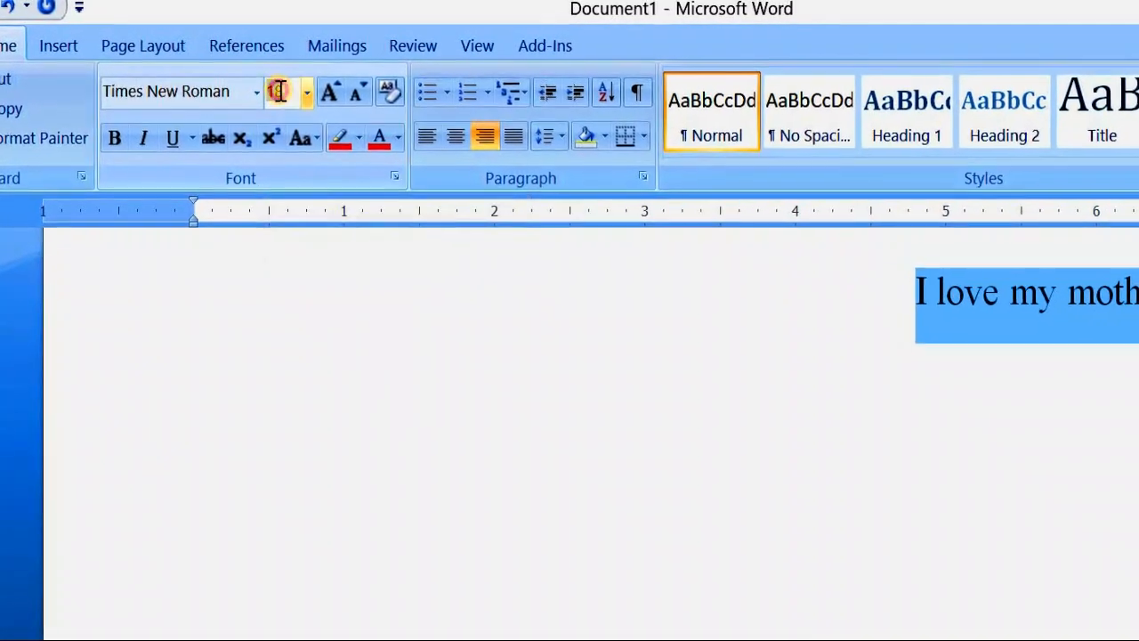
pyautogui.click(281, 90)
pyautogui.write('33')
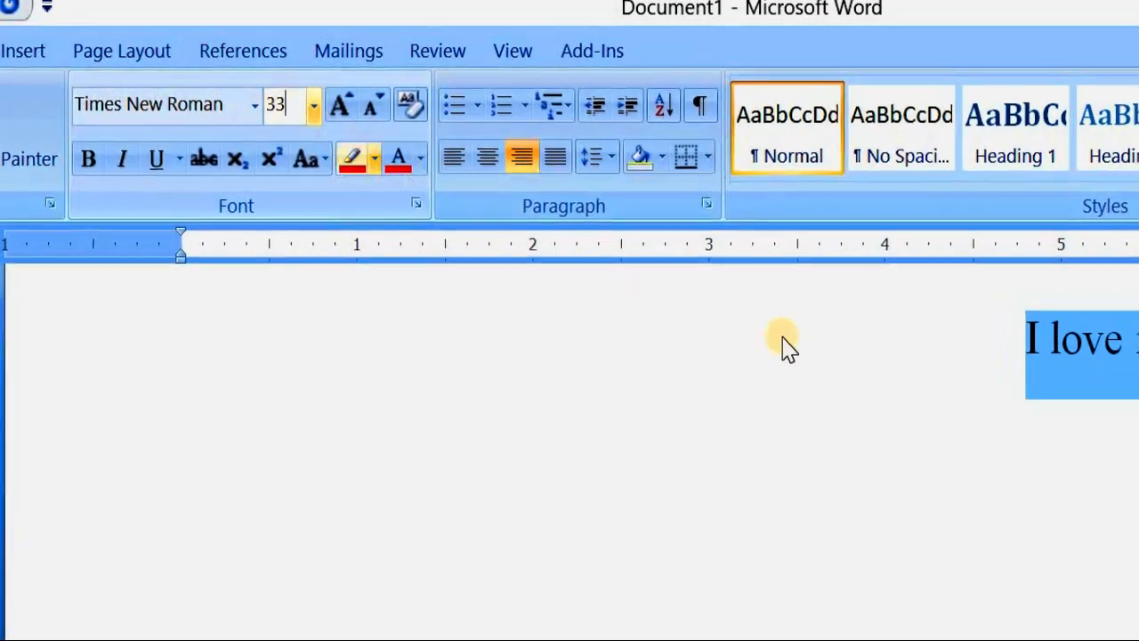
pyautogui.click(638, 346)
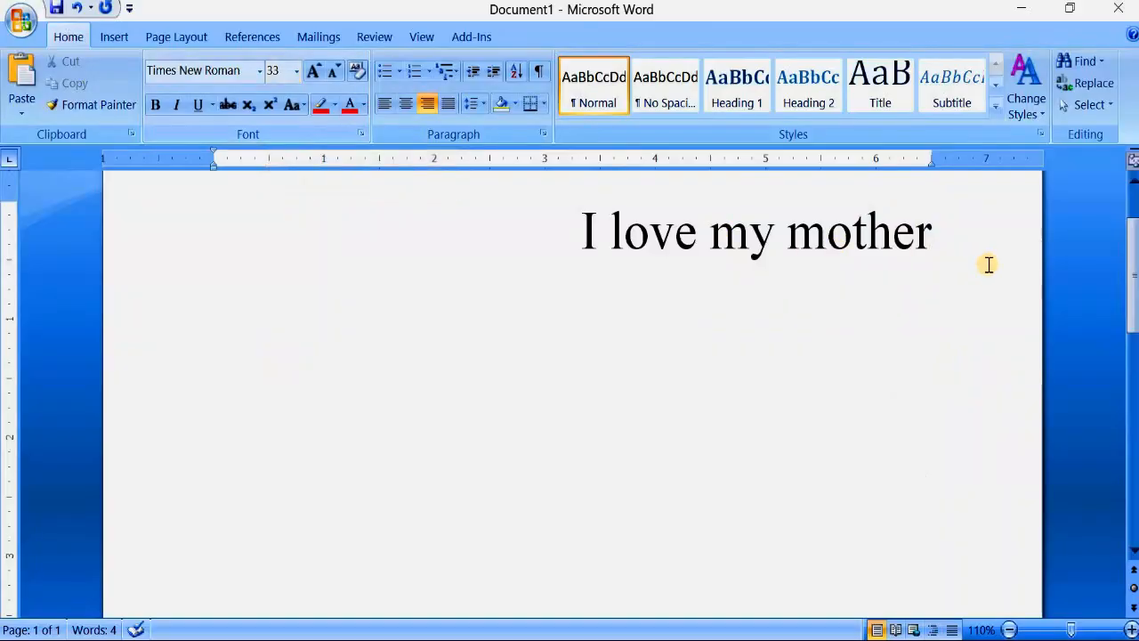
# - Preview the preset font sizes on the "I love my mother" line without applying one
pyautogui.moveTo(986, 265); pyautogui.dragTo(599, 250)
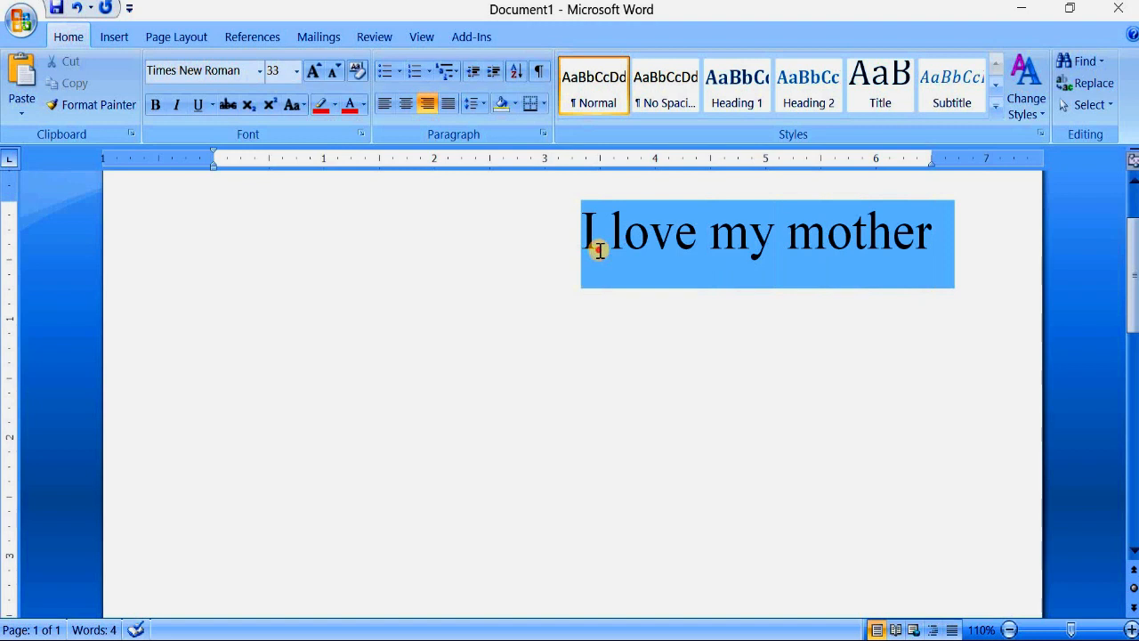
pyautogui.click(296, 72)
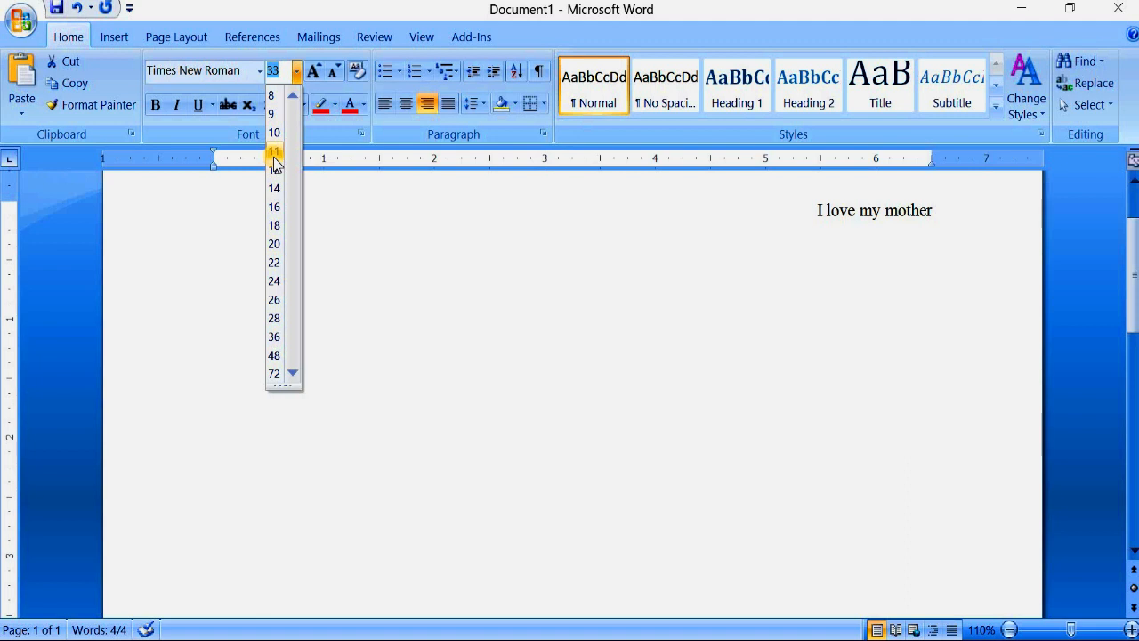
pyautogui.click(356, 213)
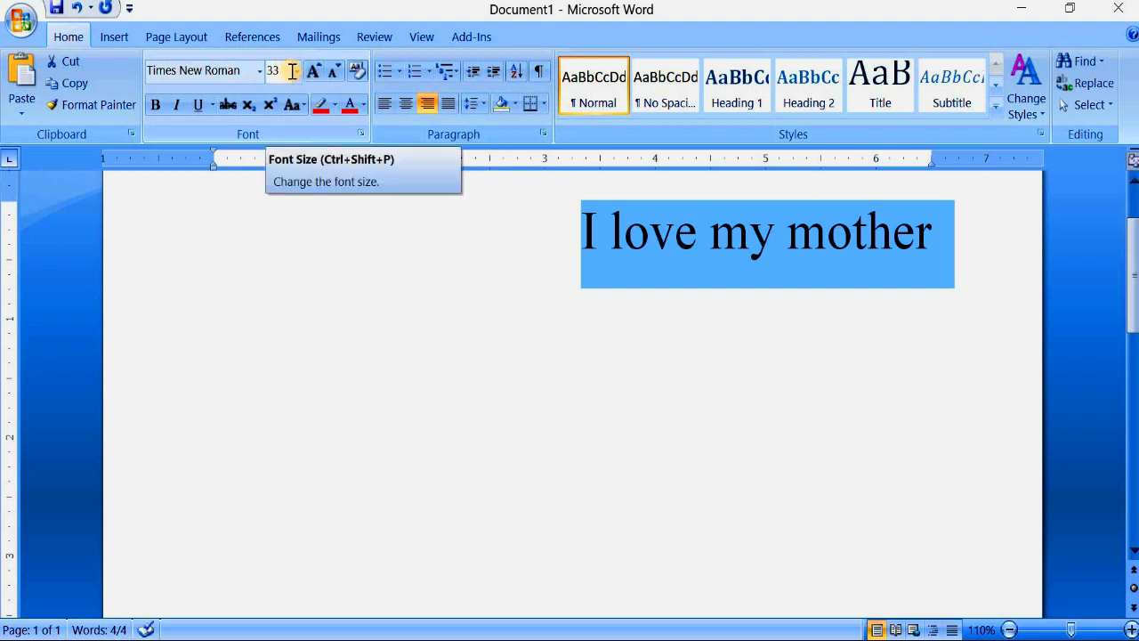
# - Enlarge the selected line to size 80 with Grow Font
pyautogui.click(313, 73)
pyautogui.click(313, 73)
pyautogui.click(313, 73)
pyautogui.click(313, 73)
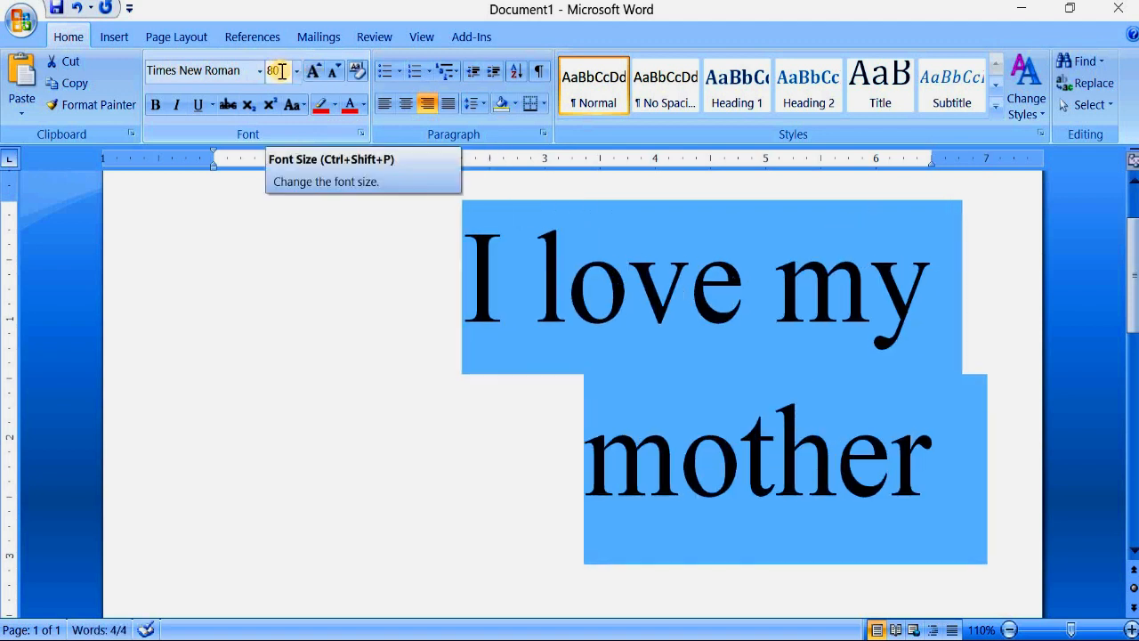
# - Reduce the selected line to size 20 with Shrink Font and raise it to 24 with Grow Font
pyautogui.click(335, 71)
pyautogui.click(334, 71)
pyautogui.click(335, 71)
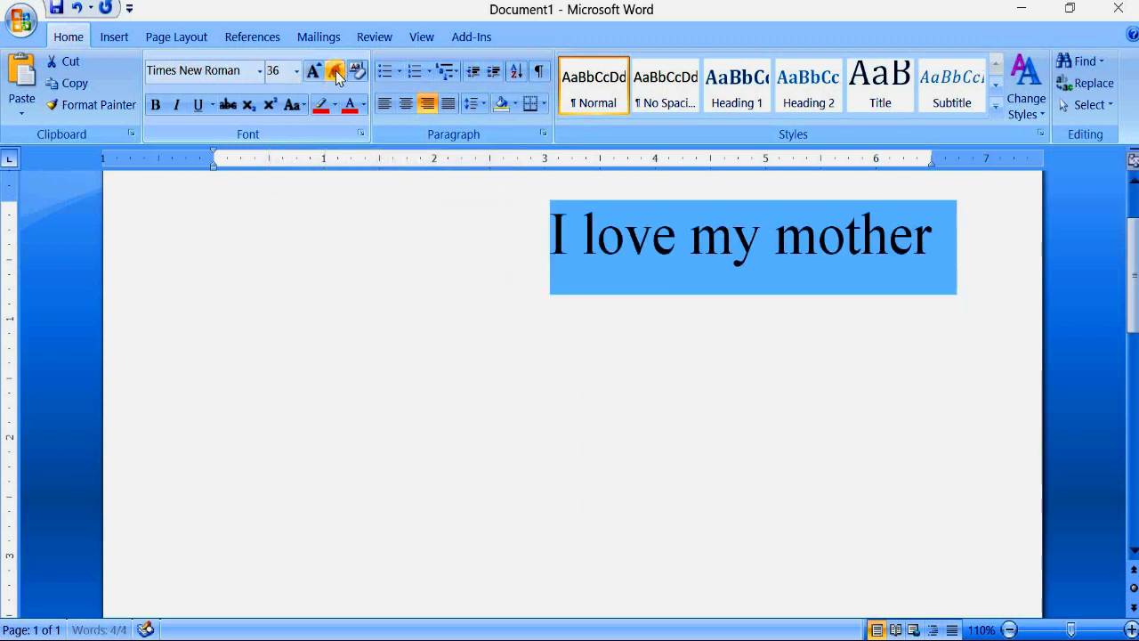
pyautogui.click(335, 71)
pyautogui.click(332, 73)
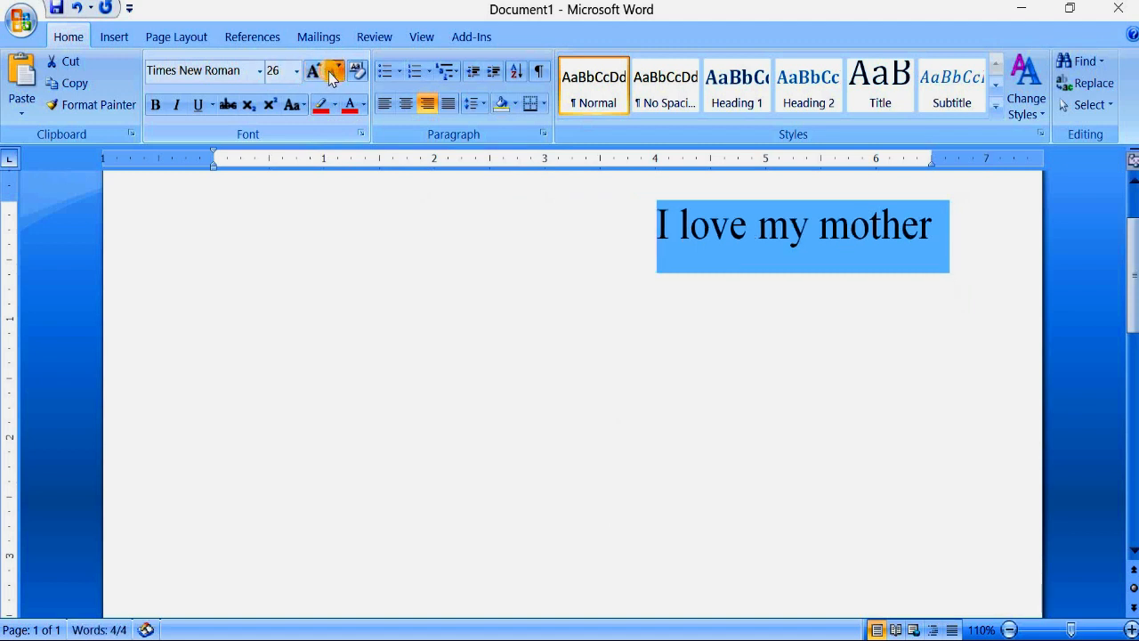
pyautogui.click(333, 73)
pyautogui.click(331, 76)
pyautogui.click(331, 77)
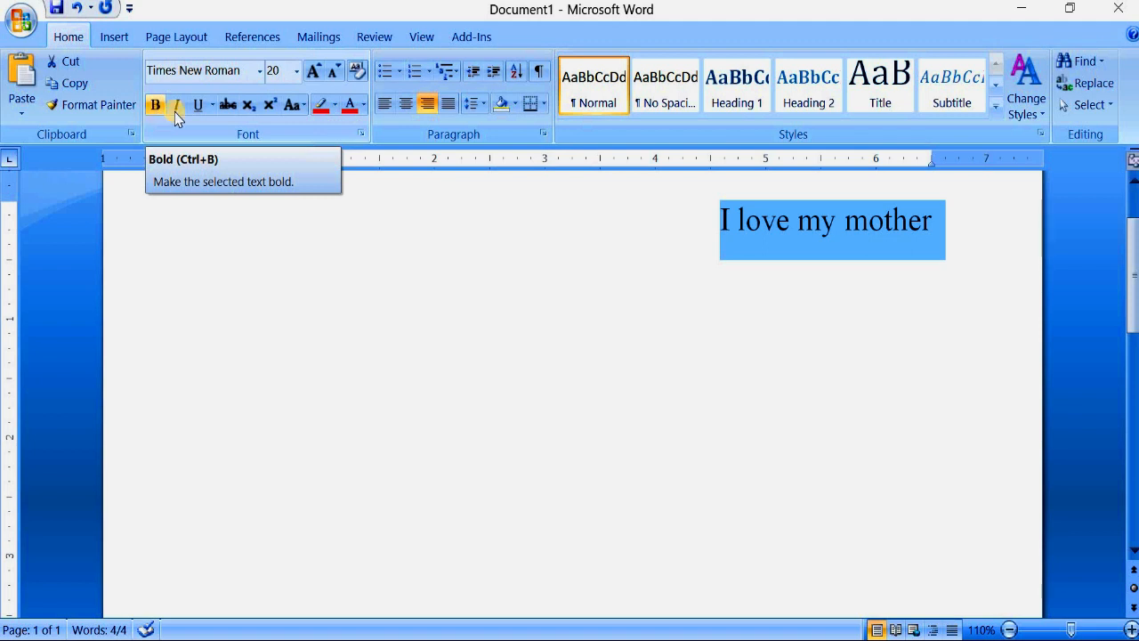
pyautogui.click(313, 71)
pyautogui.click(313, 71)
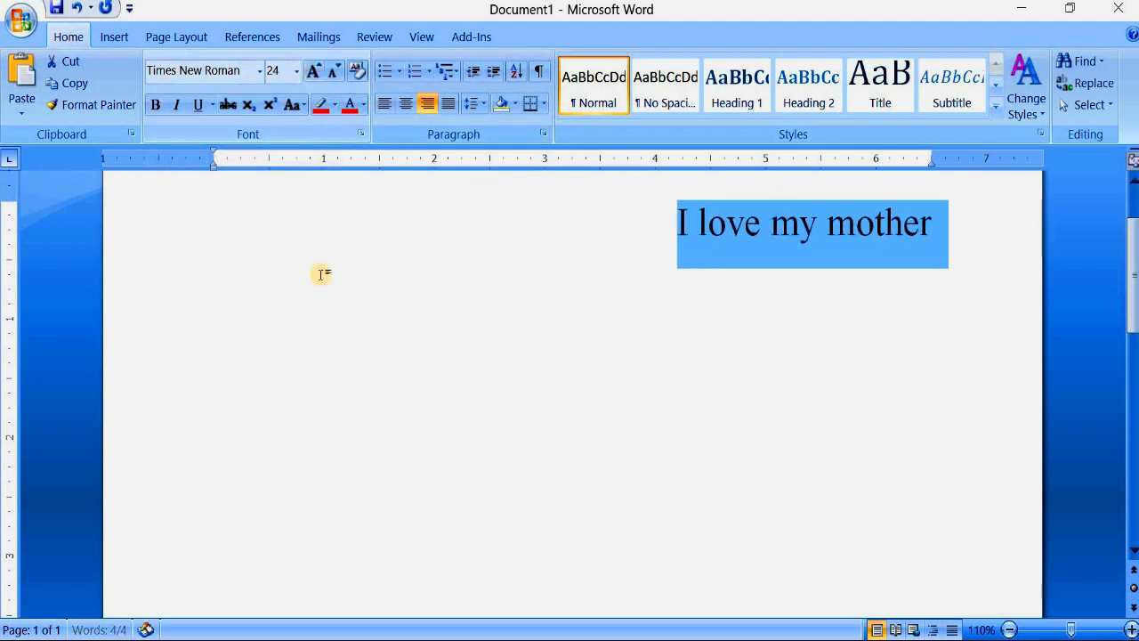
# - Make the "I love my mother" line bold and remove the bold formatting again
pyautogui.click(156, 105)
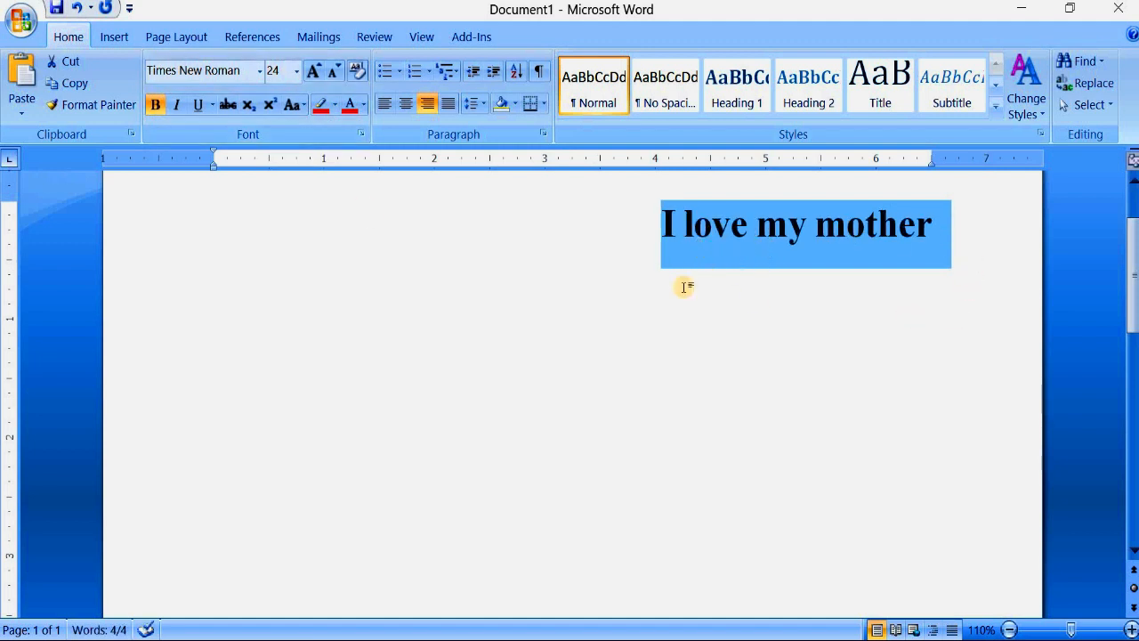
pyautogui.click(156, 105)
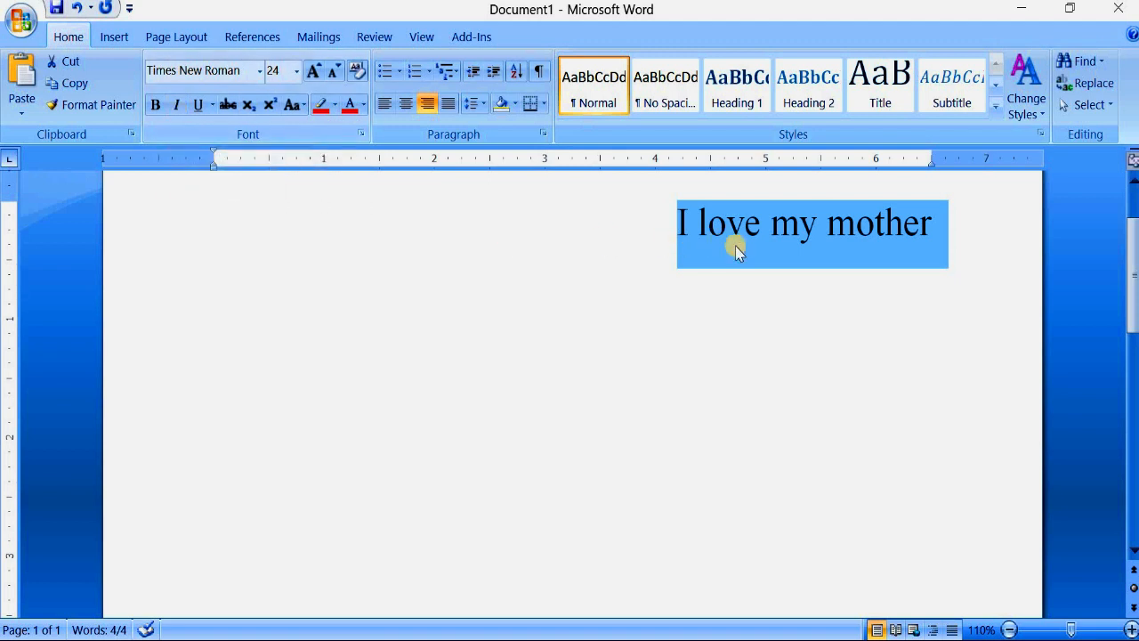
pyautogui.click(860, 262)
# - Italicize the "I love my mother" line and remove the italic formatting again
pyautogui.moveTo(888, 223); pyautogui.dragTo(663, 223)
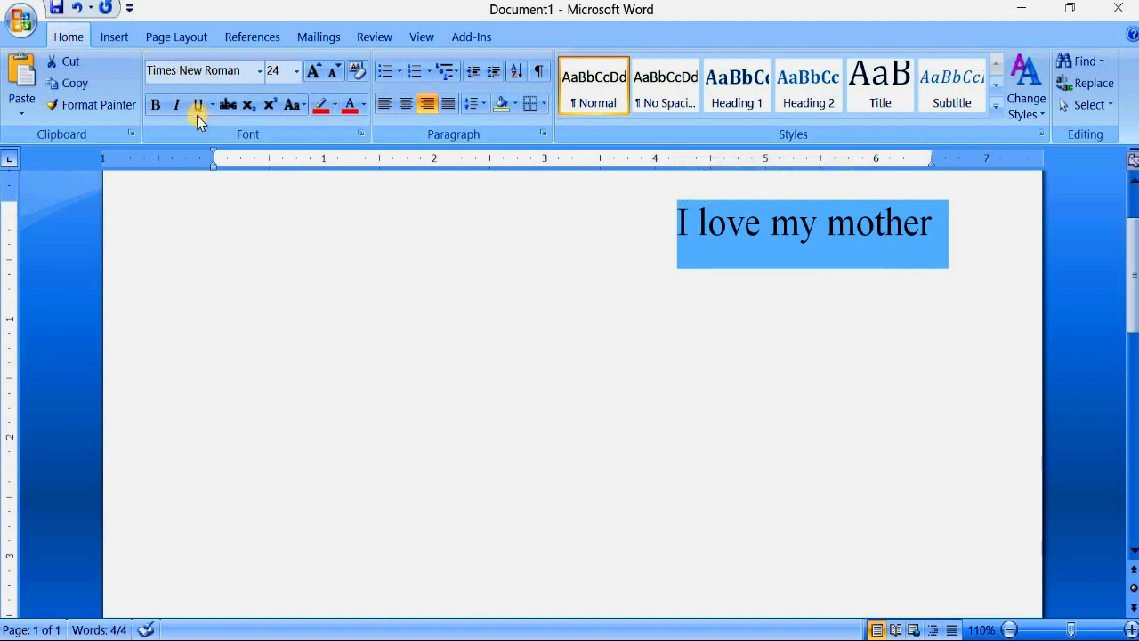
pyautogui.click(176, 104)
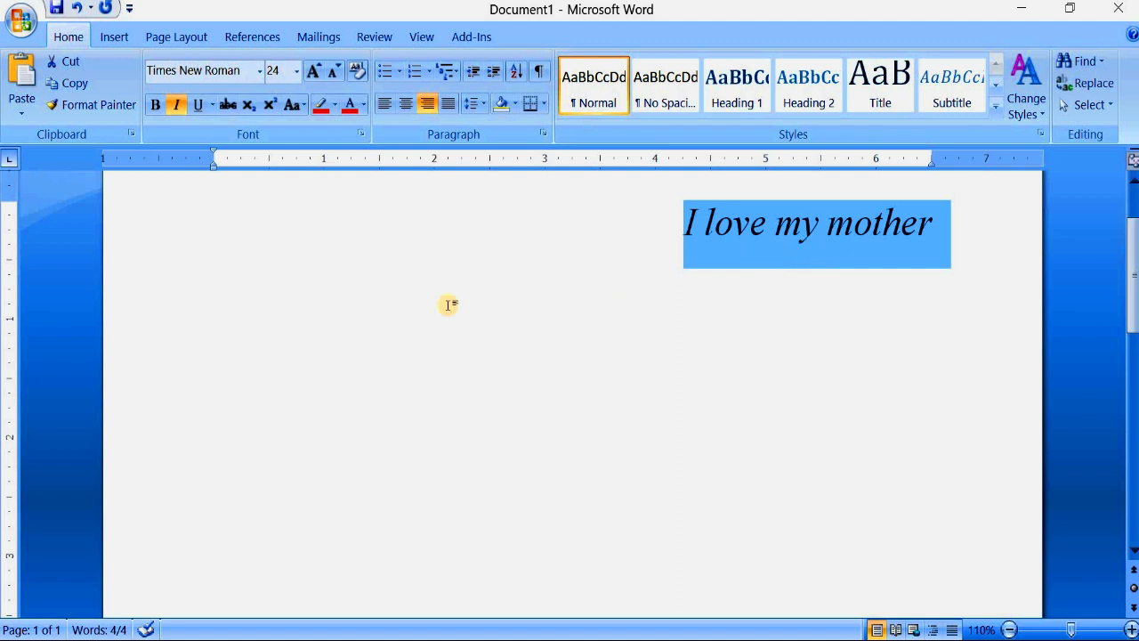
pyautogui.click(177, 106)
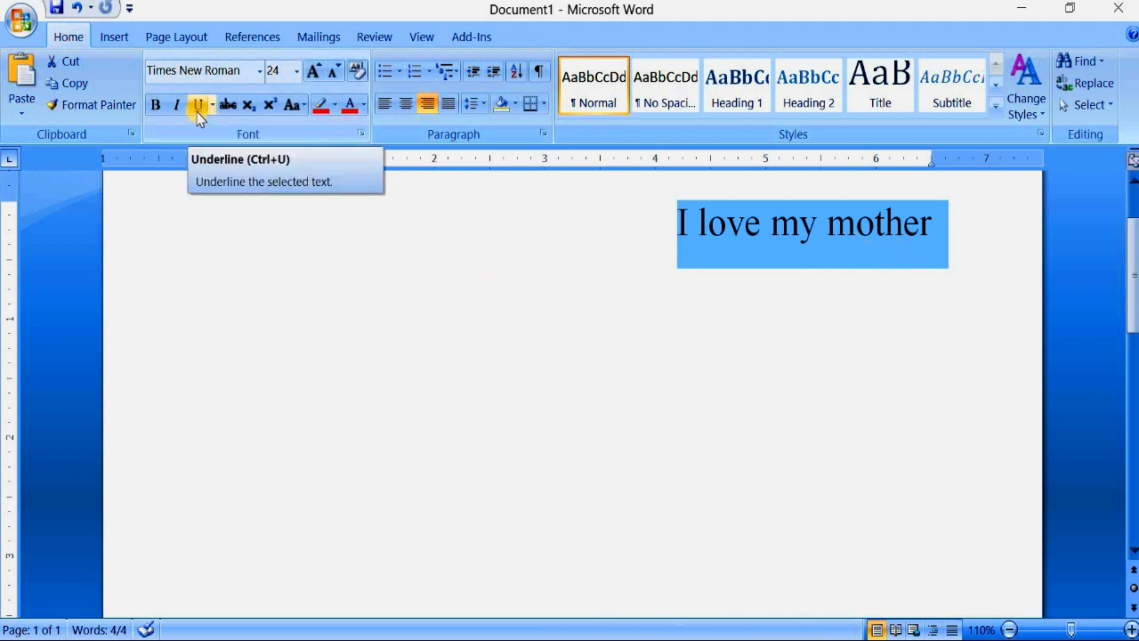
# - Underline the whole "I love my mother" line and change the underline style to wavy
pyautogui.click(835, 263)
pyautogui.moveTo(974, 237); pyautogui.dragTo(679, 229)
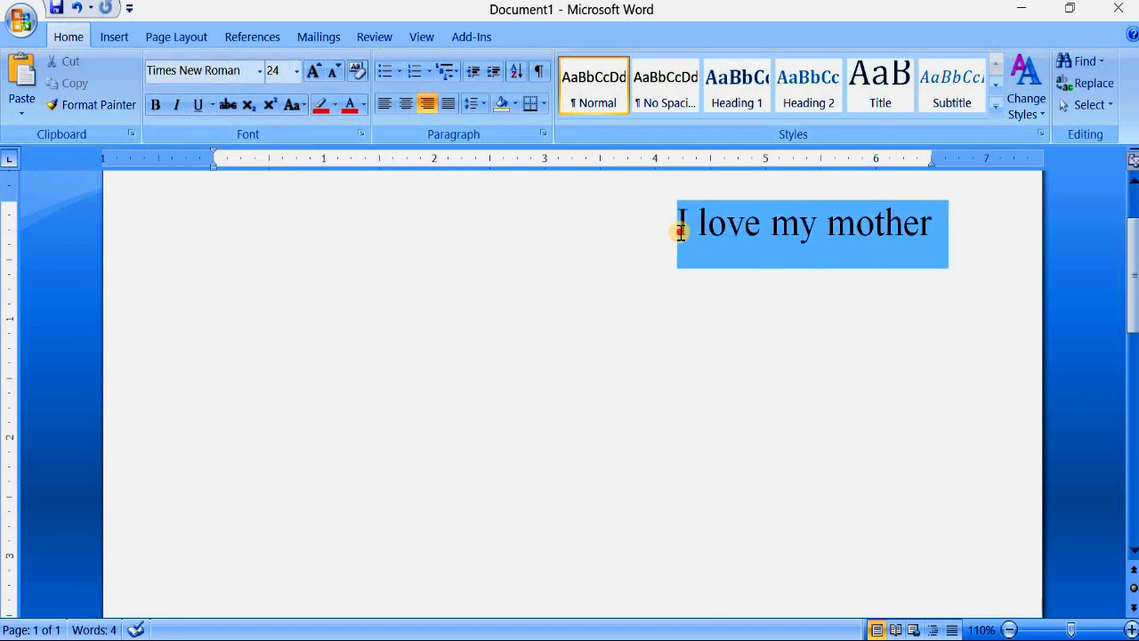
pyautogui.click(195, 105)
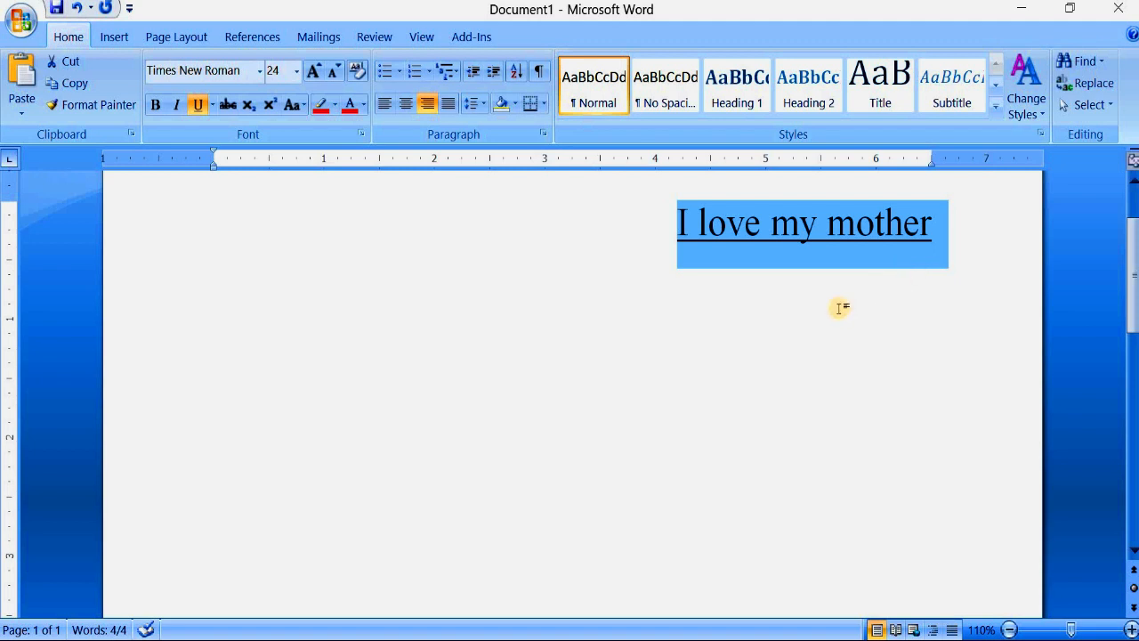
pyautogui.click(214, 105)
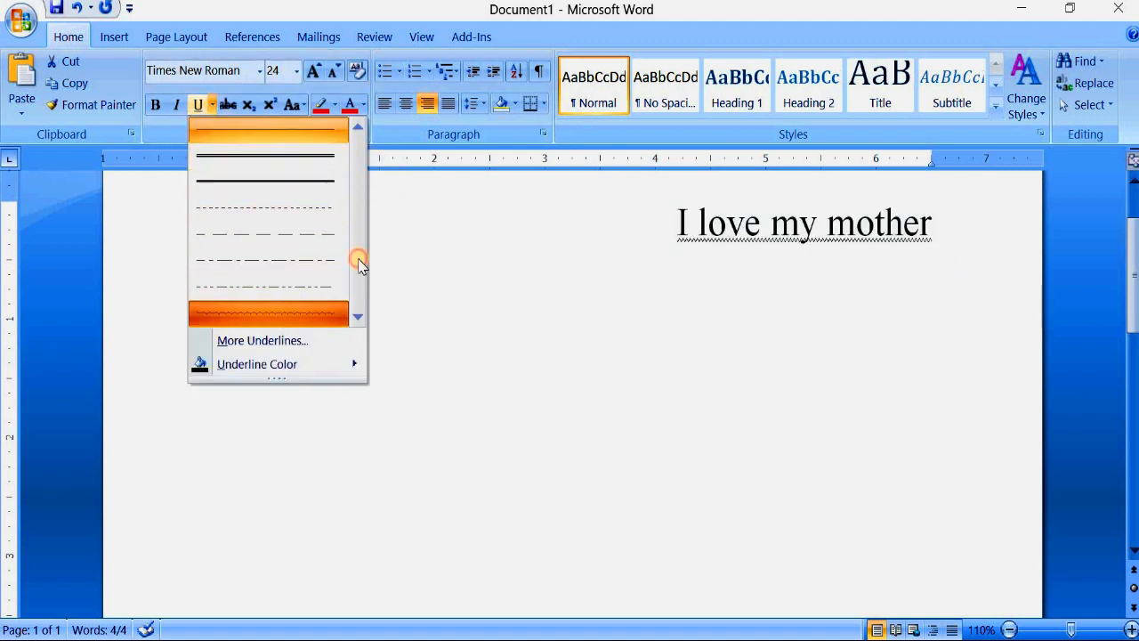
pyautogui.click(322, 313)
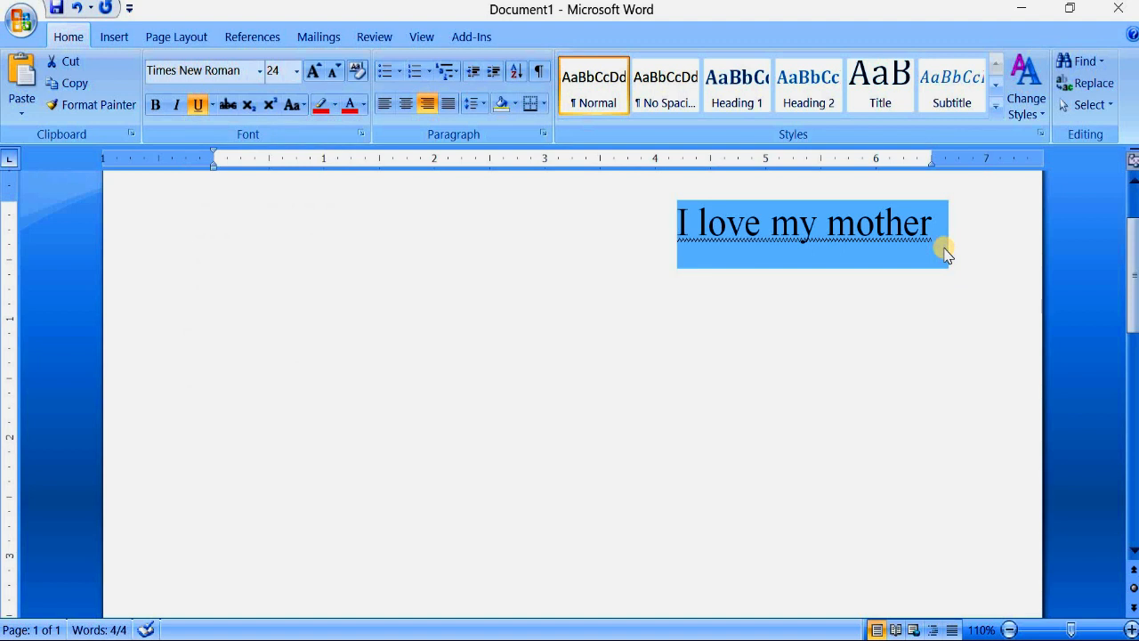
# - Change the line's underline style to dotted
pyautogui.click(213, 105)
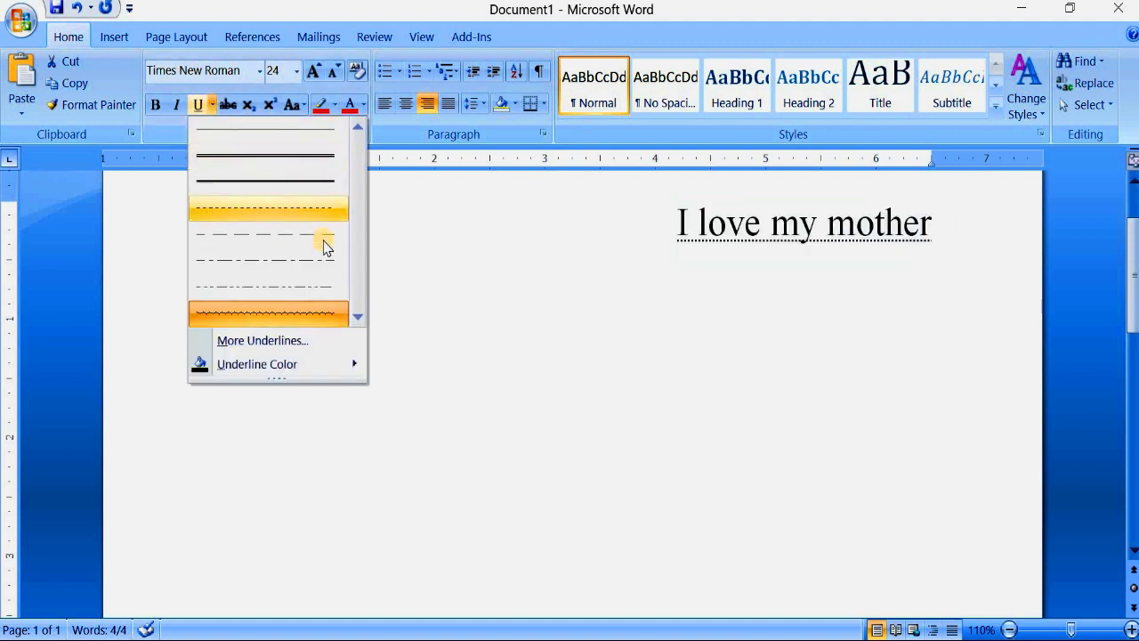
pyautogui.click(287, 209)
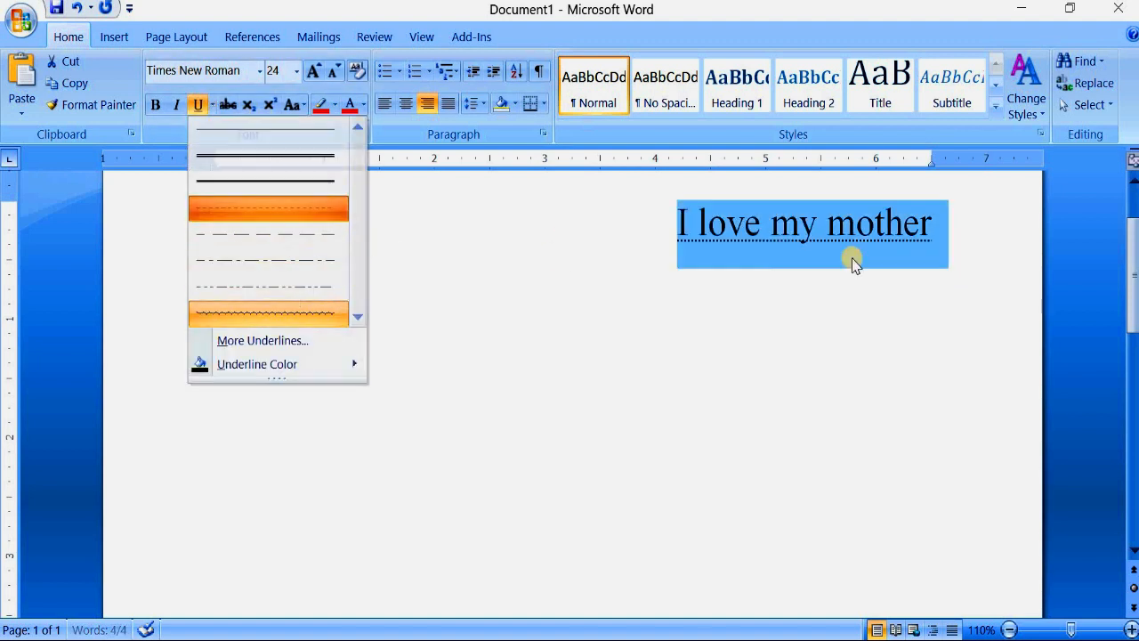
pyautogui.click(951, 251)
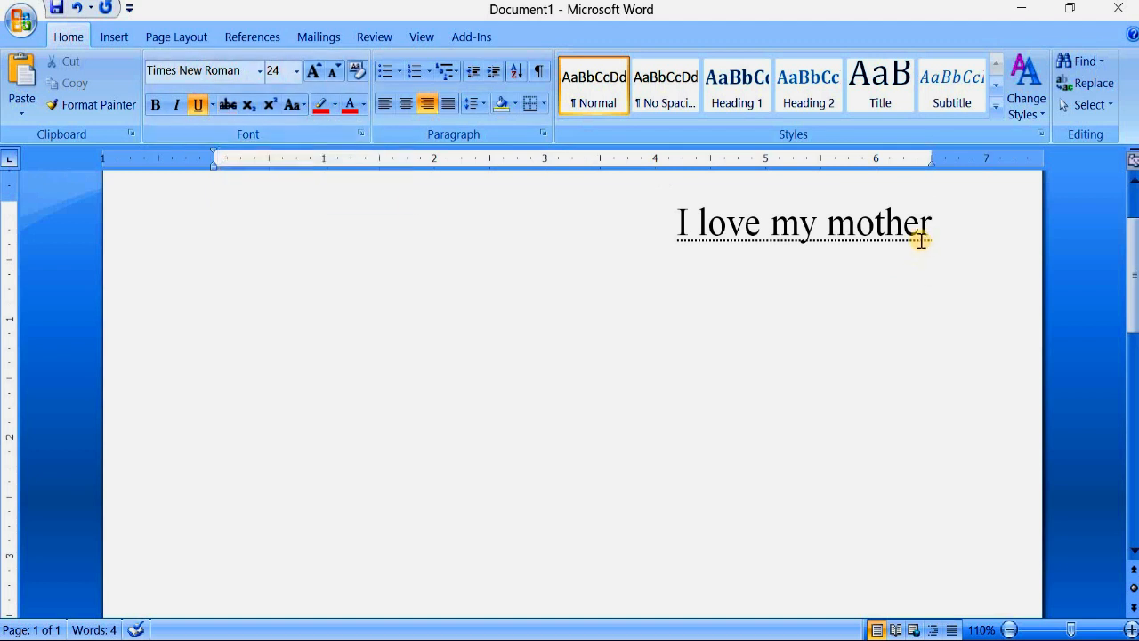
# - Remove the dotted underline from the "I love my mother" line
pyautogui.moveTo(939, 233); pyautogui.dragTo(674, 247)
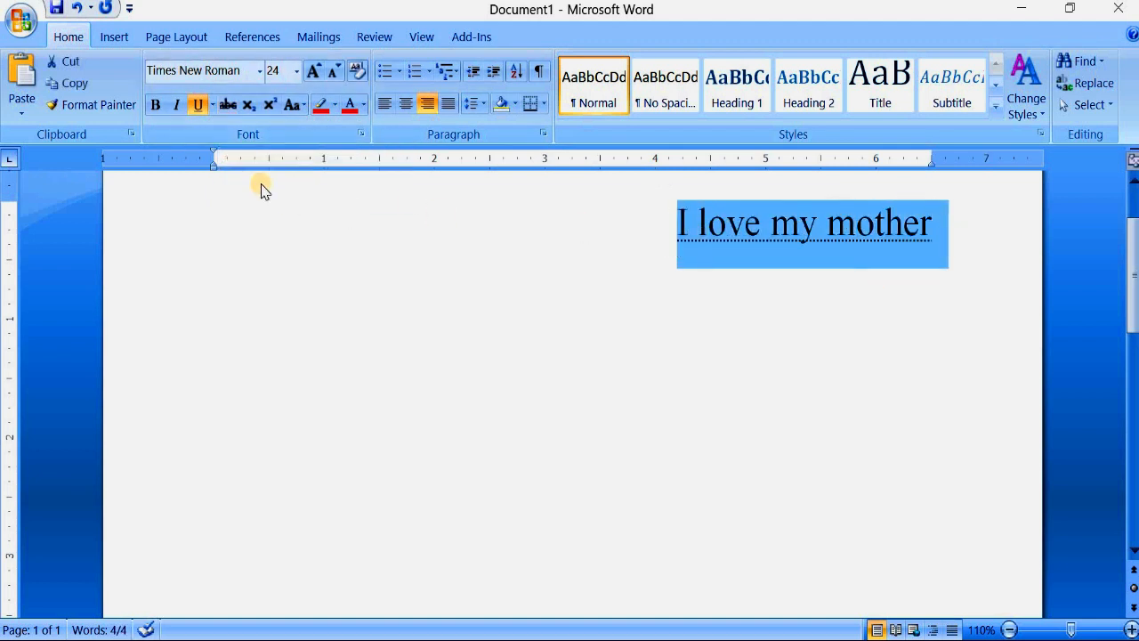
pyautogui.click(197, 107)
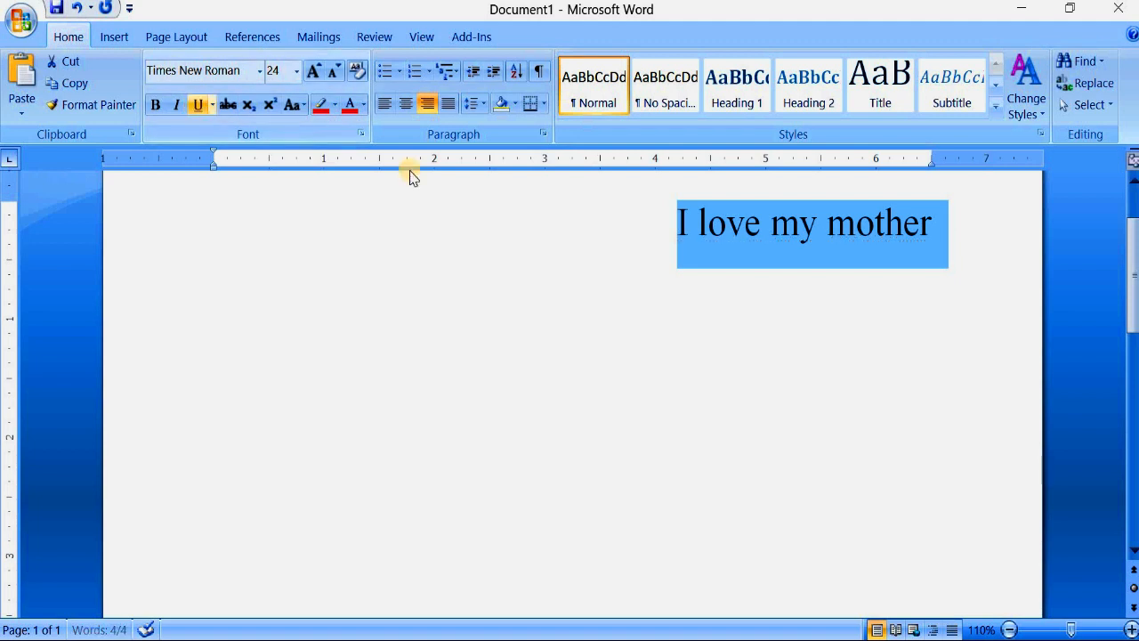
pyautogui.click(948, 249)
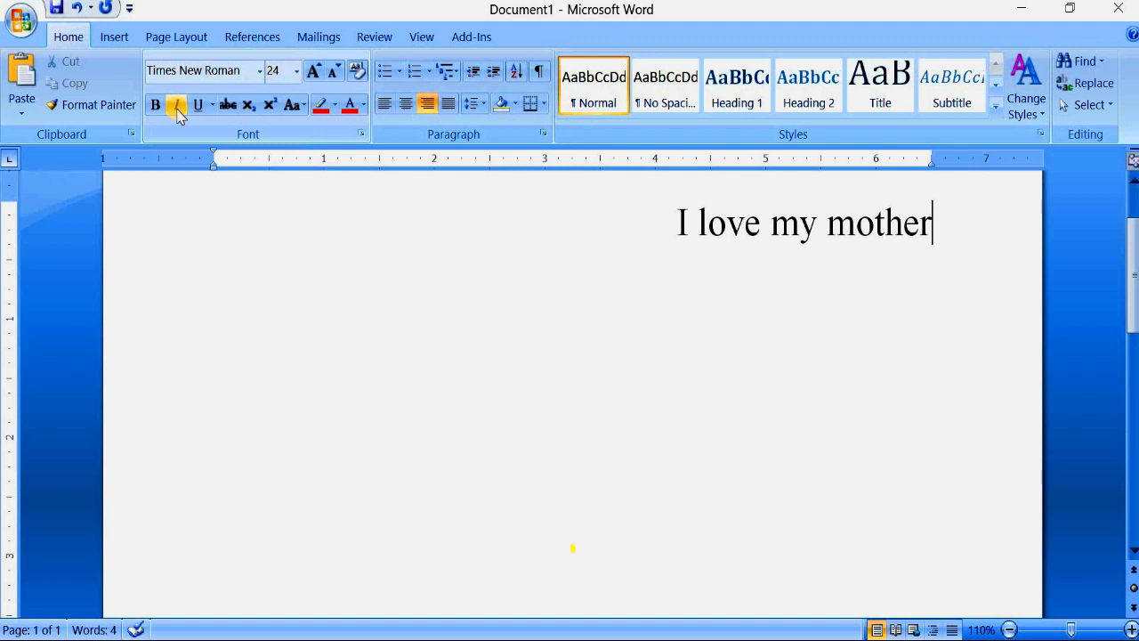
pyautogui.hotkey('ctrl', 'i')
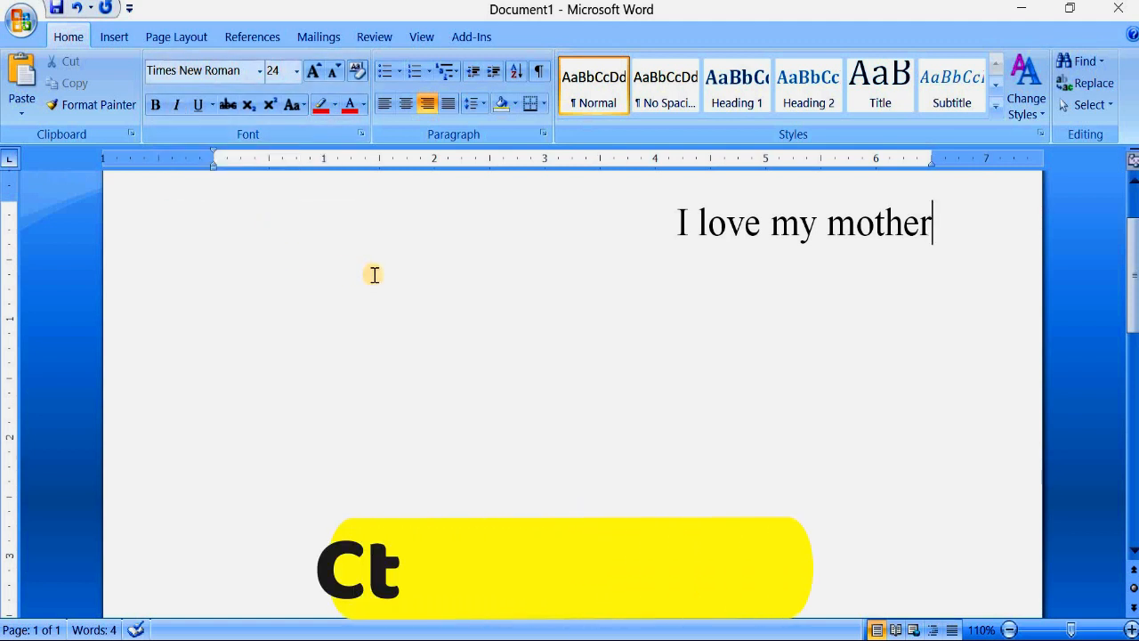
pyautogui.hotkey('ctrl', 'i')
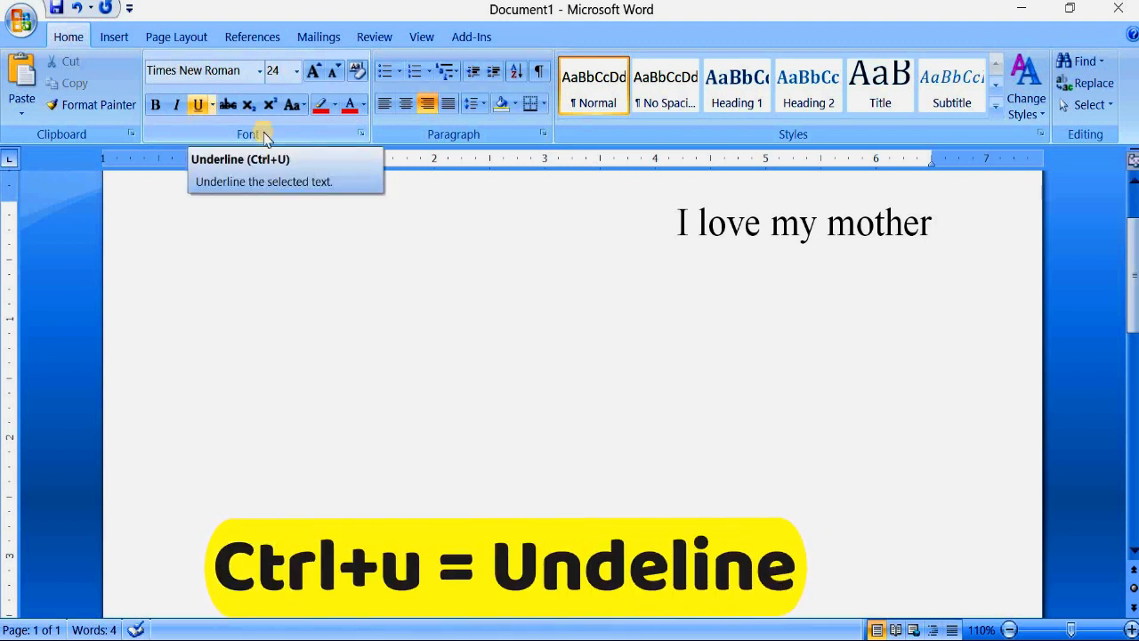
pyautogui.click(803, 256)
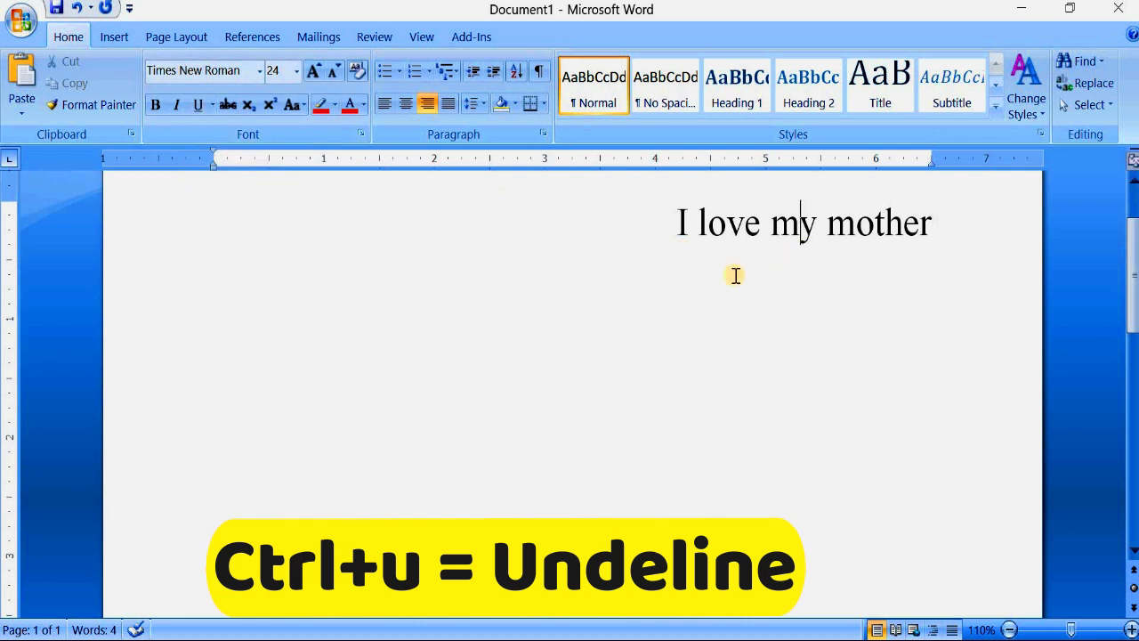
pyautogui.click(941, 222)
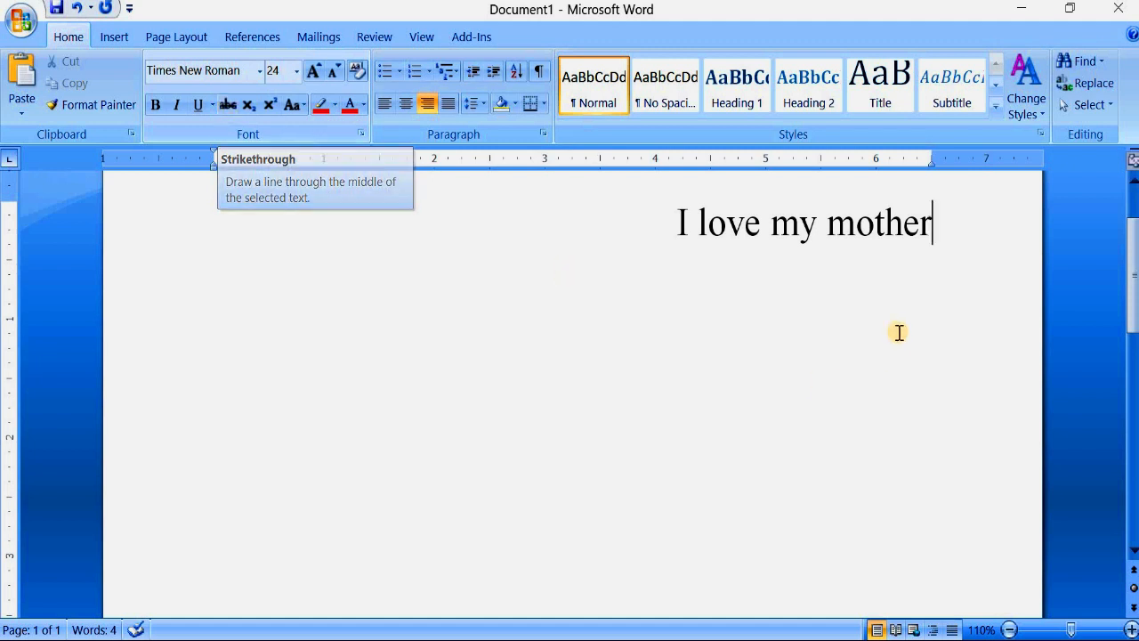
pyautogui.press('Return')
# - Apply strikethrough to the whole "I love my mother" line
pyautogui.moveTo(946, 233); pyautogui.dragTo(599, 237)
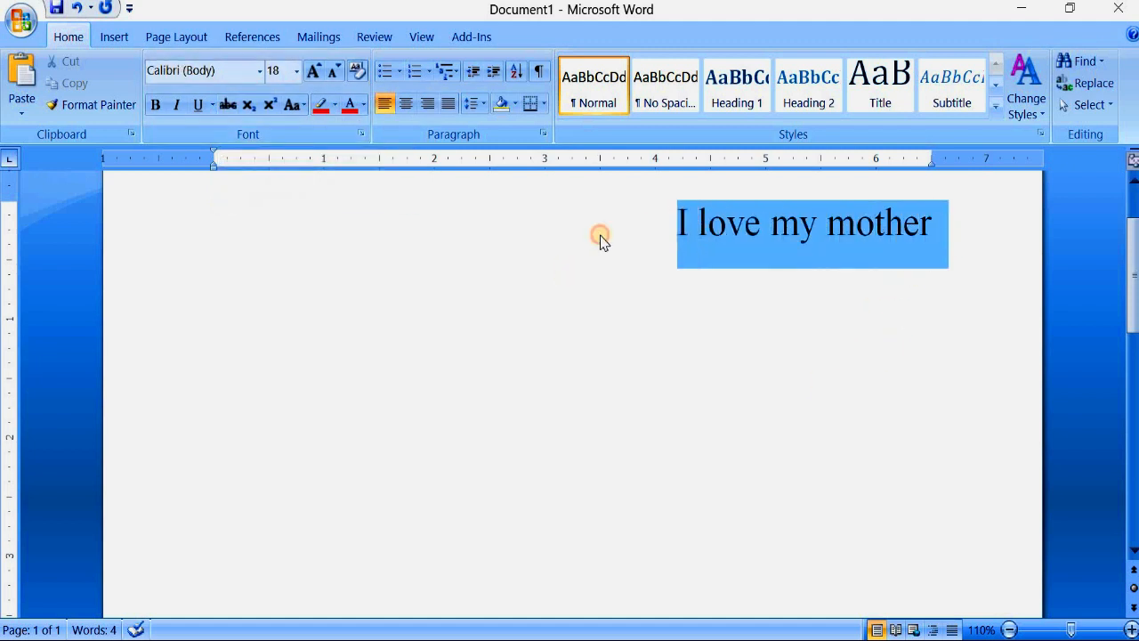
pyautogui.click(228, 104)
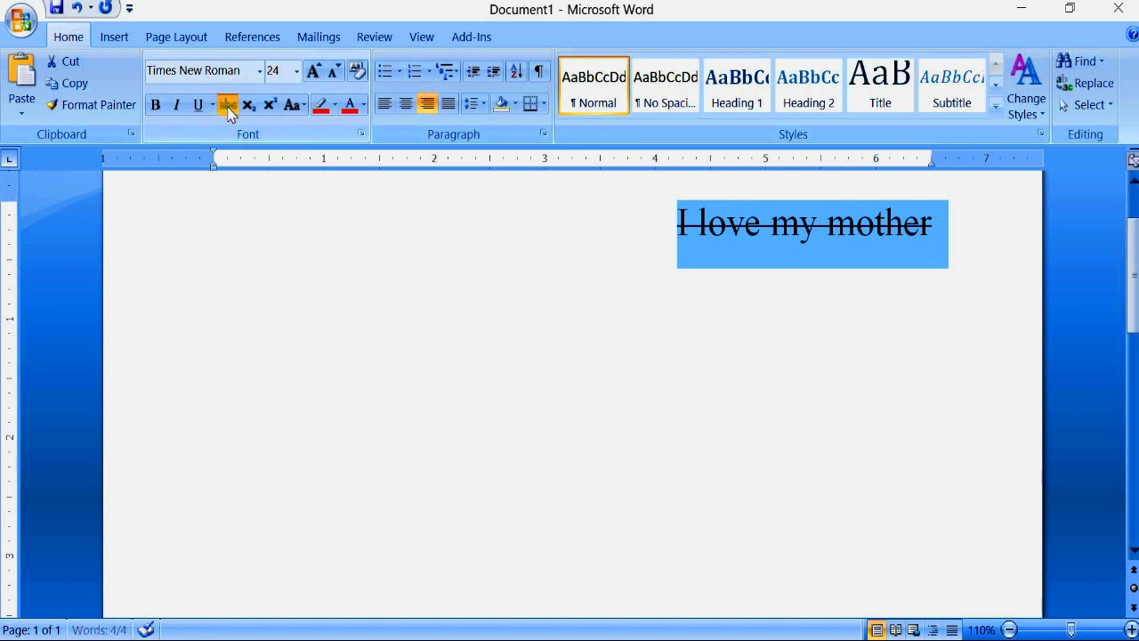
pyautogui.click(966, 241)
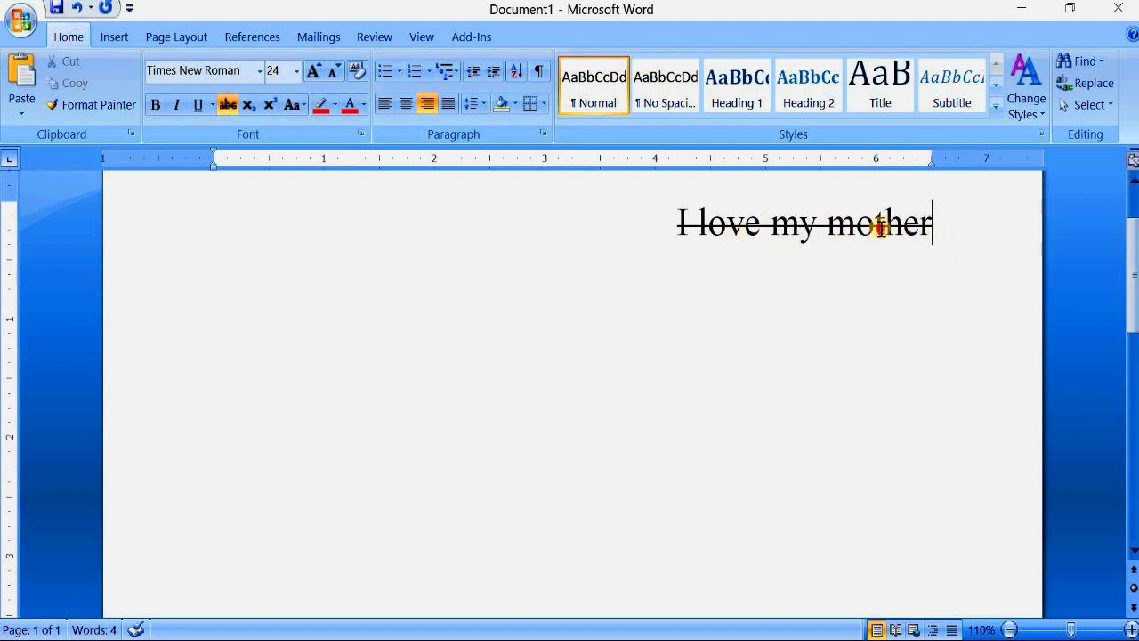
# - Remove the strikethrough from the "I love my mother" line
pyautogui.moveTo(879, 223); pyautogui.dragTo(682, 225)
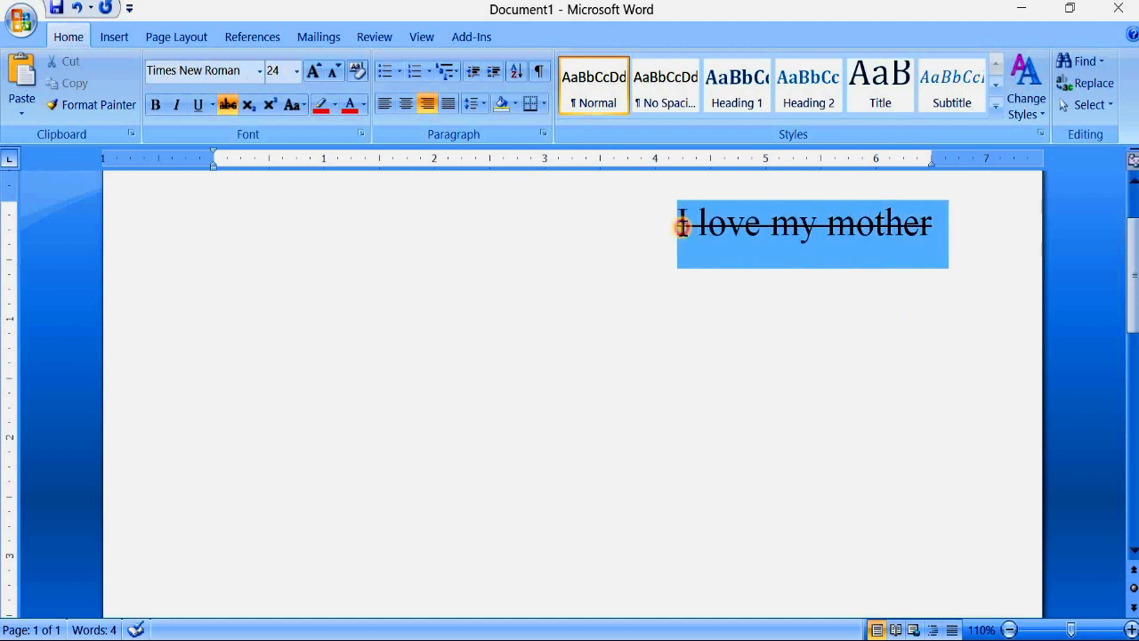
pyautogui.click(229, 105)
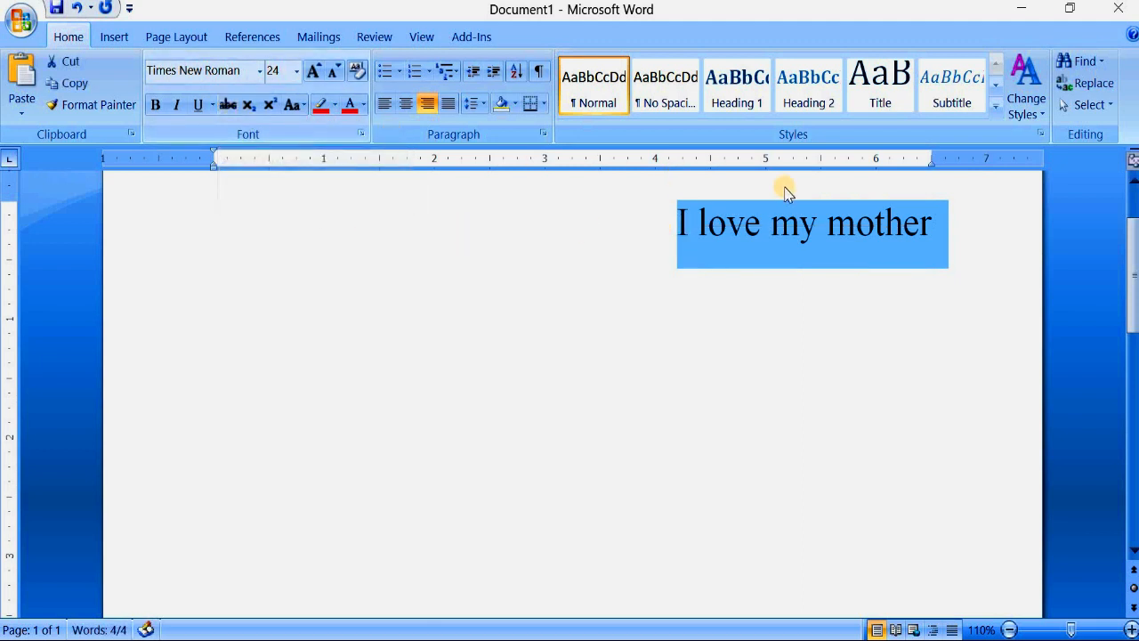
pyautogui.click(956, 238)
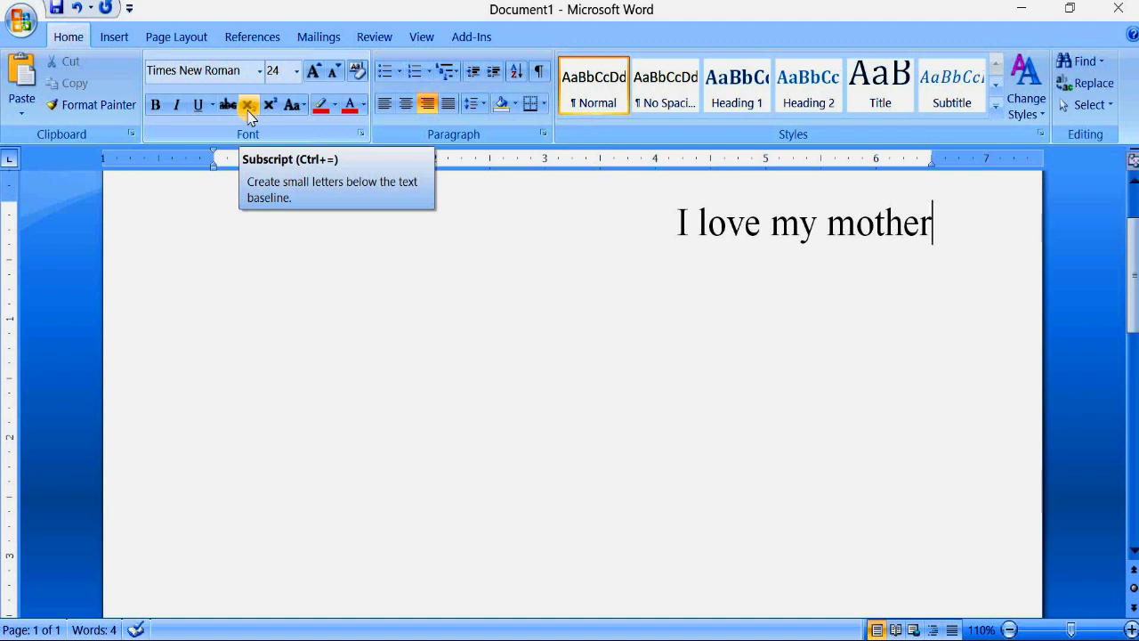
# - Add the line "H20" below "I love my mother" and format its 2 as subscript
pyautogui.press('Return')
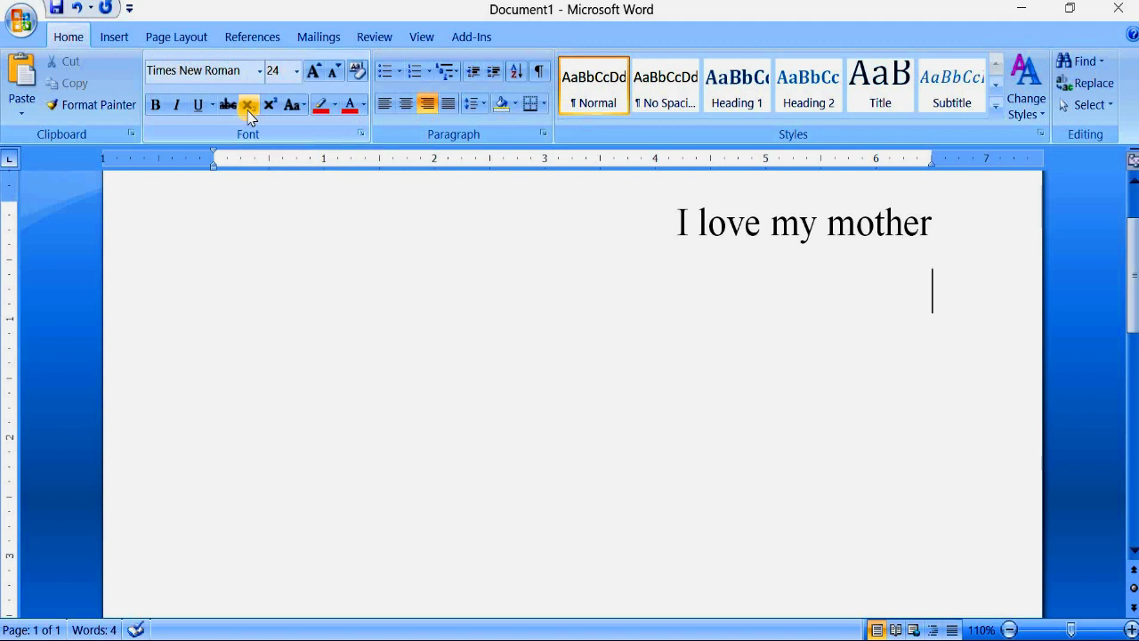
pyautogui.write('H2')
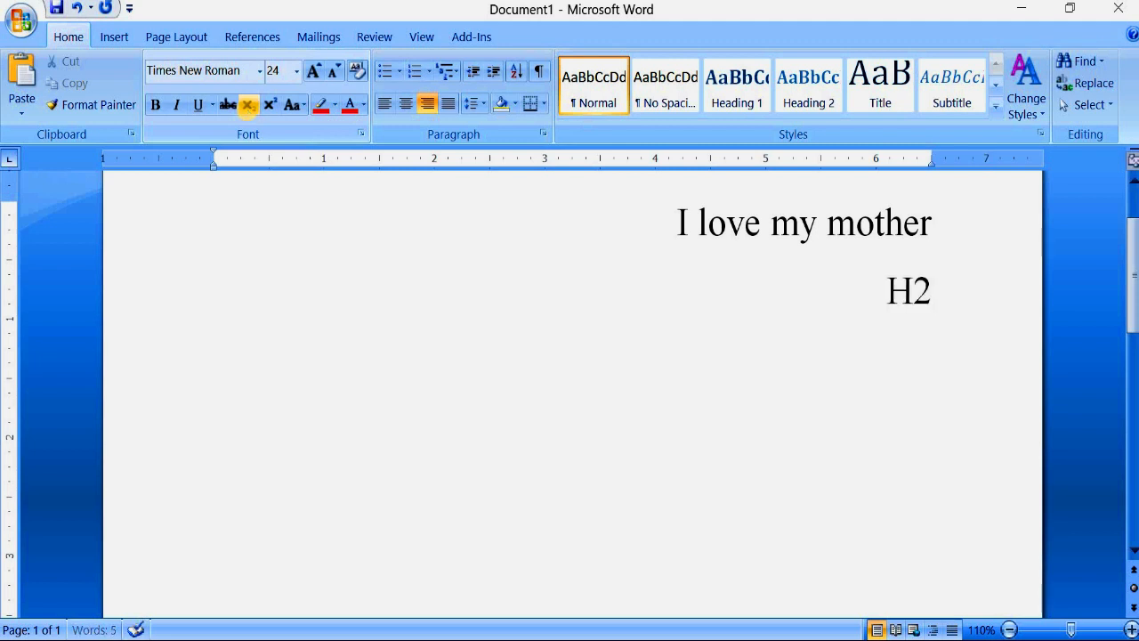
pyautogui.write('0')
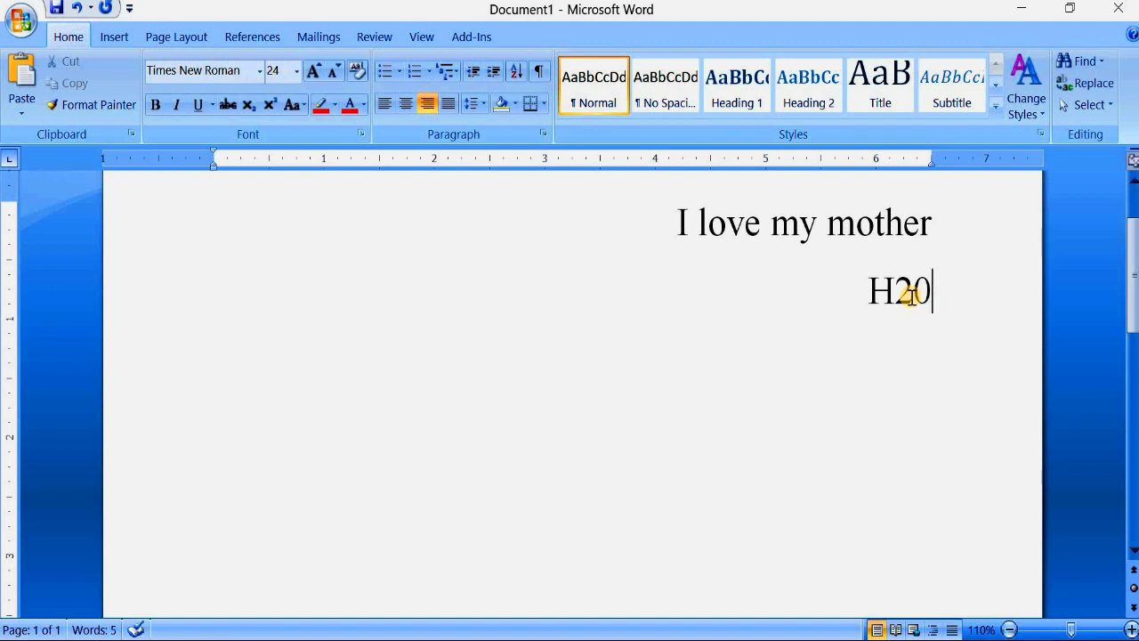
pyautogui.moveTo(913, 291); pyautogui.dragTo(901, 291)
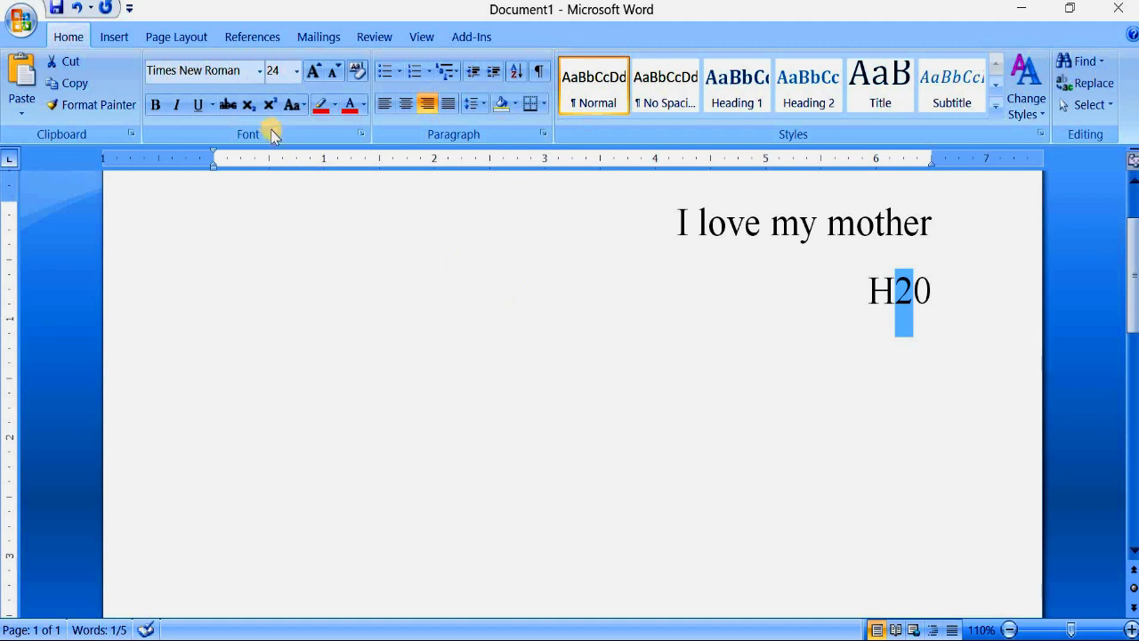
pyautogui.click(249, 107)
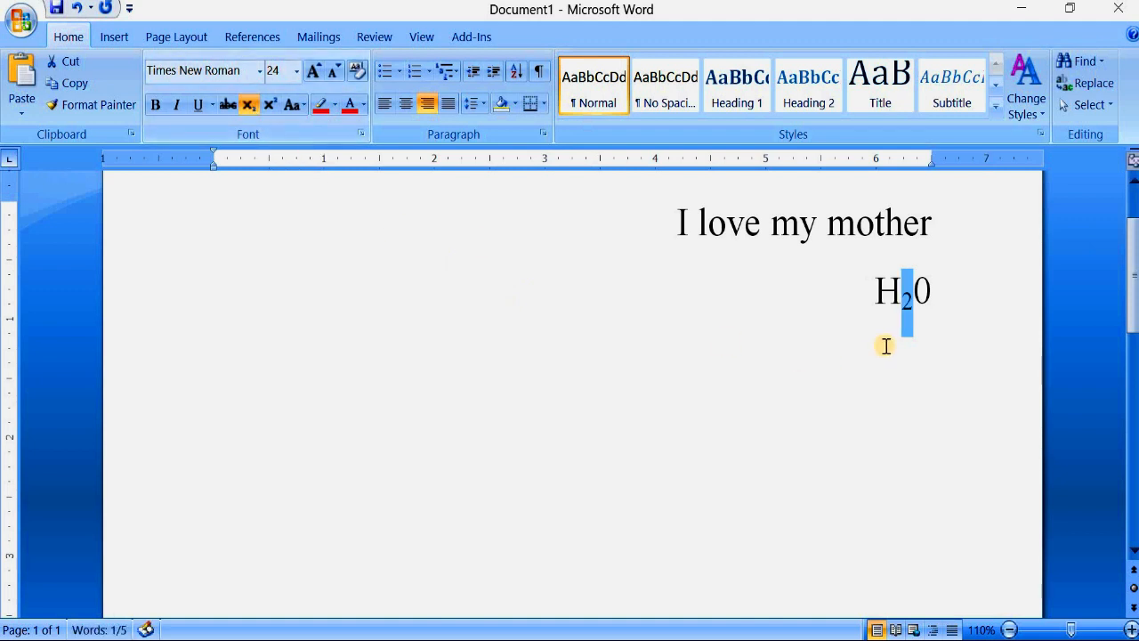
pyautogui.click(930, 292)
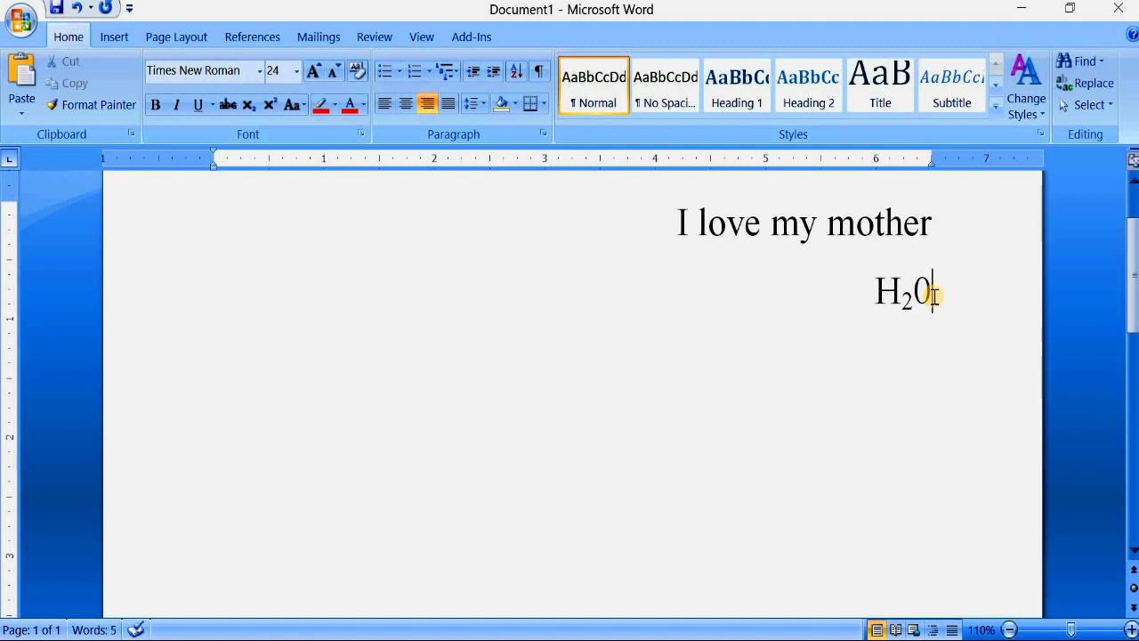
# - Add the line "A2+B2" below the H20 line
pyautogui.press('Return')
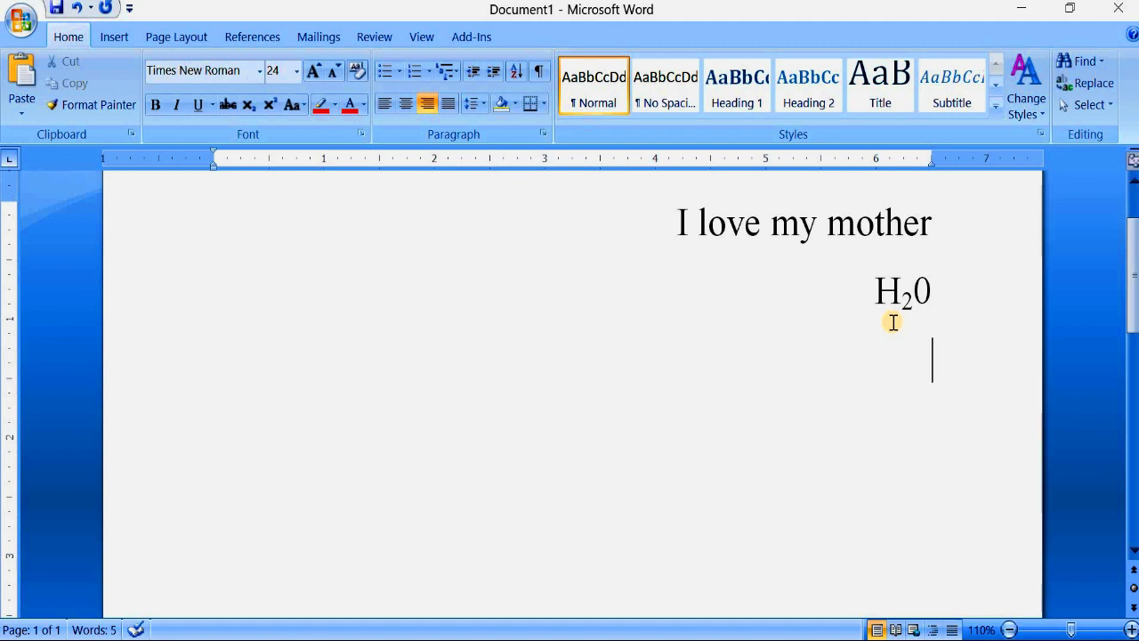
pyautogui.write('A2')
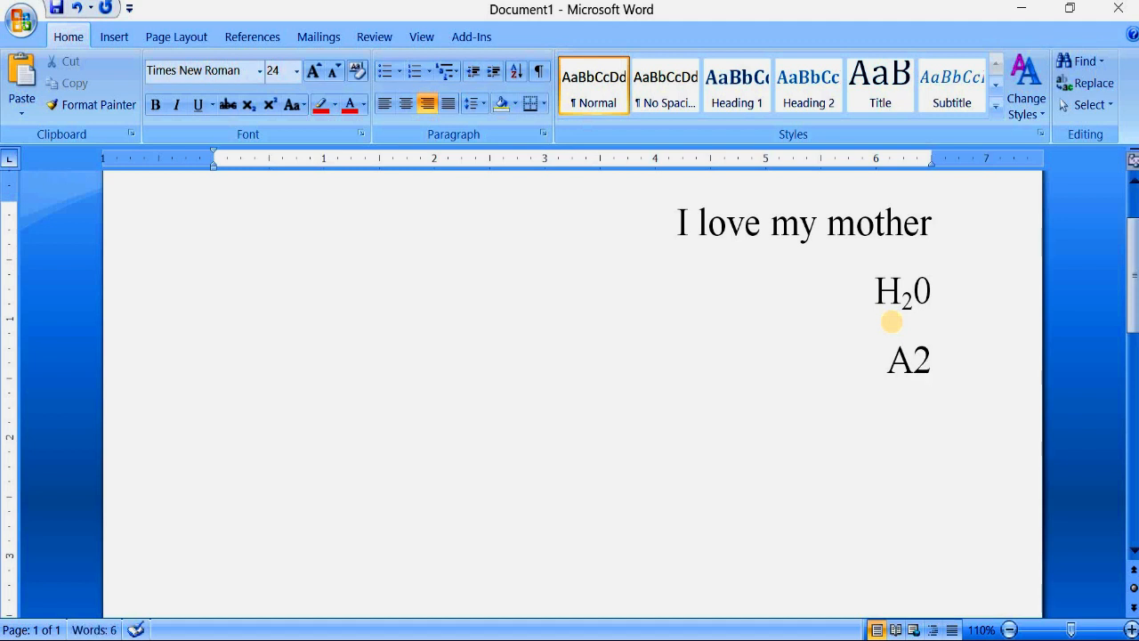
pyautogui.write('+B2')
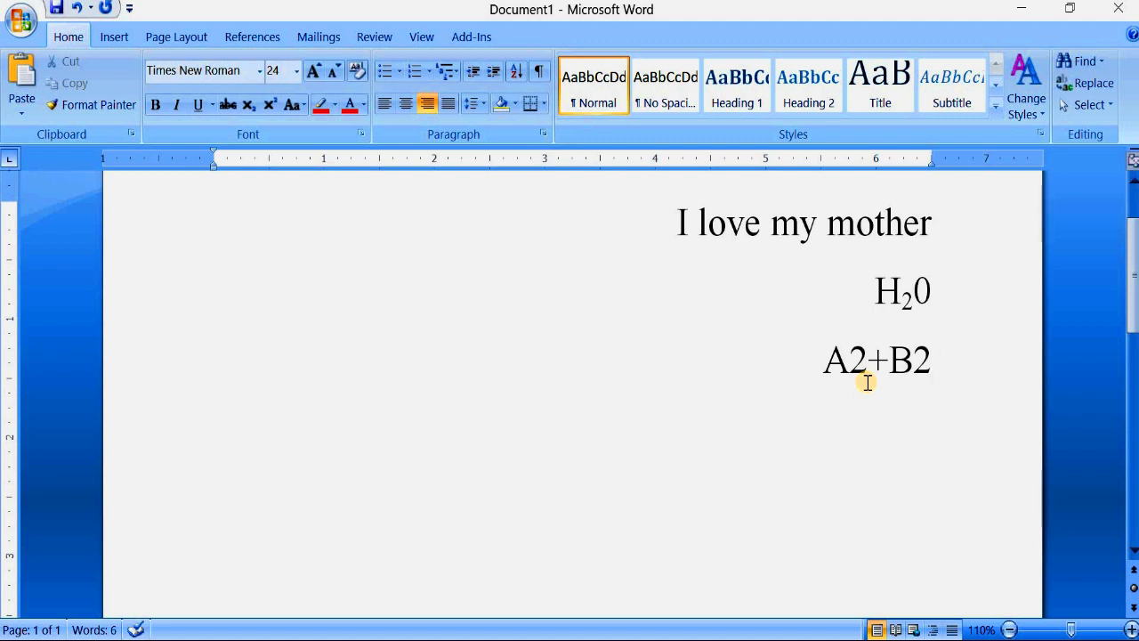
# - Format the 2 after B and the 2 after A as superscript, one at a time
pyautogui.moveTo(930, 361); pyautogui.dragTo(921, 367)
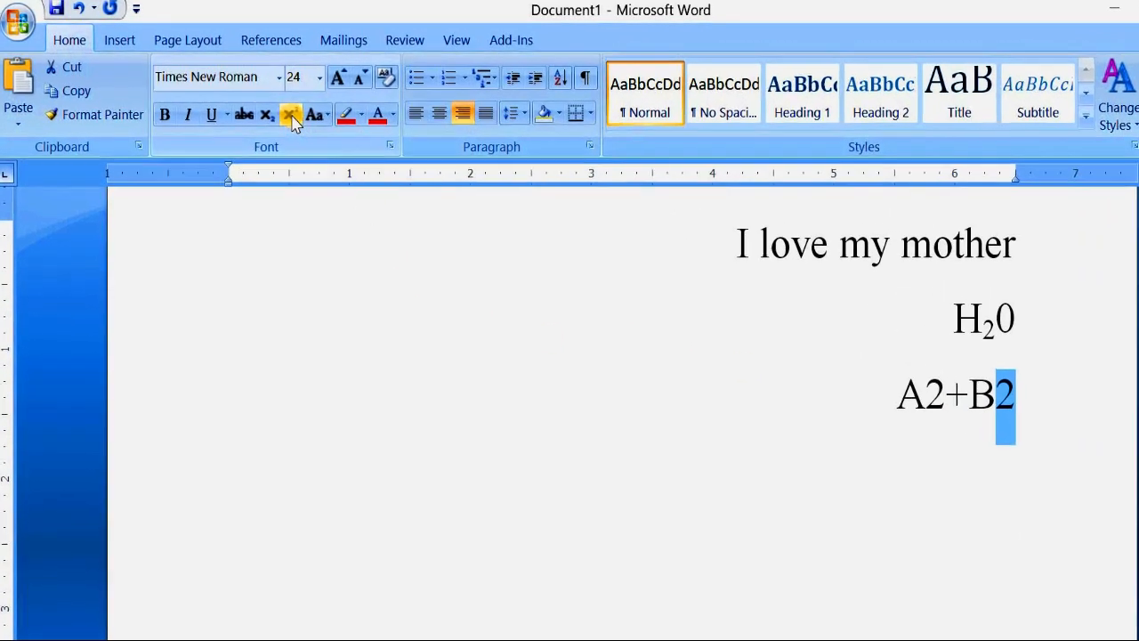
pyautogui.click(291, 116)
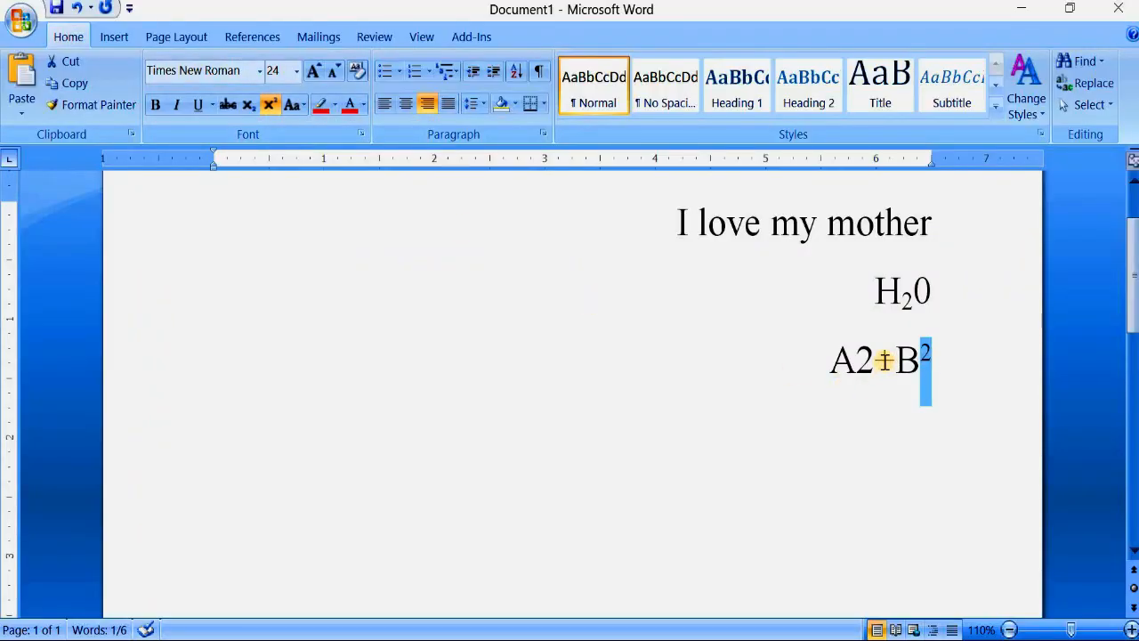
pyautogui.click(877, 361)
pyautogui.moveTo(872, 362); pyautogui.dragTo(856, 368)
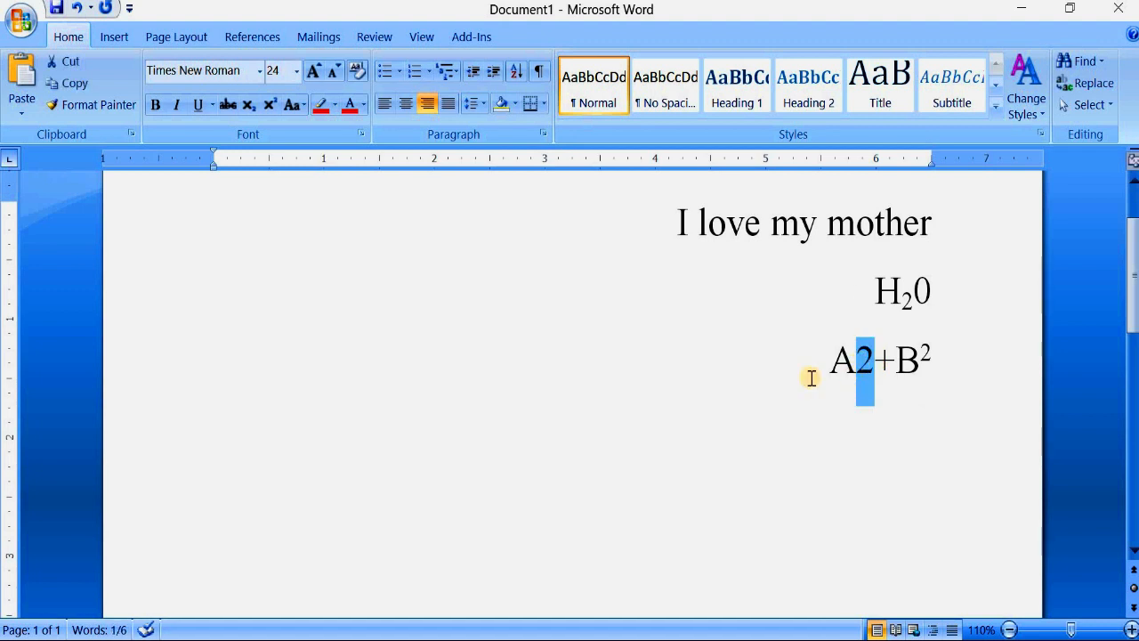
pyautogui.click(275, 107)
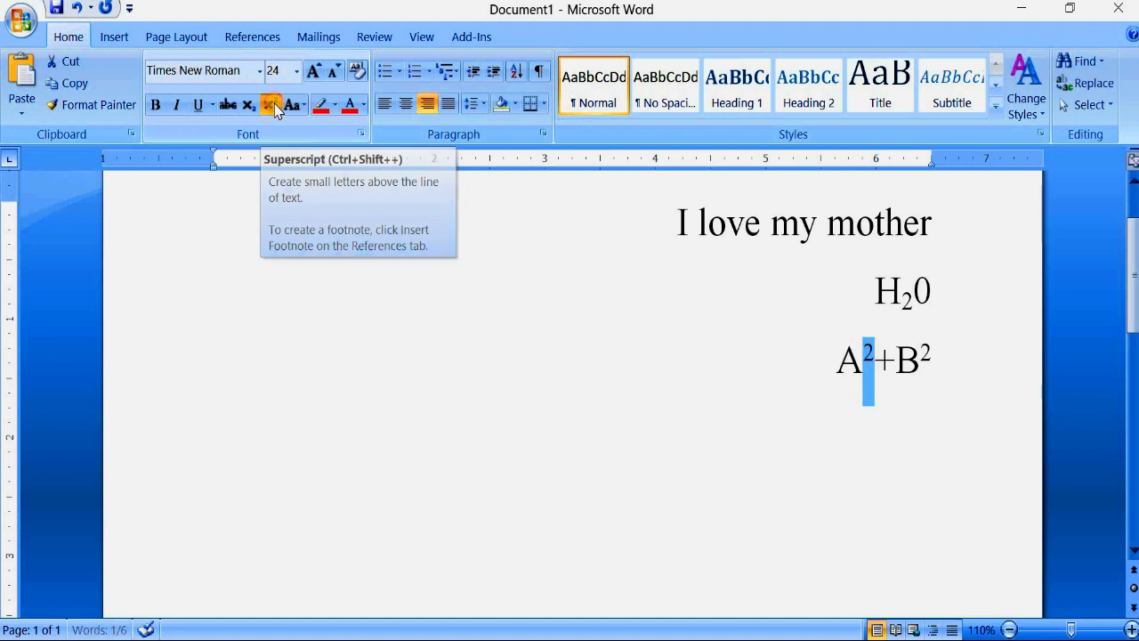
pyautogui.click(952, 367)
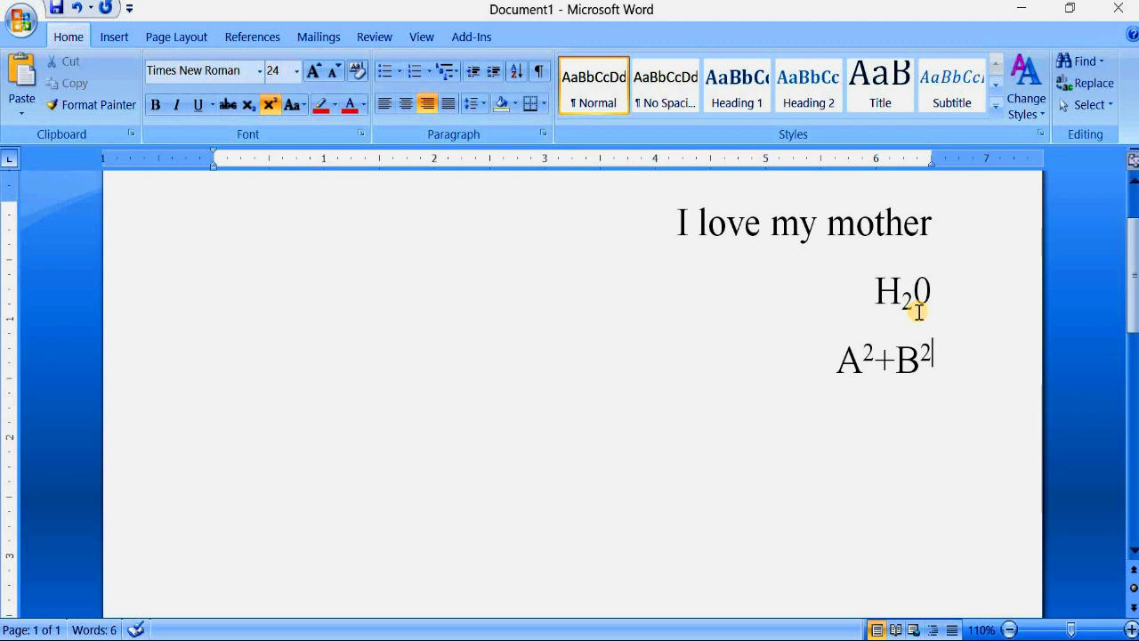
# - Undo both superscripts, the "A2+B2" line and the subscript on the 2 in H20
pyautogui.hotkey('ctrl', 'z')
pyautogui.hotkey('ctrl', 'z')
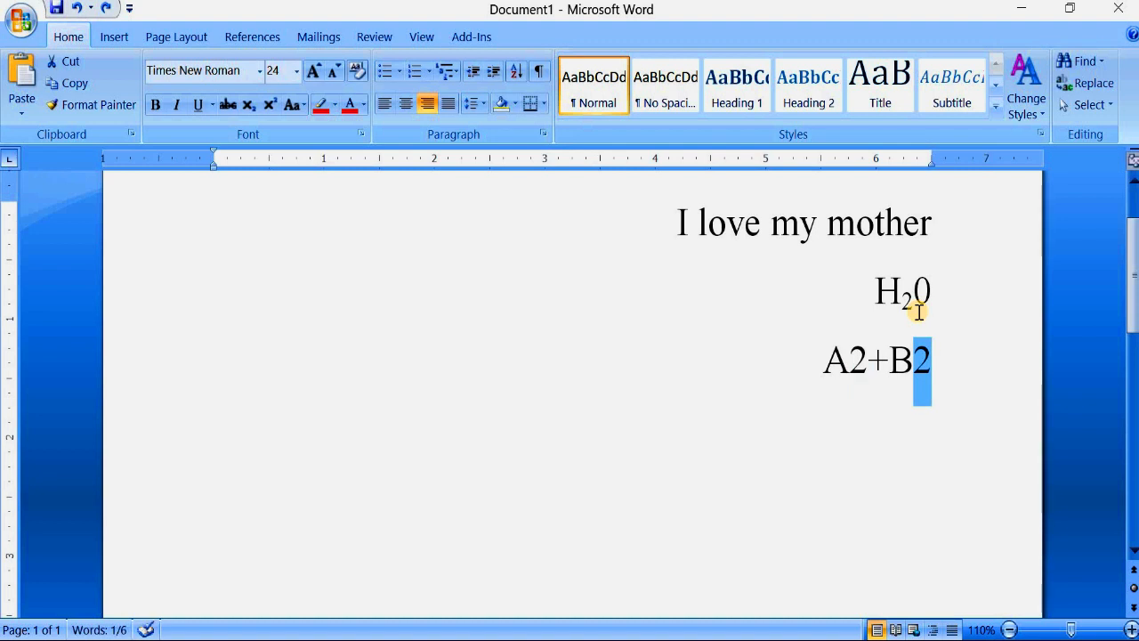
pyautogui.hotkey('ctrl', 'z')
pyautogui.hotkey('ctrl', 'z')
pyautogui.hotkey('ctrl', 'z')
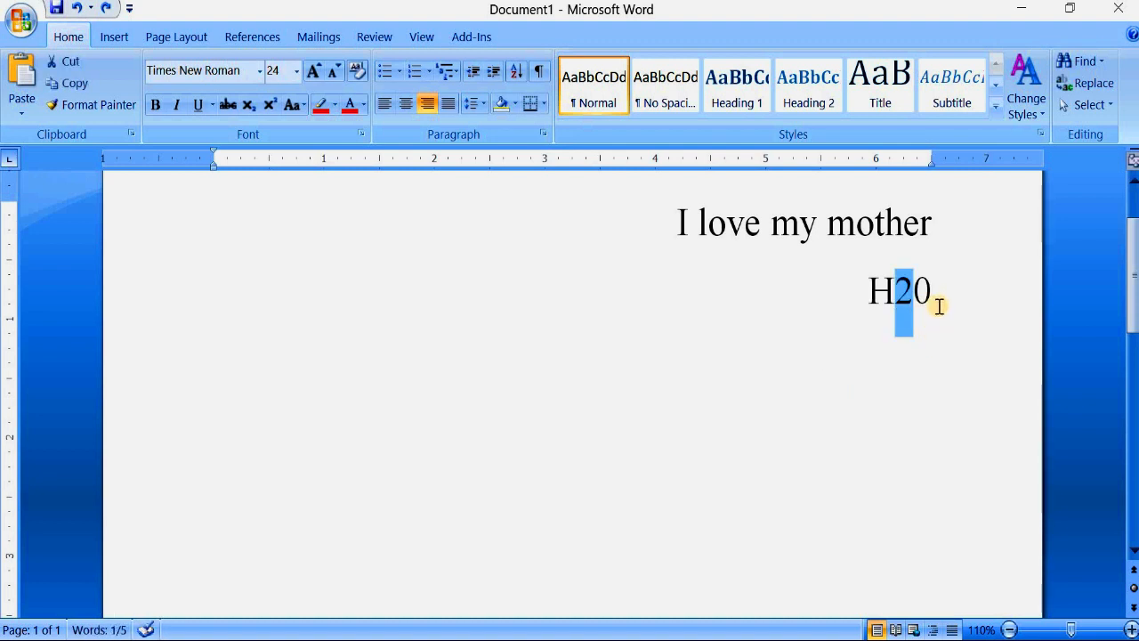
pyautogui.click(936, 301)
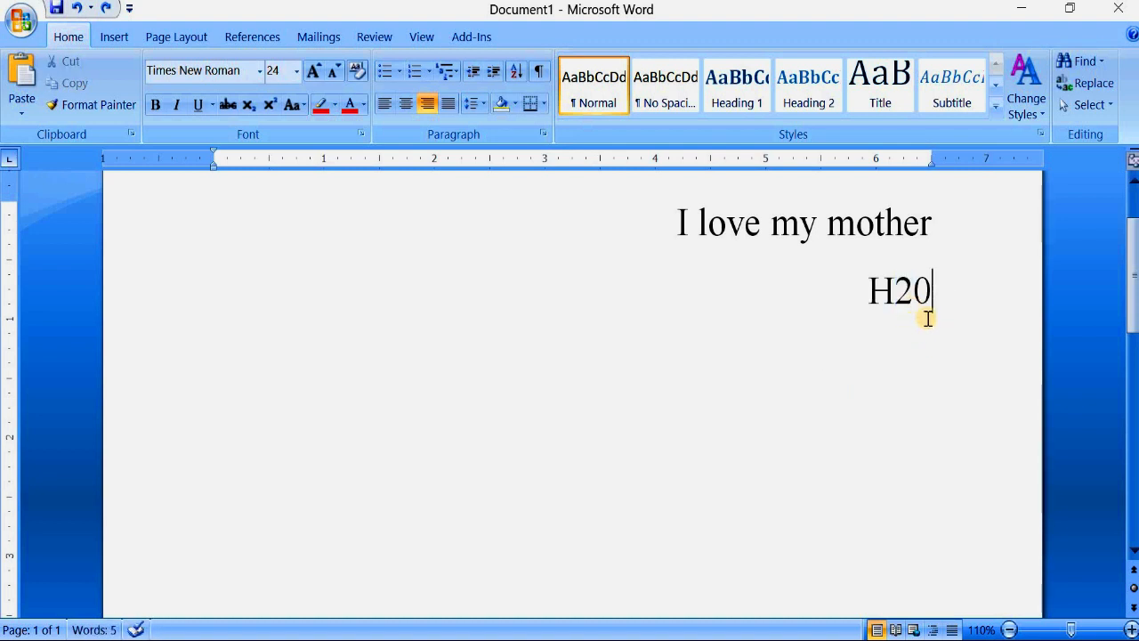
# - Redo the subscript in H20 and the "A2+B2" line, leaving both 2s in that line unformatted
pyautogui.hotkey('ctrl', 'y')
pyautogui.hotkey('ctrl', 'y')
pyautogui.hotkey('ctrl', 'y')
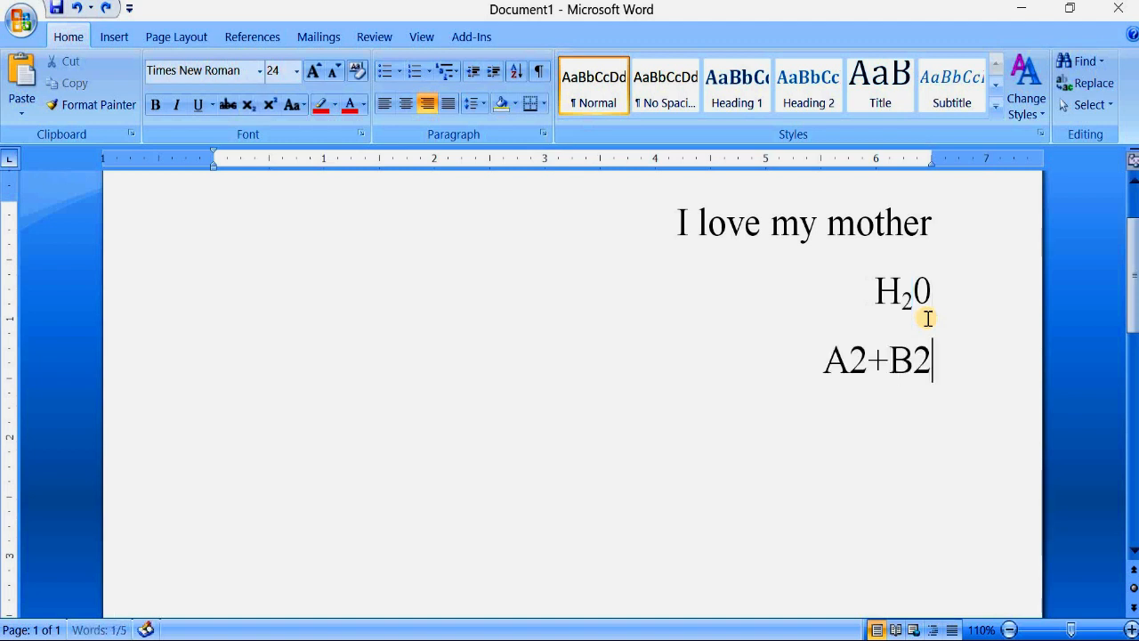
pyautogui.click(934, 359)
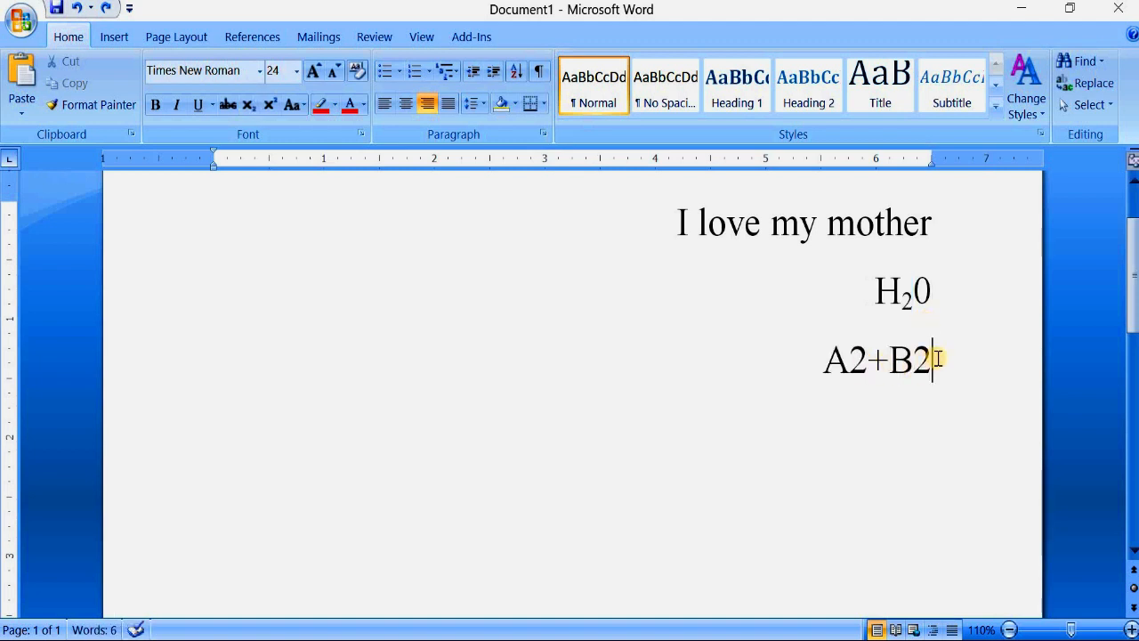
# - Select both 2s in "A2+B2" together and format them as superscript in one operation
pyautogui.click(940, 294)
pyautogui.moveTo(922, 358); pyautogui.dragTo(912, 360)
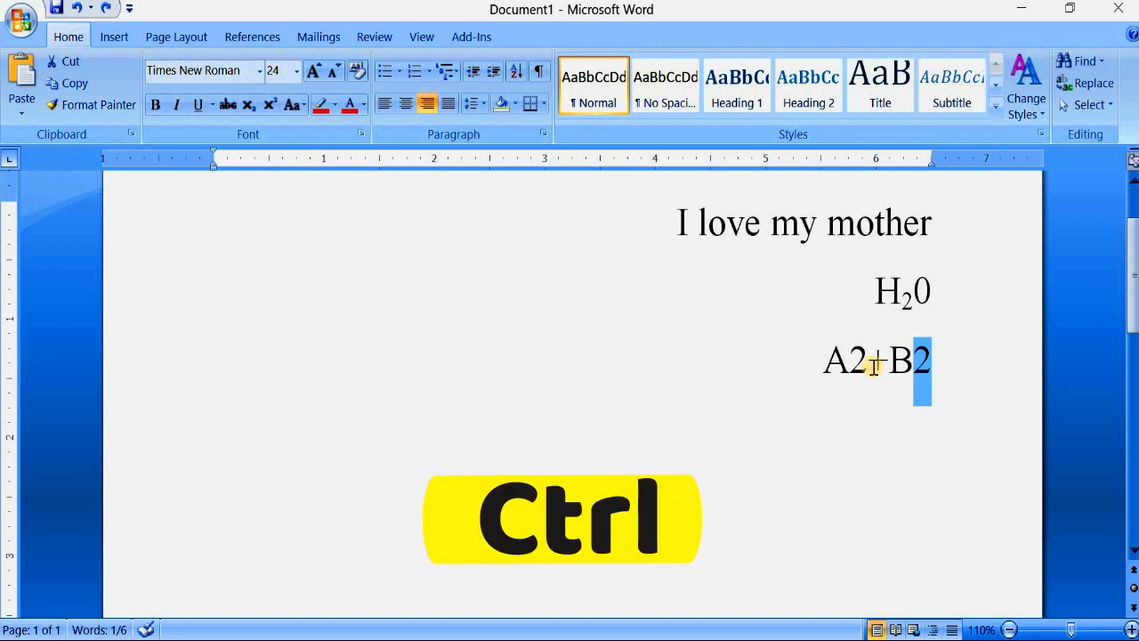
pyautogui.moveTo(869, 359); pyautogui.dragTo(850, 361)
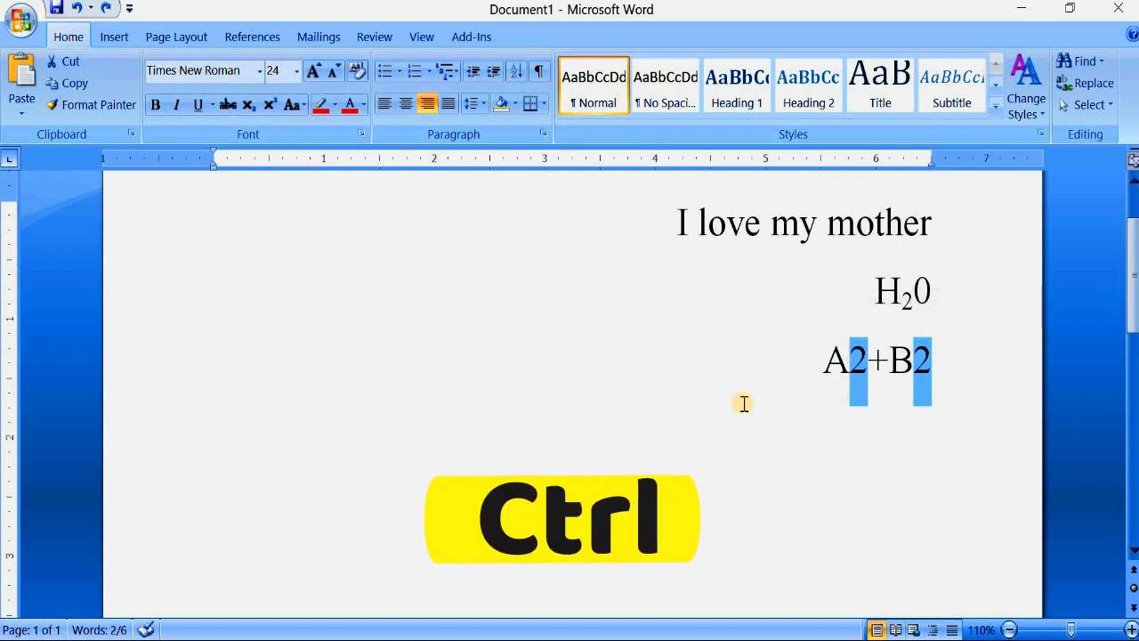
pyautogui.click(269, 104)
pyautogui.click(959, 384)
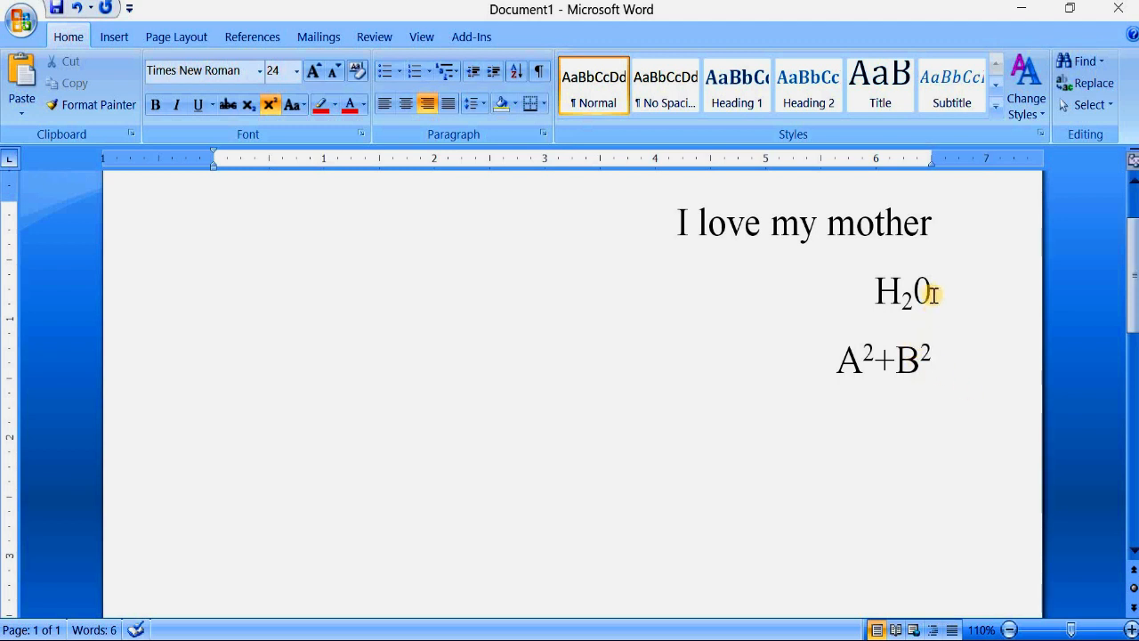
pyautogui.moveTo(939, 231); pyautogui.dragTo(867, 297)
pyautogui.moveTo(946, 299); pyautogui.dragTo(872, 294)
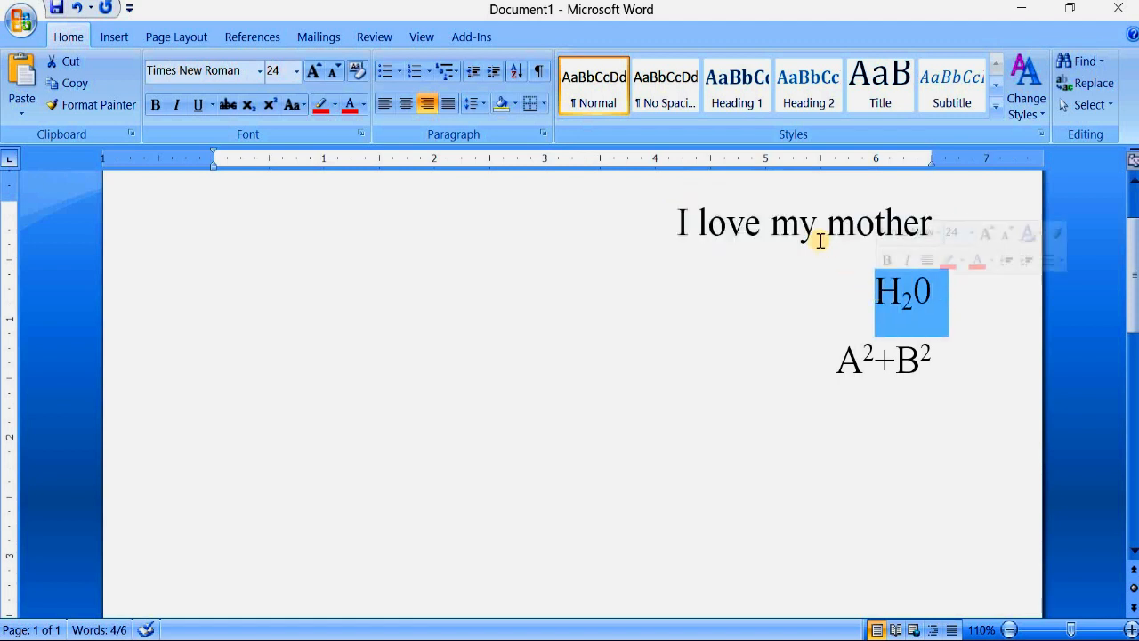
pyautogui.click(971, 312)
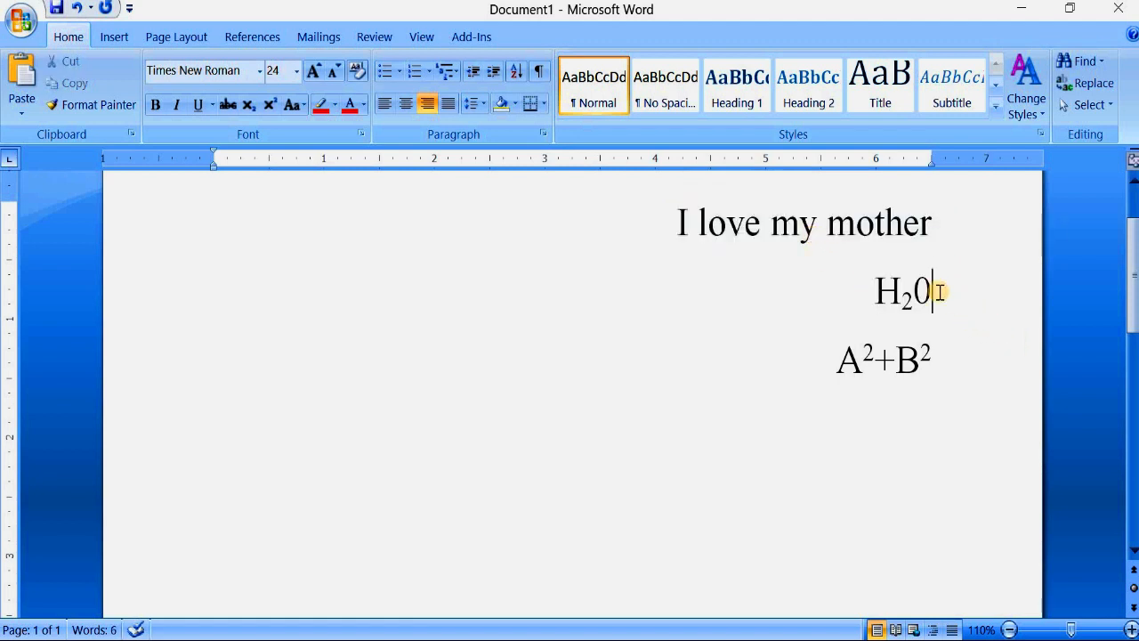
pyautogui.moveTo(910, 294); pyautogui.dragTo(884, 293)
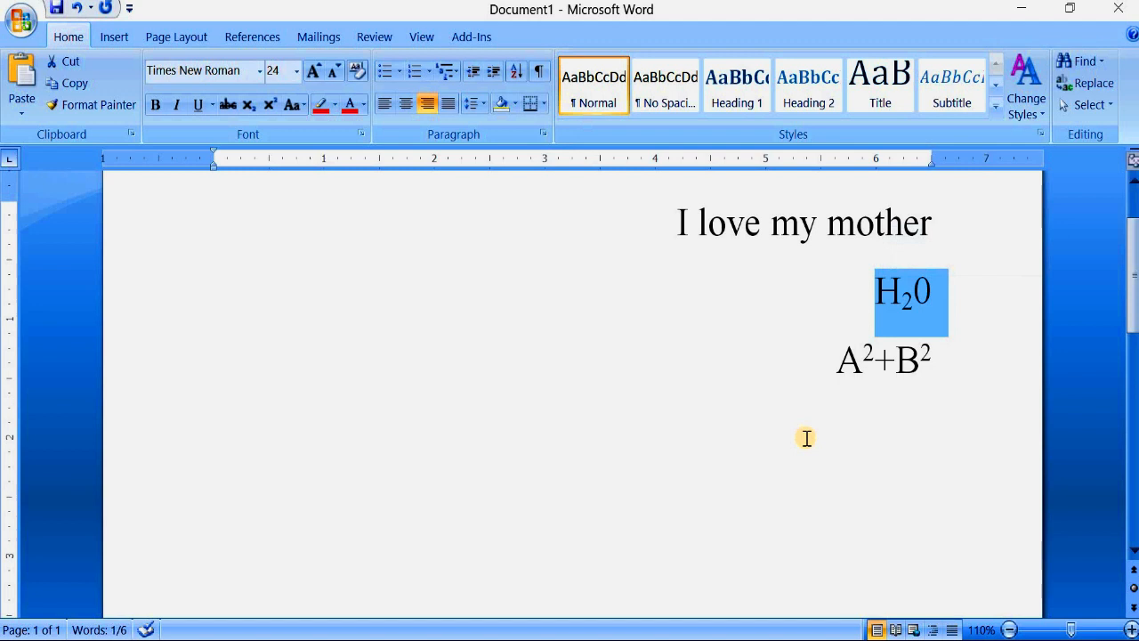
pyautogui.moveTo(946, 364); pyautogui.dragTo(852, 359)
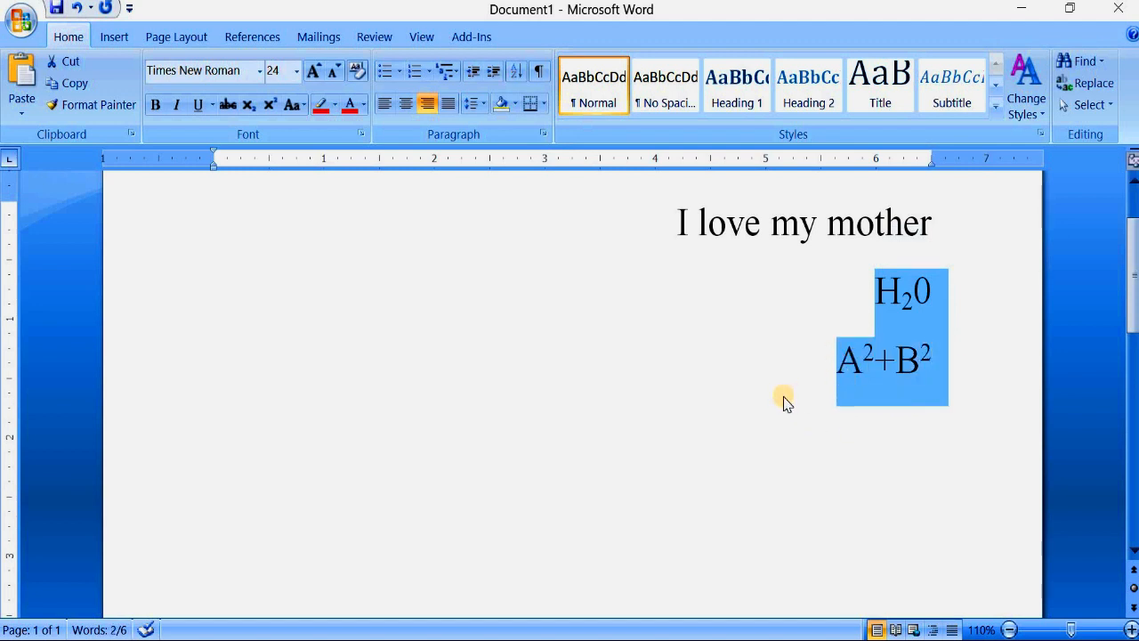
# - Deselect the text and examine the available Change Case options
pyautogui.click(784, 401)
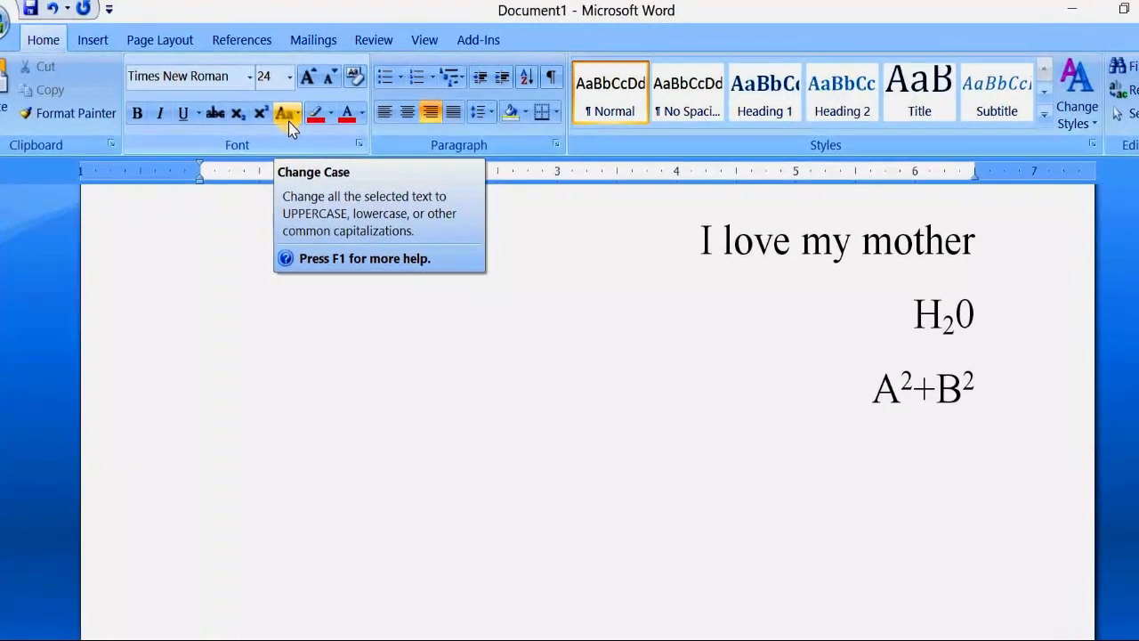
pyautogui.click(289, 115)
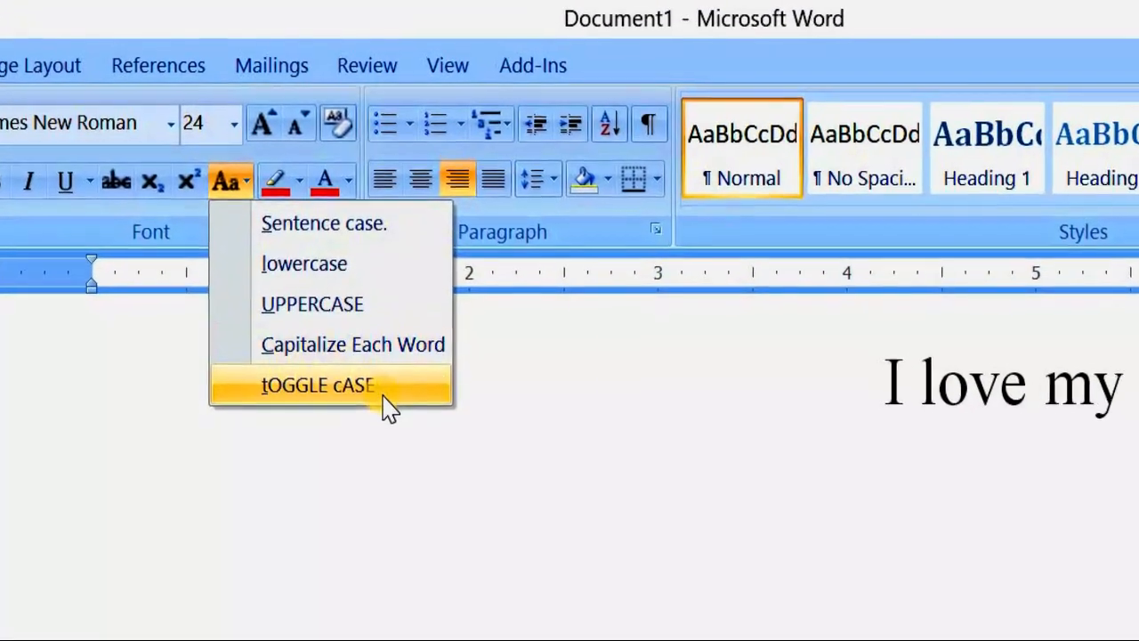
# - Delete the H20 and A2+B2 lines and place the cursor at the start of "I love my mother"
pyautogui.moveTo(932, 358); pyautogui.dragTo(867, 297)
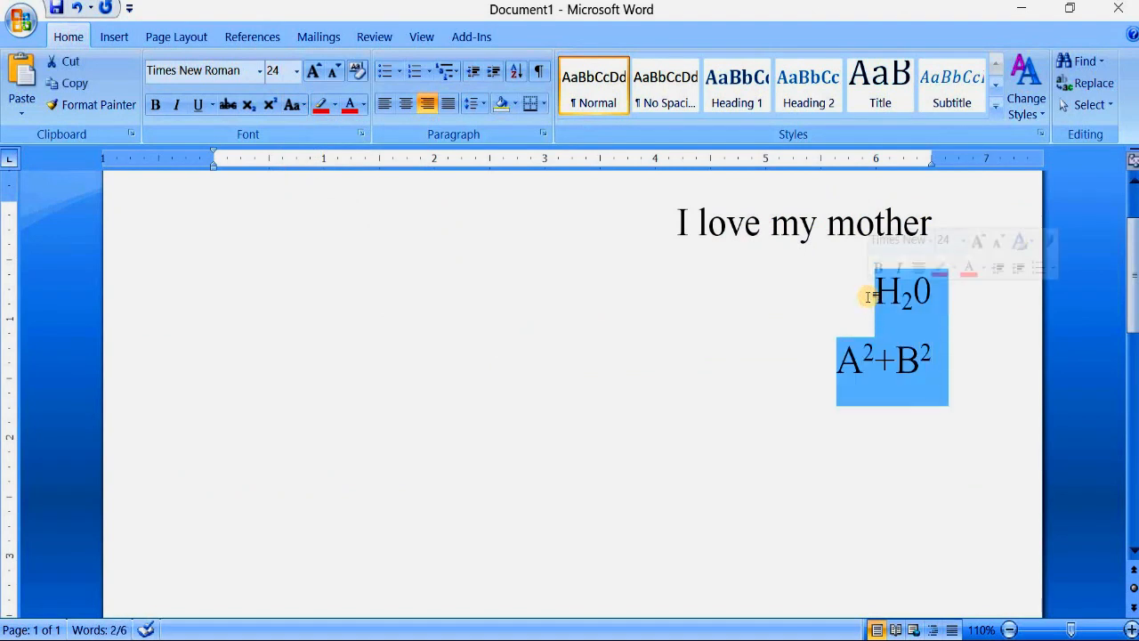
pyautogui.press('Delete')
pyautogui.click(684, 229)
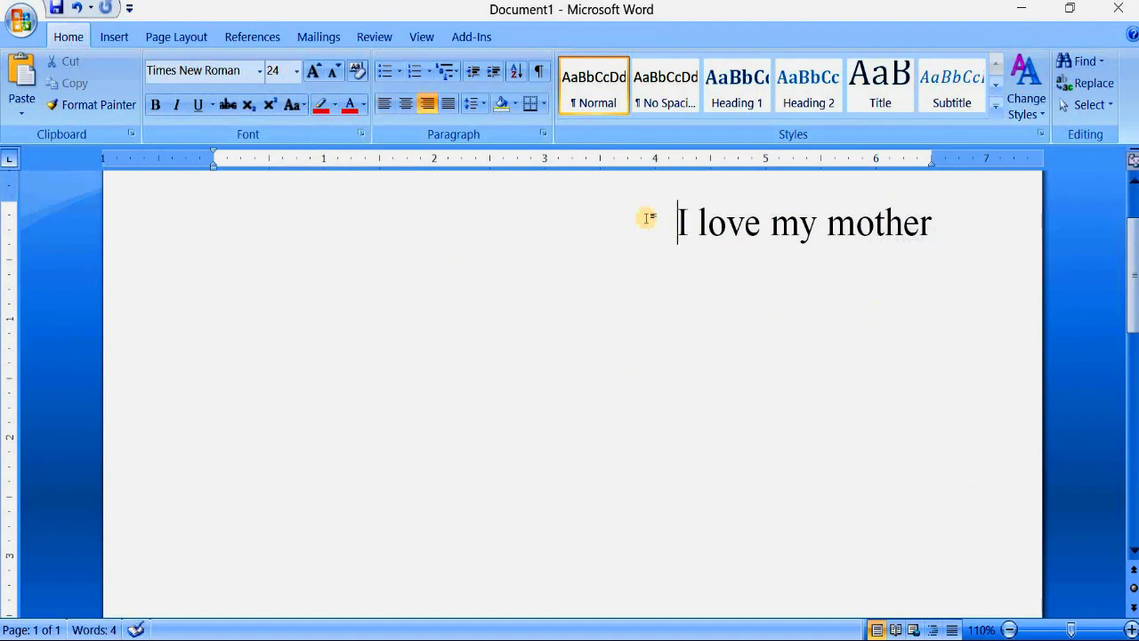
# - Select the whole "I love my mother" line, change its case to lowercase and deselect it
pyautogui.click(298, 105)
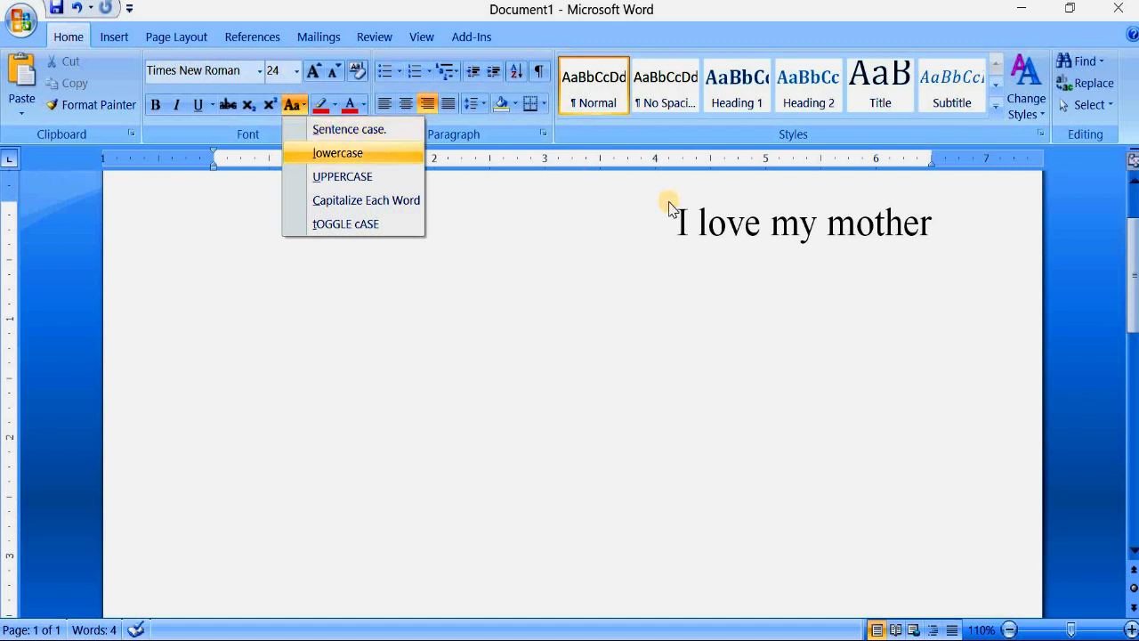
pyautogui.click(751, 230)
pyautogui.moveTo(934, 232); pyautogui.dragTo(685, 227)
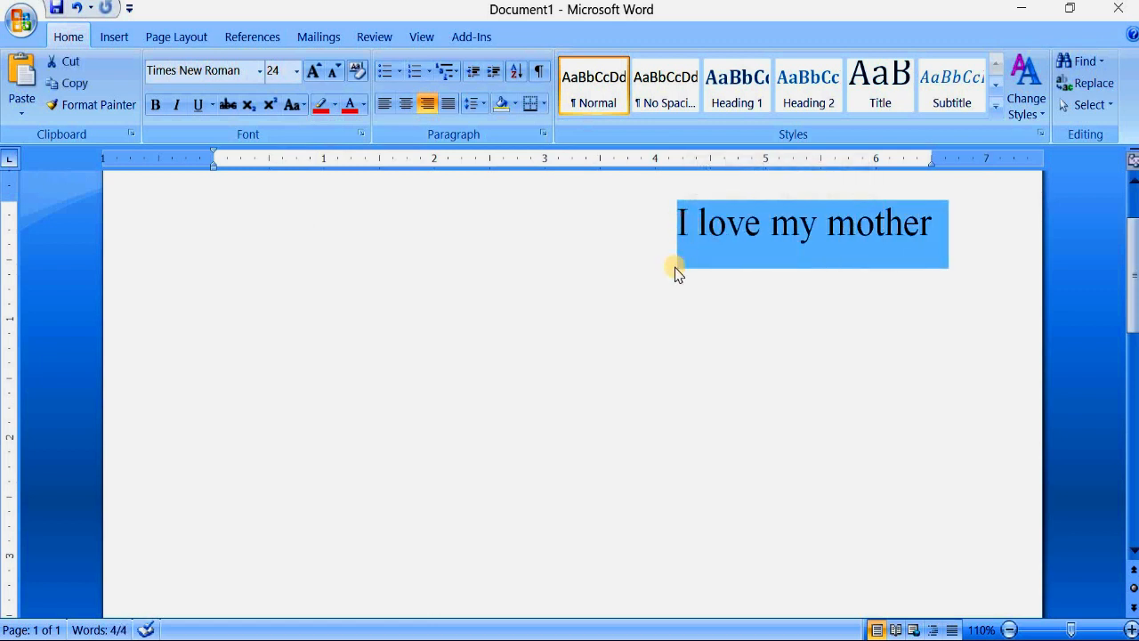
pyautogui.click(779, 228)
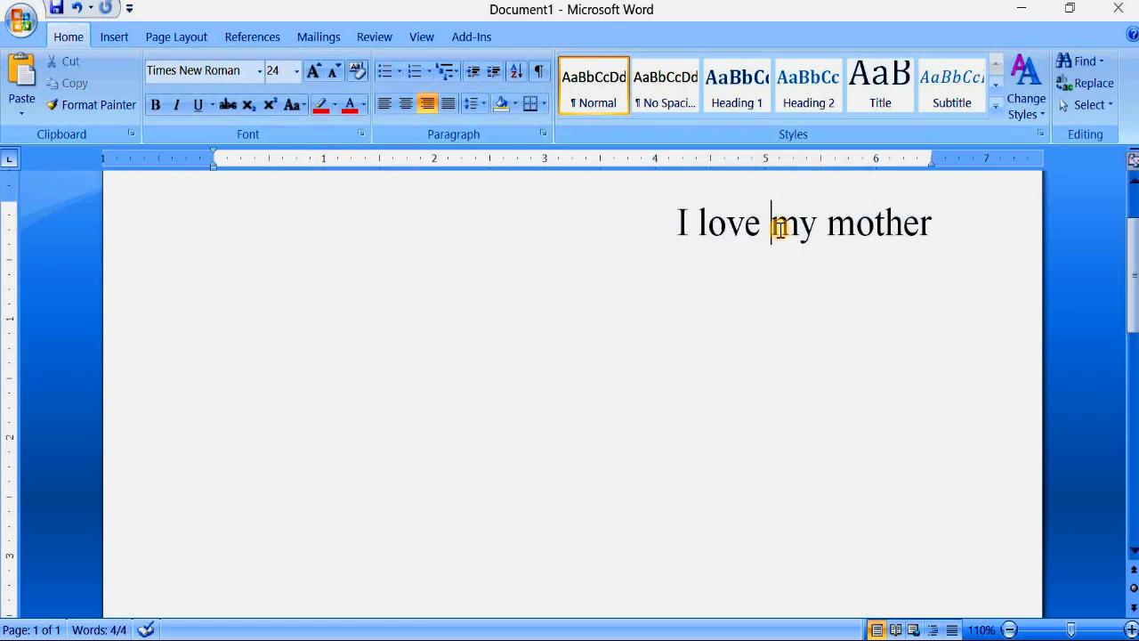
pyautogui.moveTo(933, 230); pyautogui.dragTo(677, 224)
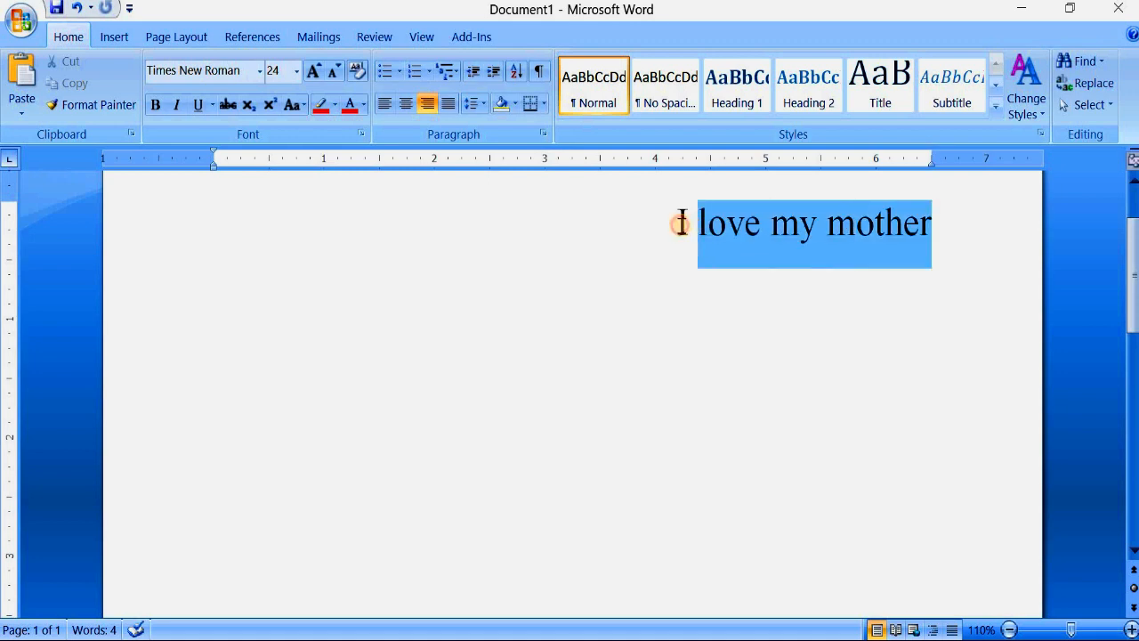
pyautogui.click(299, 105)
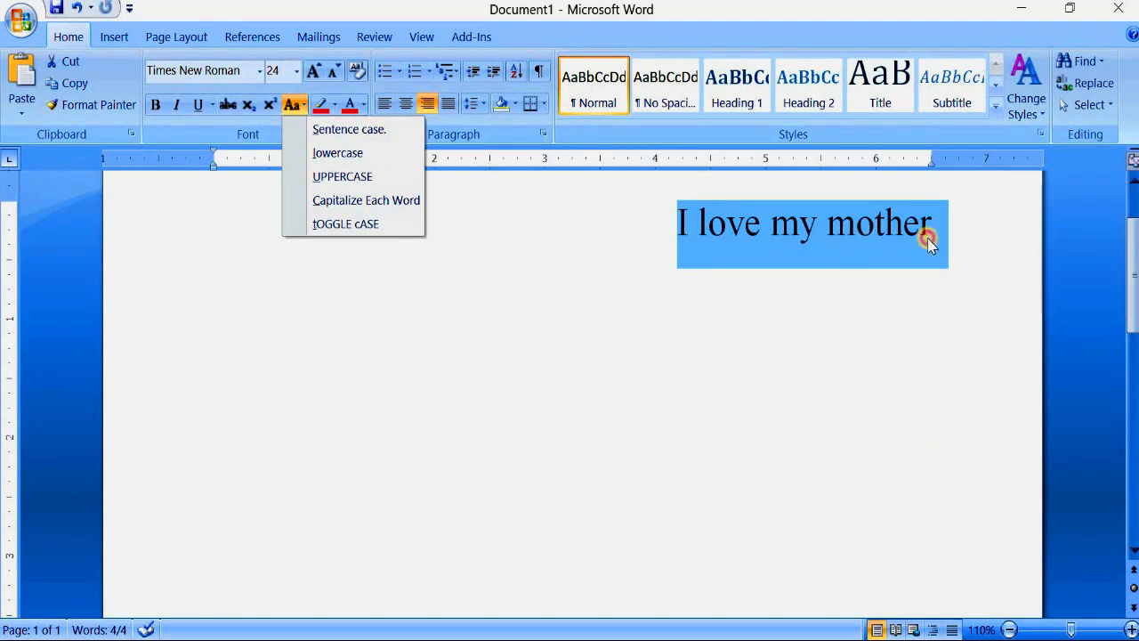
pyautogui.press('Escape')
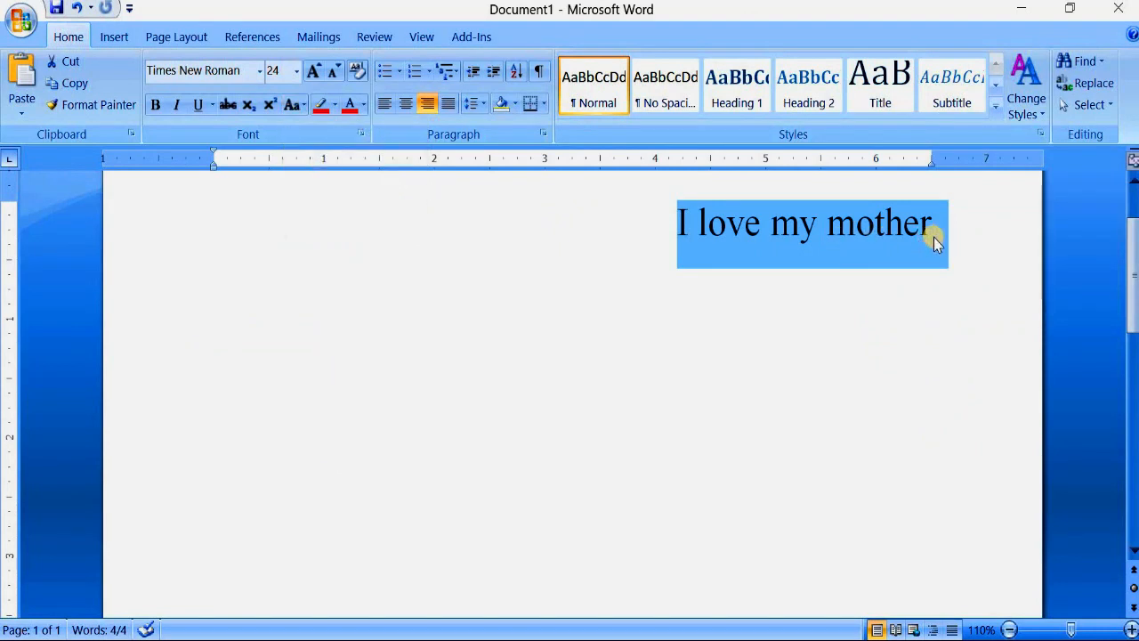
pyautogui.click(293, 105)
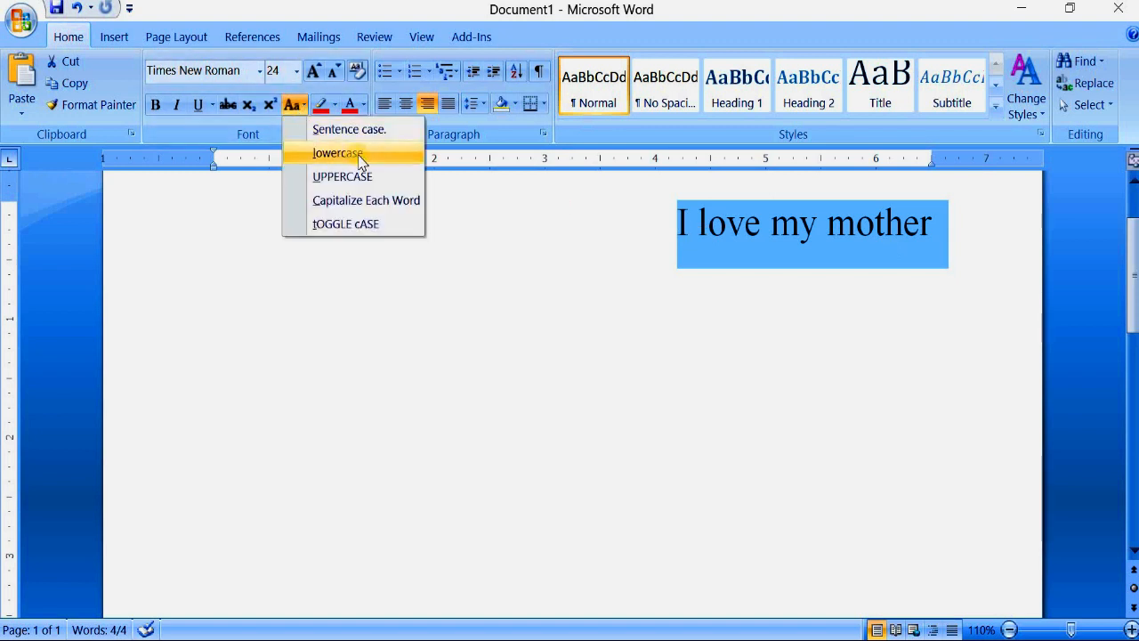
pyautogui.press('Escape')
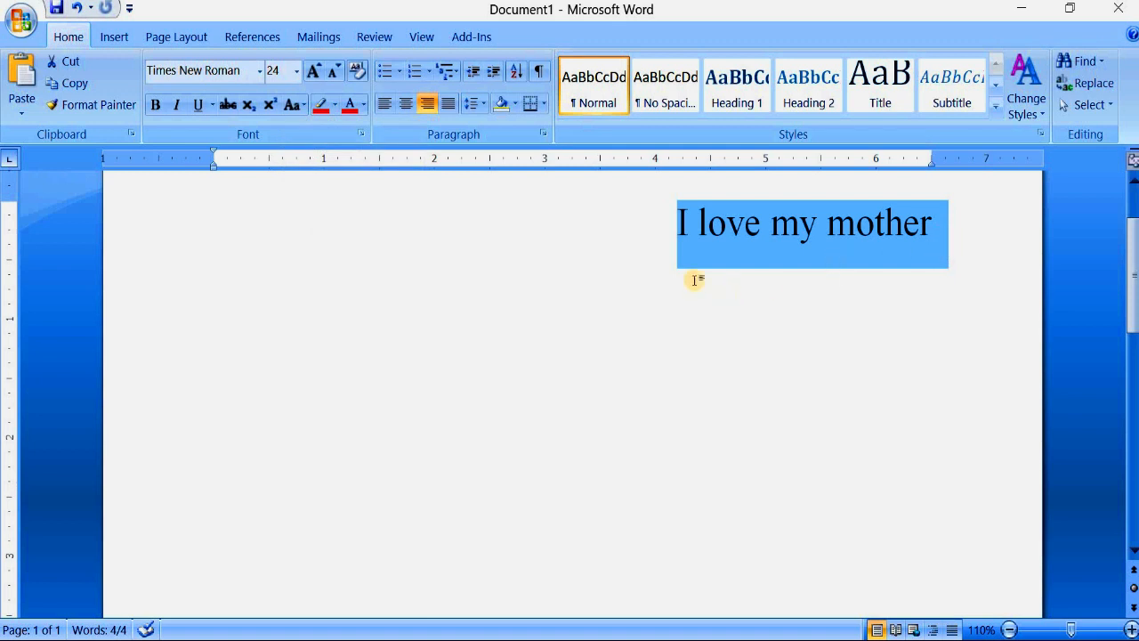
pyautogui.click(291, 105)
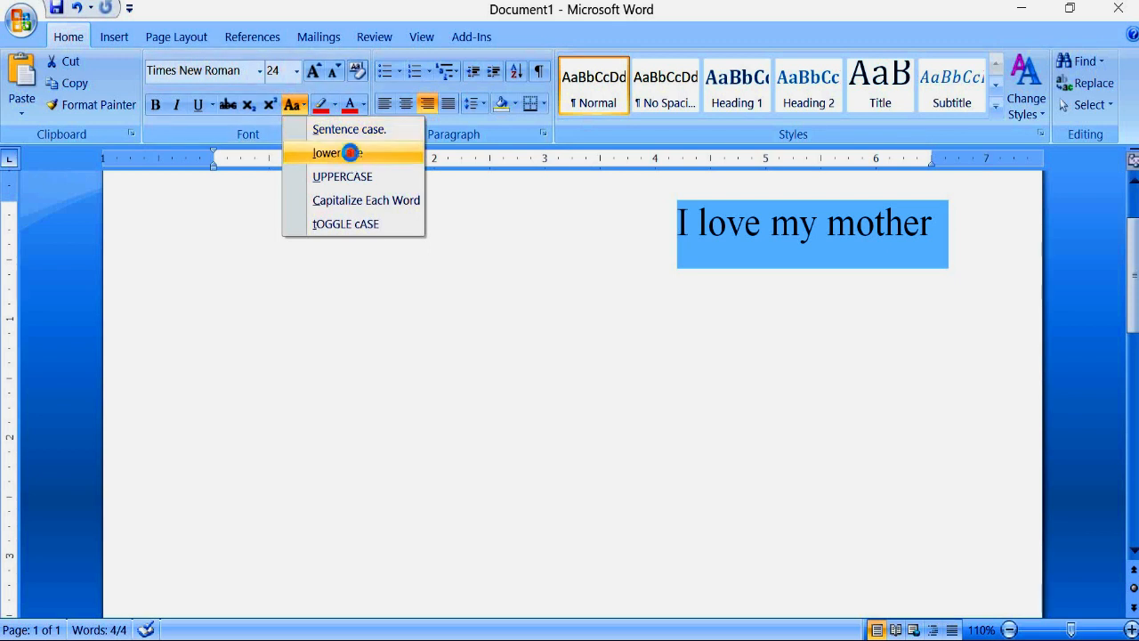
pyautogui.click(340, 155)
pyautogui.click(954, 234)
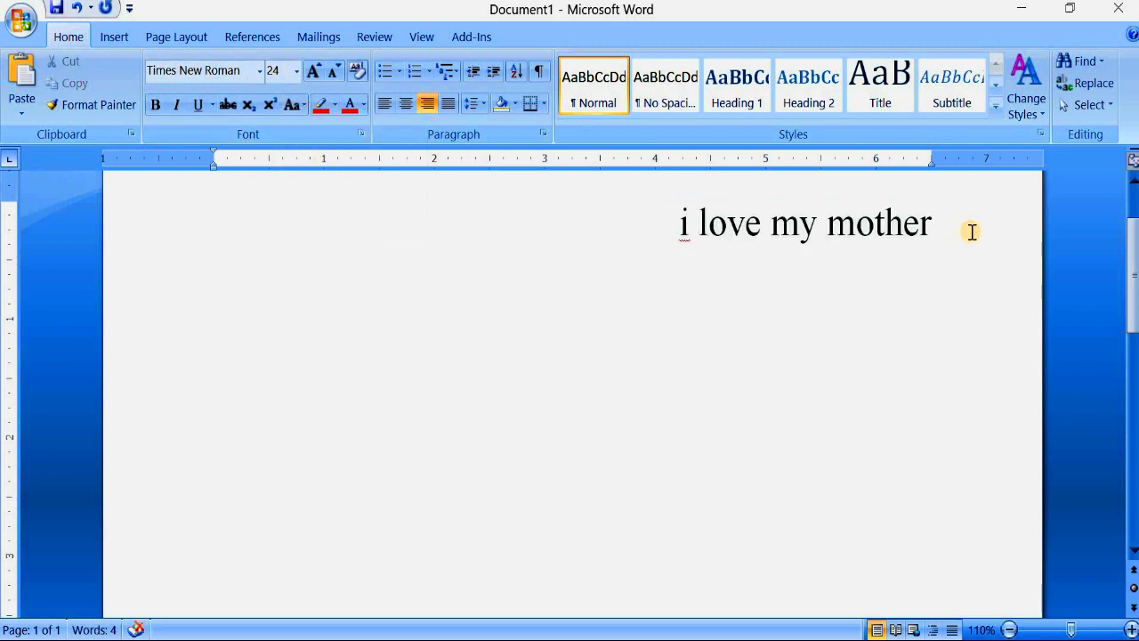
# - Reselect the whole sentence and convert it to UPPERCASE
pyautogui.moveTo(958, 231); pyautogui.dragTo(689, 224)
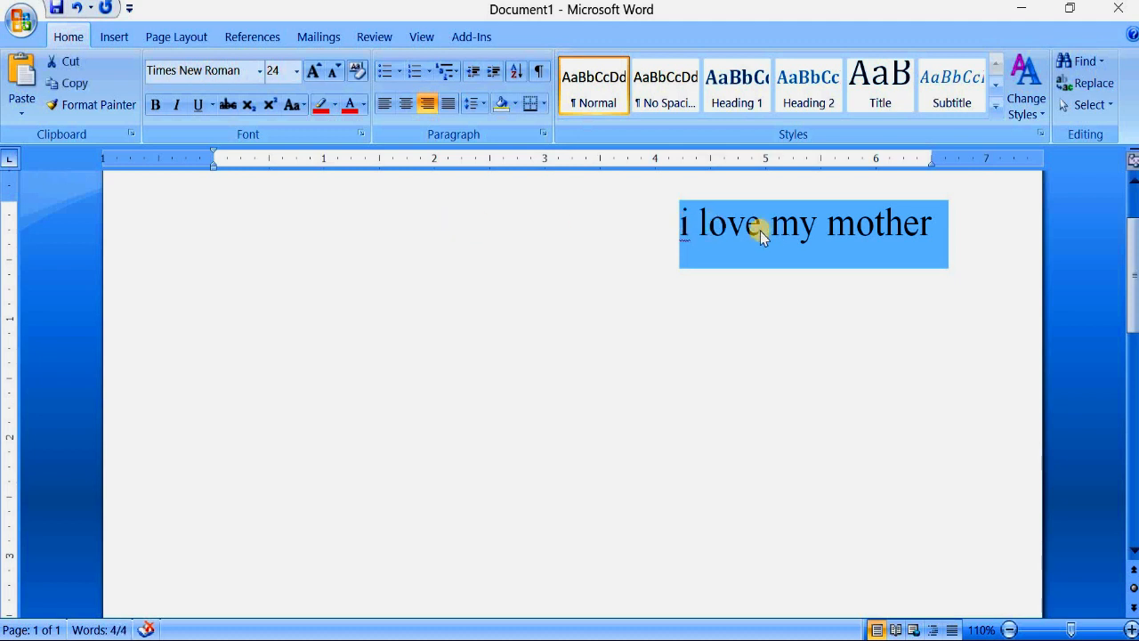
pyautogui.click(291, 105)
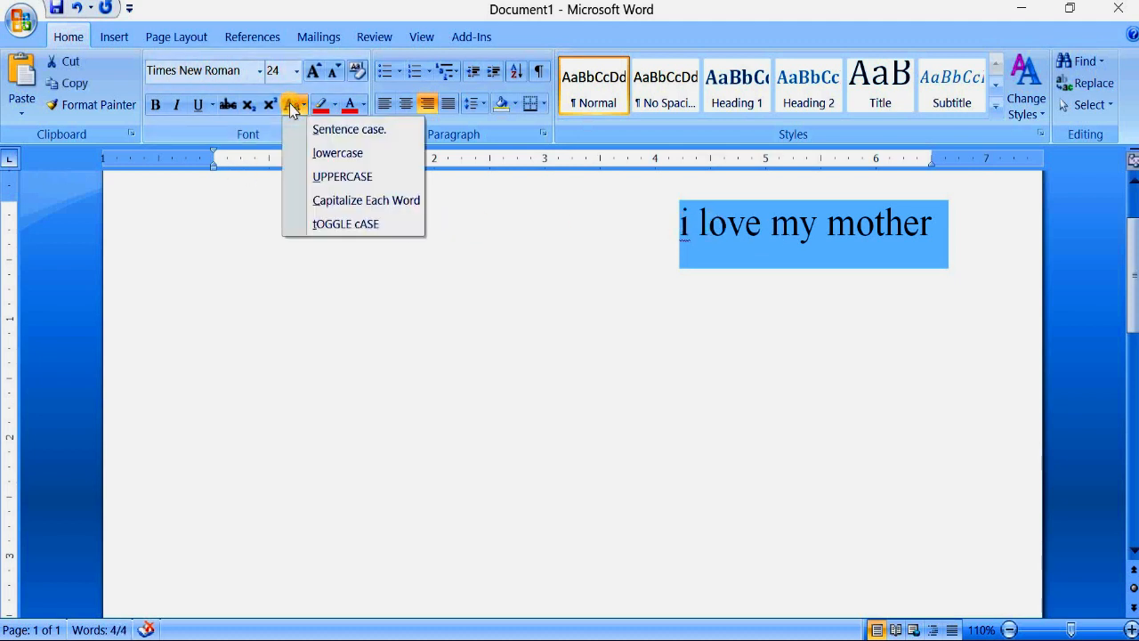
pyautogui.click(372, 183)
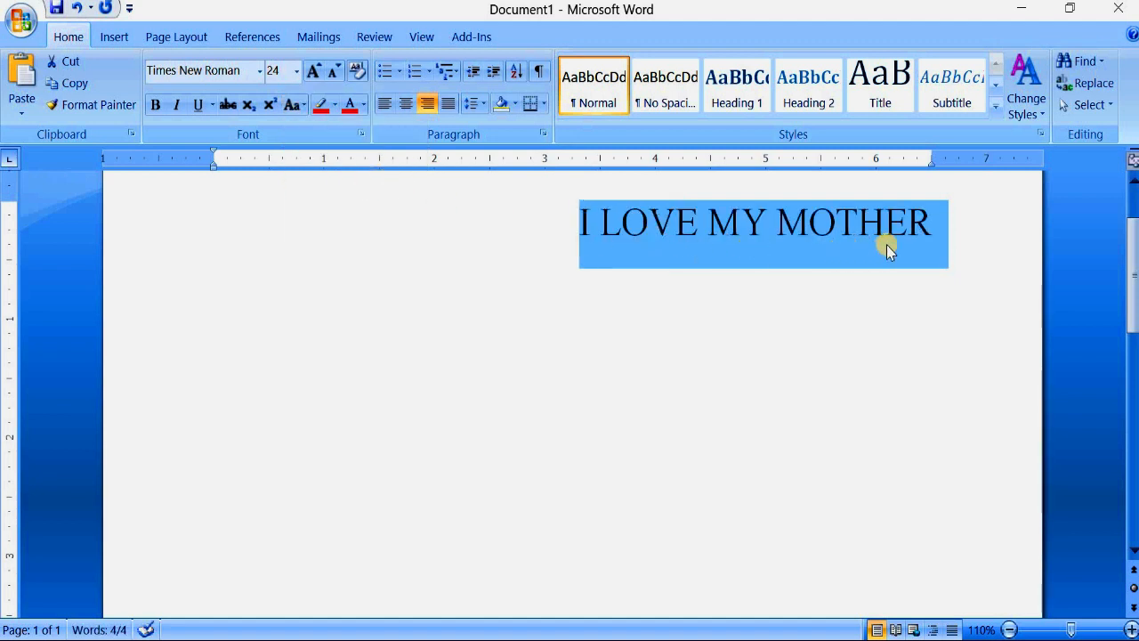
# - Apply the Capitalize Each Word case option to the entire sentence and deselect it
pyautogui.click(293, 105)
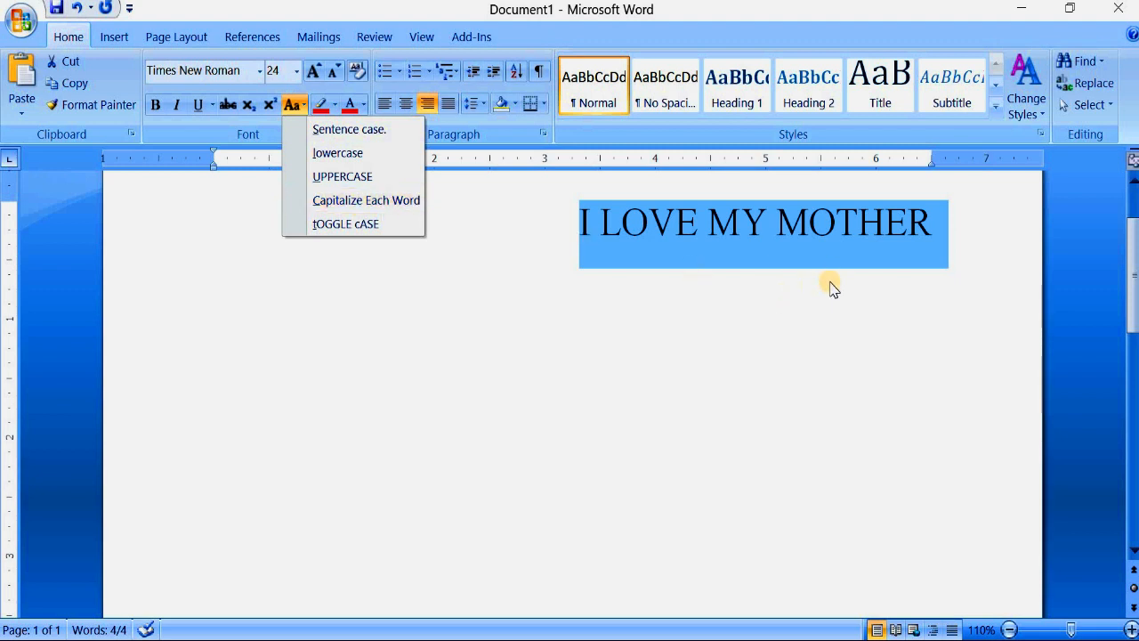
pyautogui.click(862, 253)
pyautogui.click(294, 110)
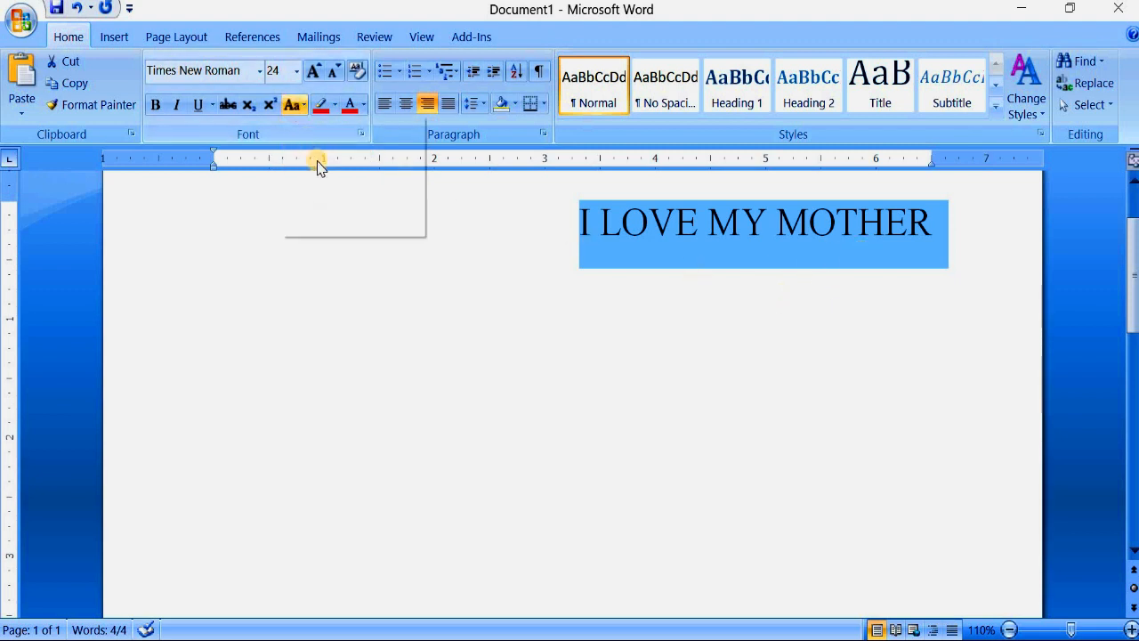
pyautogui.click(934, 251)
pyautogui.moveTo(841, 234); pyautogui.dragTo(559, 252)
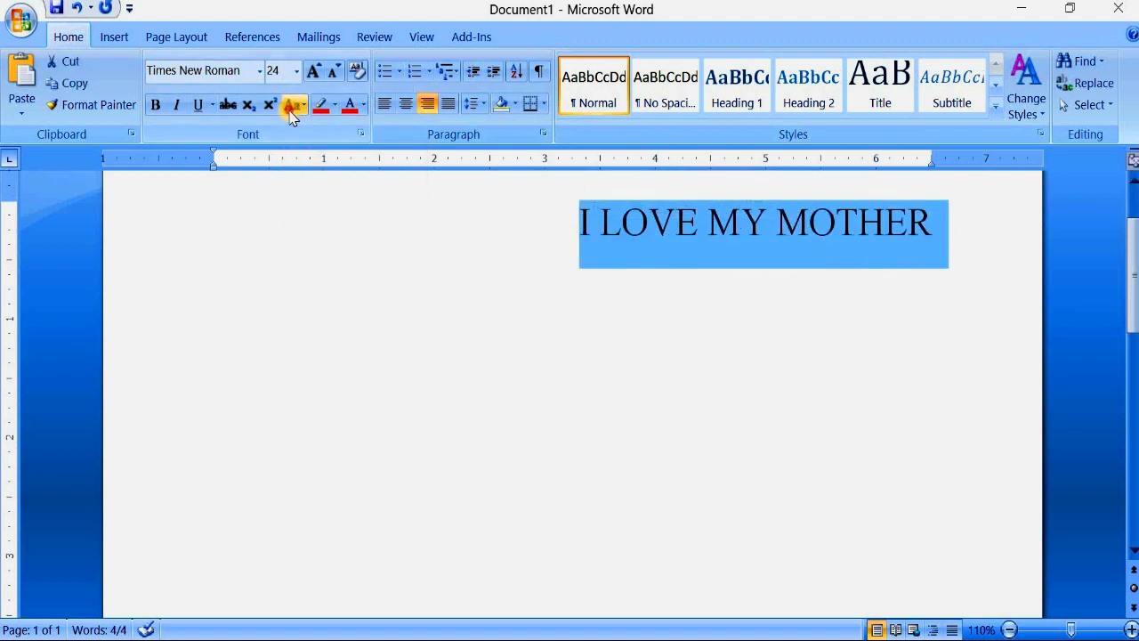
pyautogui.click(294, 105)
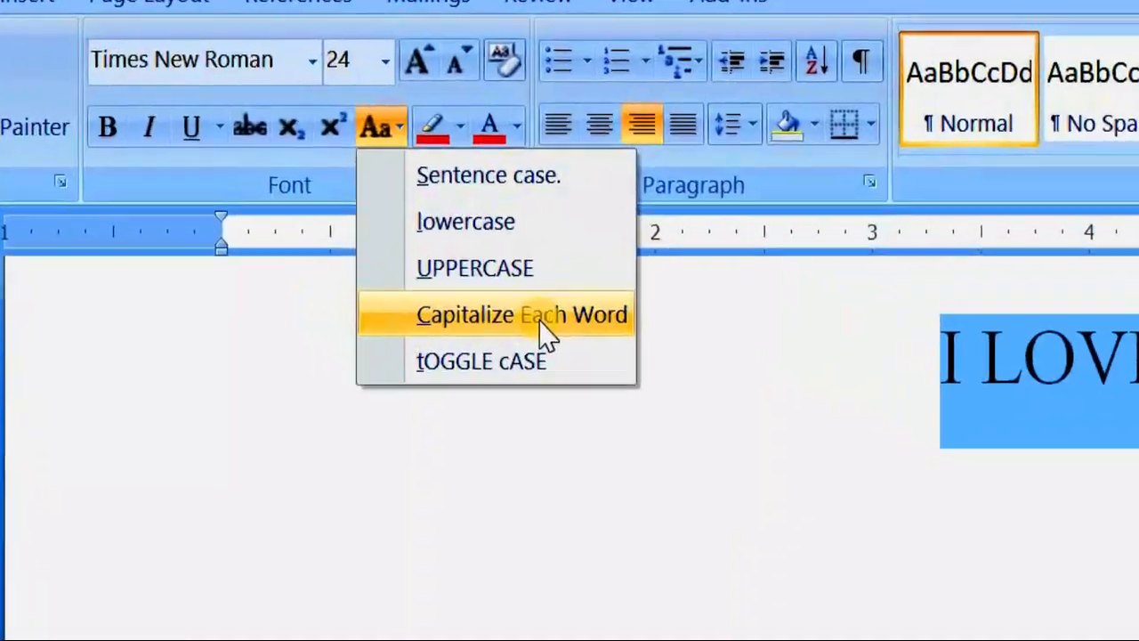
pyautogui.click(540, 317)
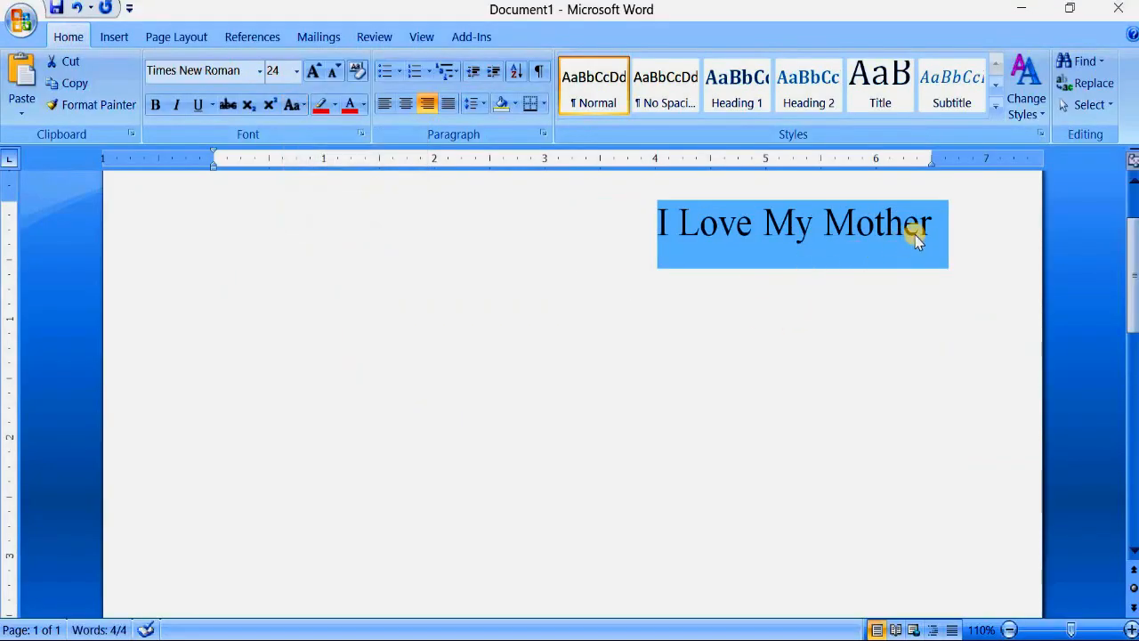
pyautogui.click(954, 232)
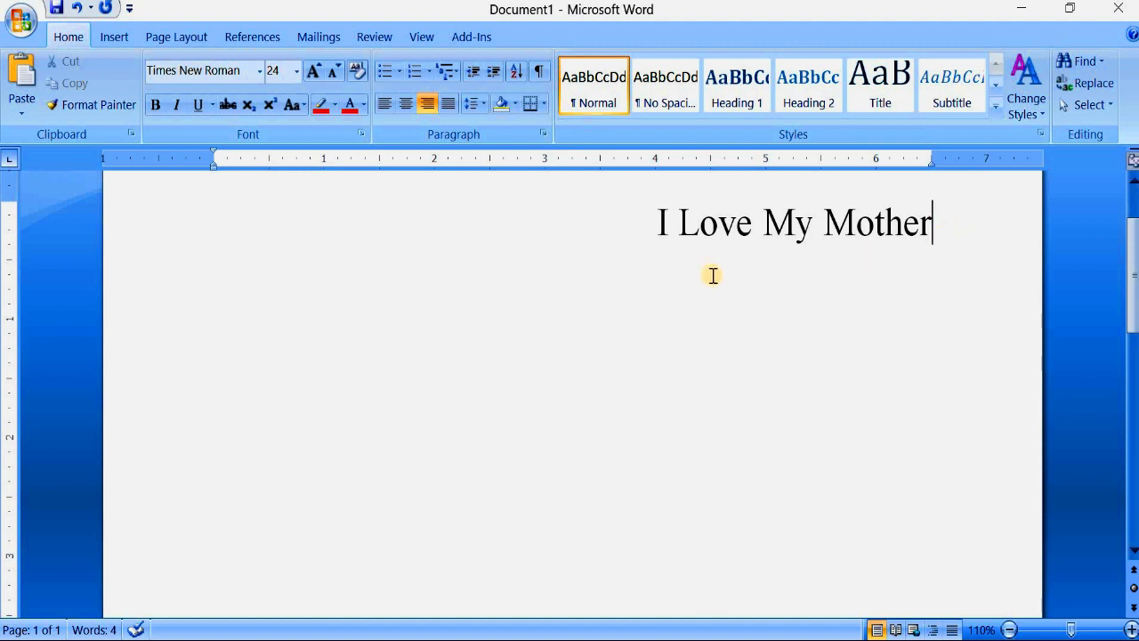
# - Select the complete "I Love My Mother" line and apply the tOGGLE cASE option
pyautogui.click(293, 104)
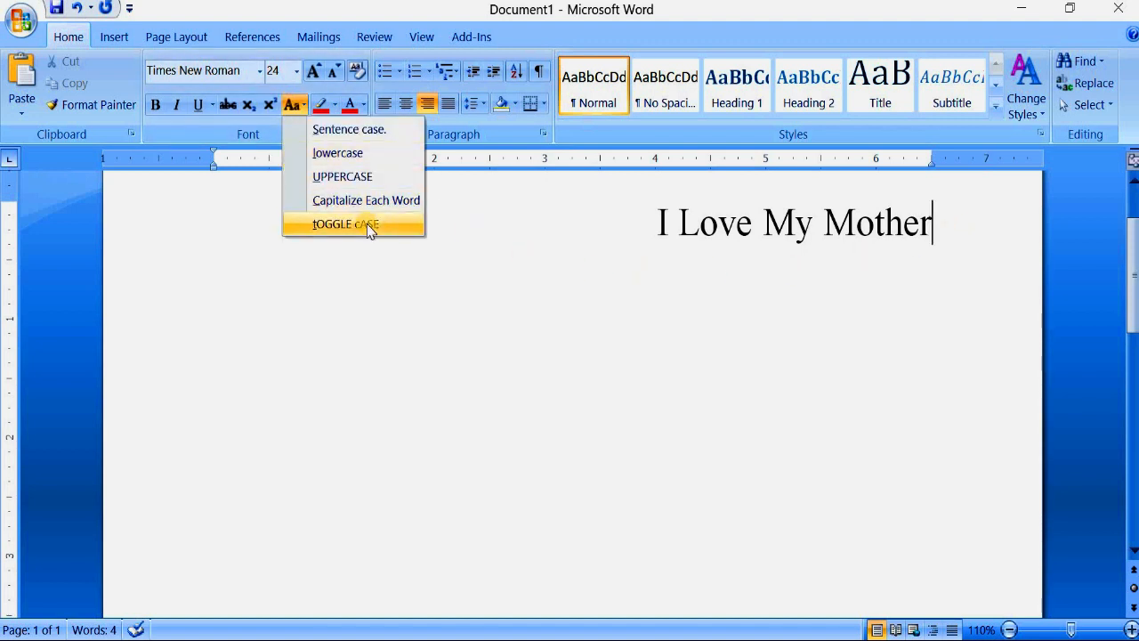
pyautogui.click(812, 233)
pyautogui.moveTo(934, 233); pyautogui.dragTo(654, 232)
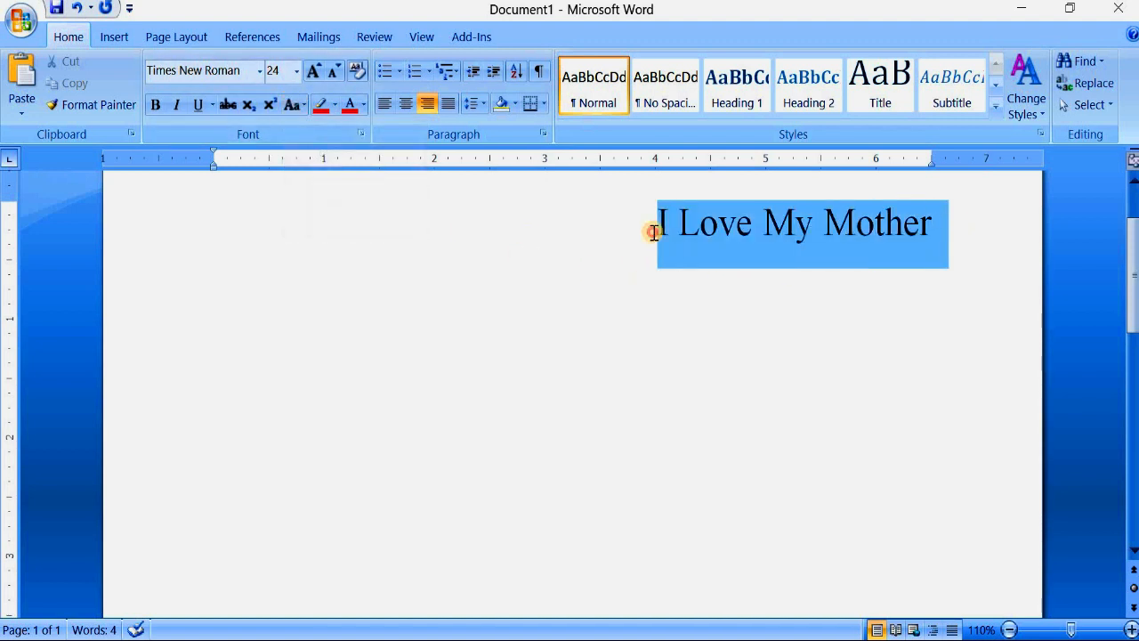
pyautogui.click(296, 109)
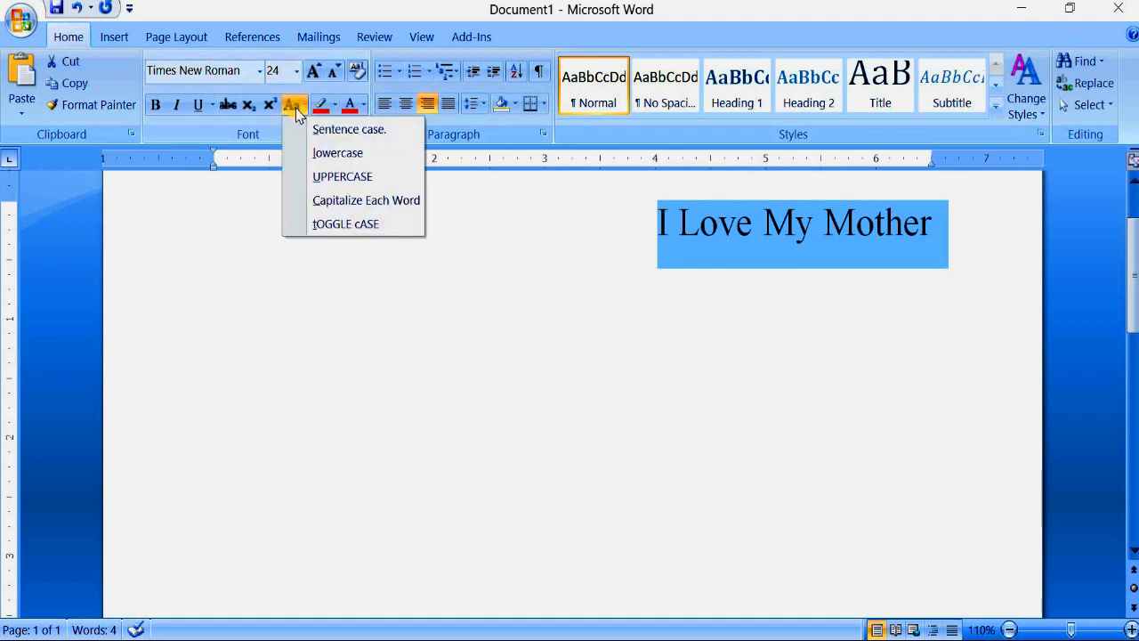
pyautogui.click(387, 227)
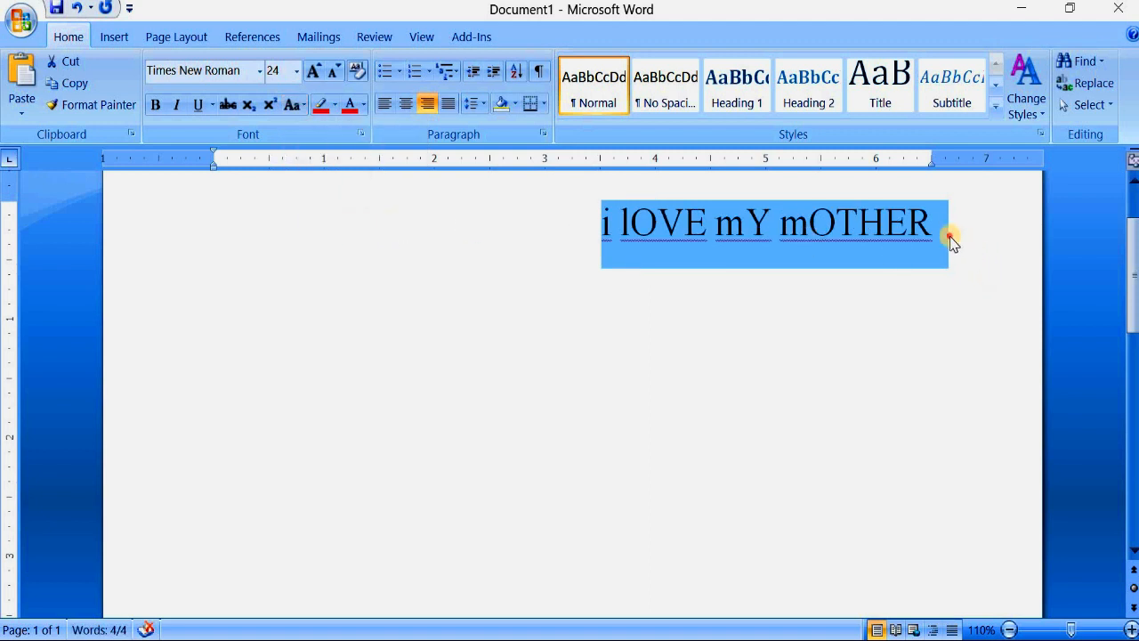
# - Reselect the toggled line, change it to Sentence case and place the cursor at its end
pyautogui.click(948, 239)
pyautogui.tripleClick(724, 224)
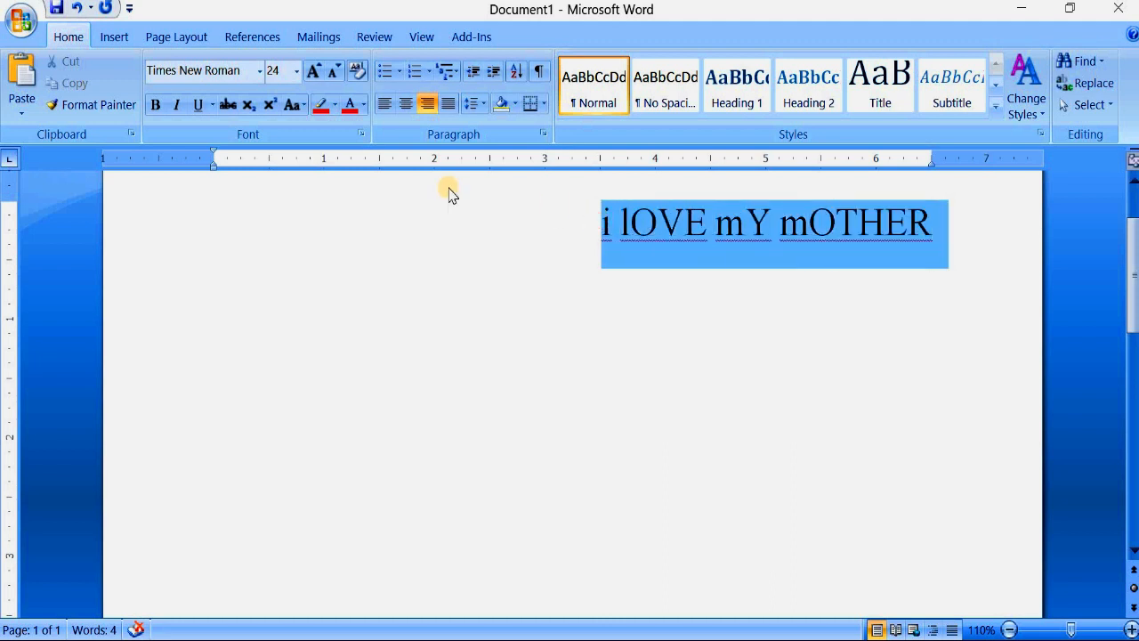
pyautogui.click(293, 104)
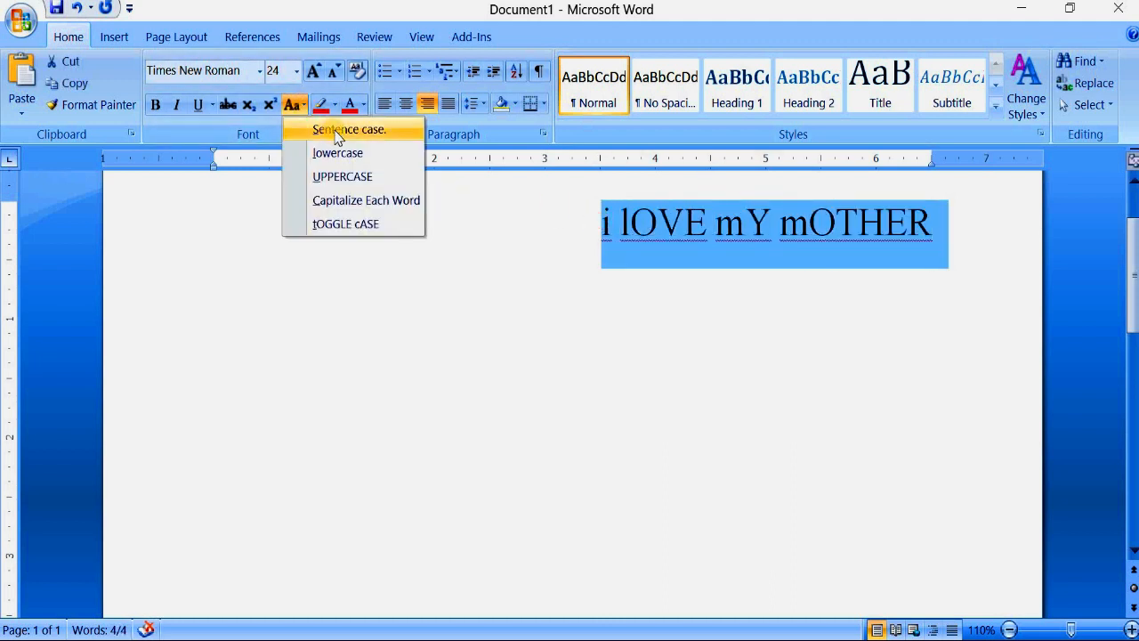
pyautogui.click(337, 130)
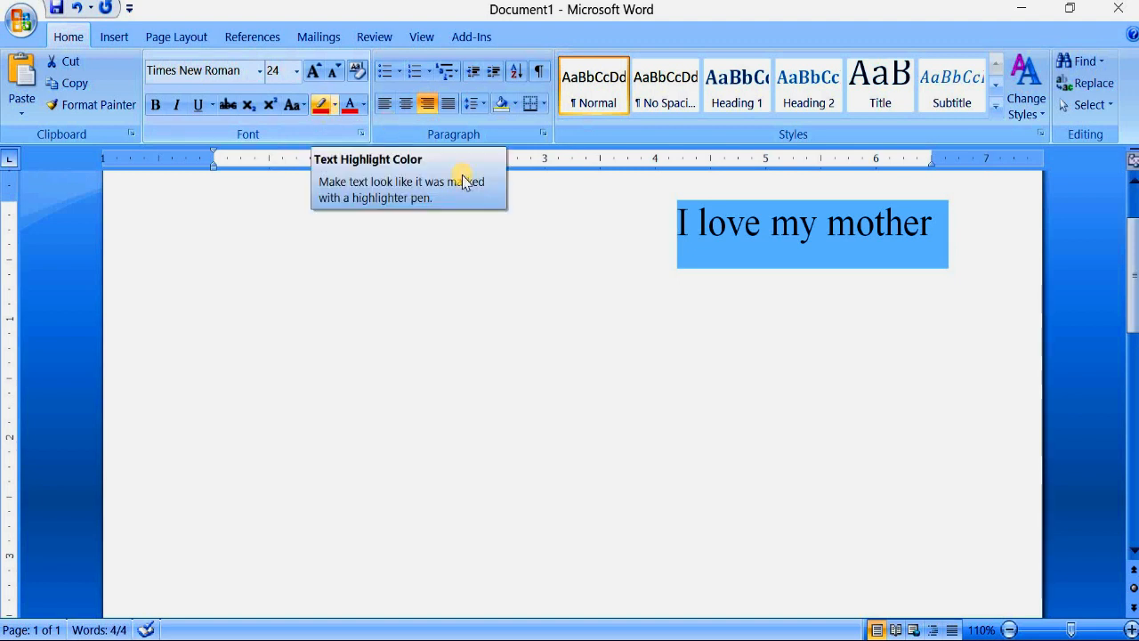
pyautogui.click(968, 245)
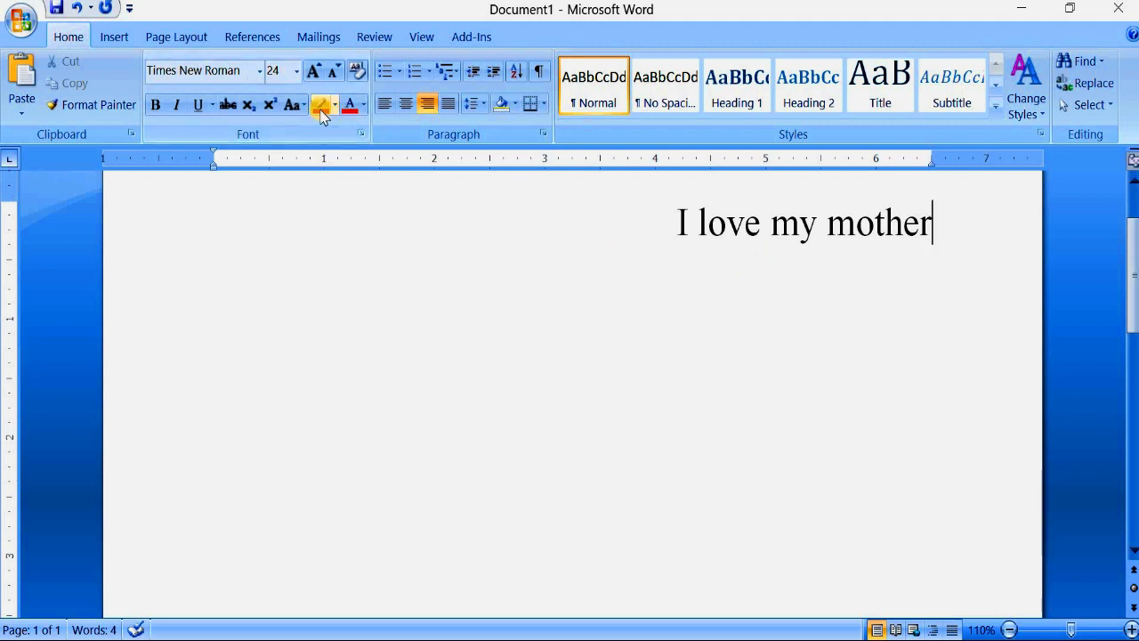
# - Highlight the words "my mother" in blue with Text Highlight Color and deselect them
pyautogui.moveTo(927, 233); pyautogui.dragTo(780, 224)
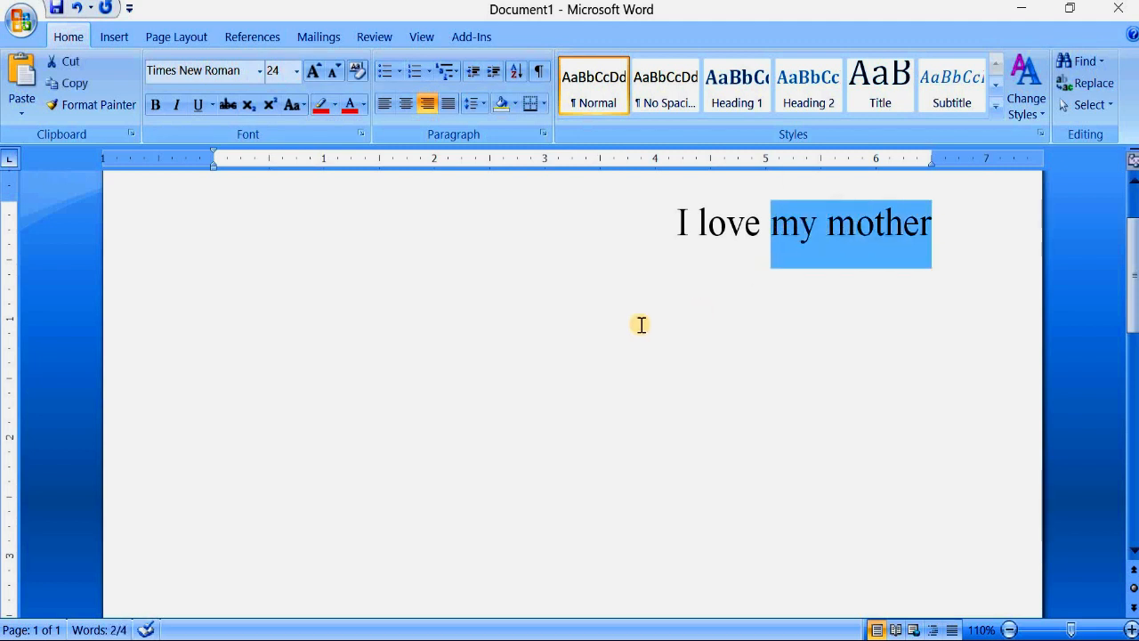
pyautogui.click(336, 109)
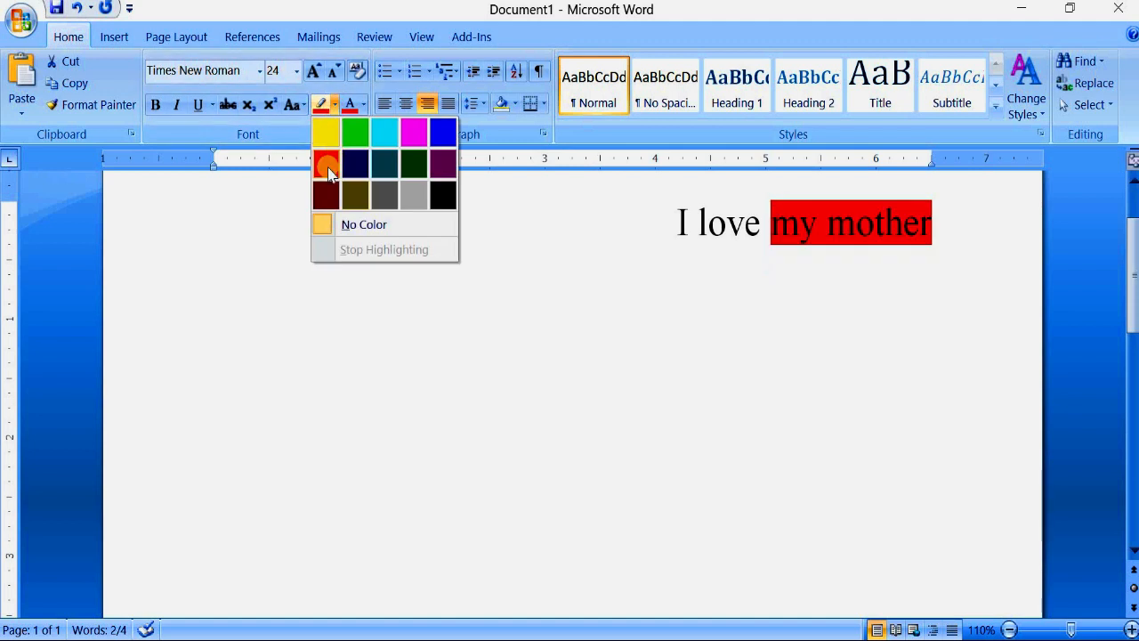
pyautogui.click(442, 134)
pyautogui.click(948, 242)
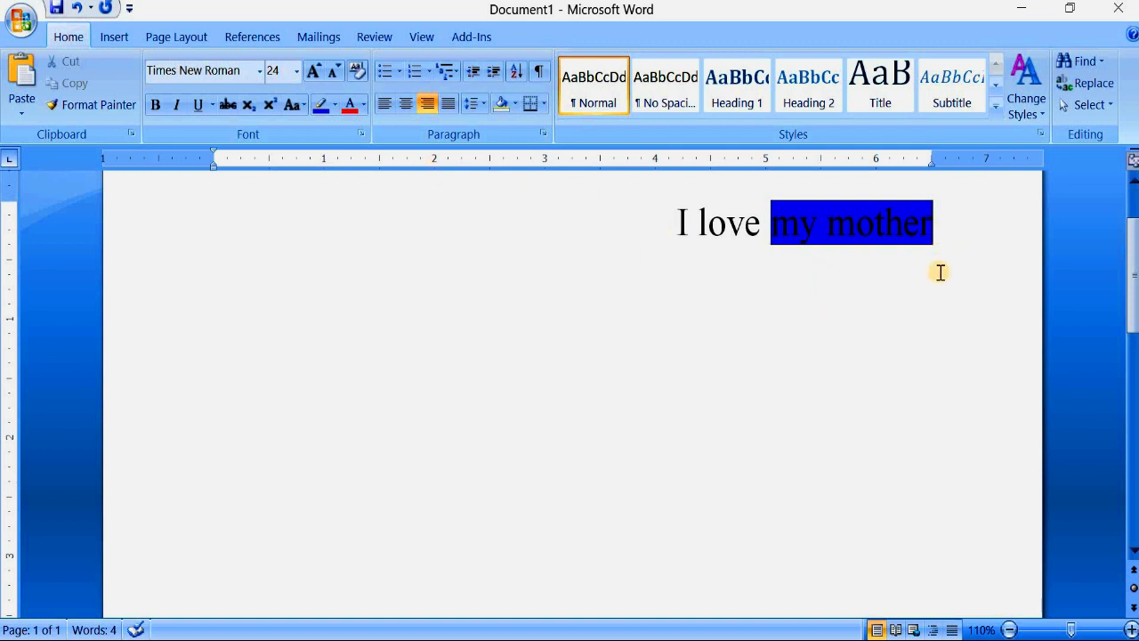
# - Remove the highlight from "my mother" by setting its highlight to No Color
pyautogui.moveTo(850, 233); pyautogui.dragTo(568, 287)
pyautogui.moveTo(930, 234); pyautogui.dragTo(771, 223)
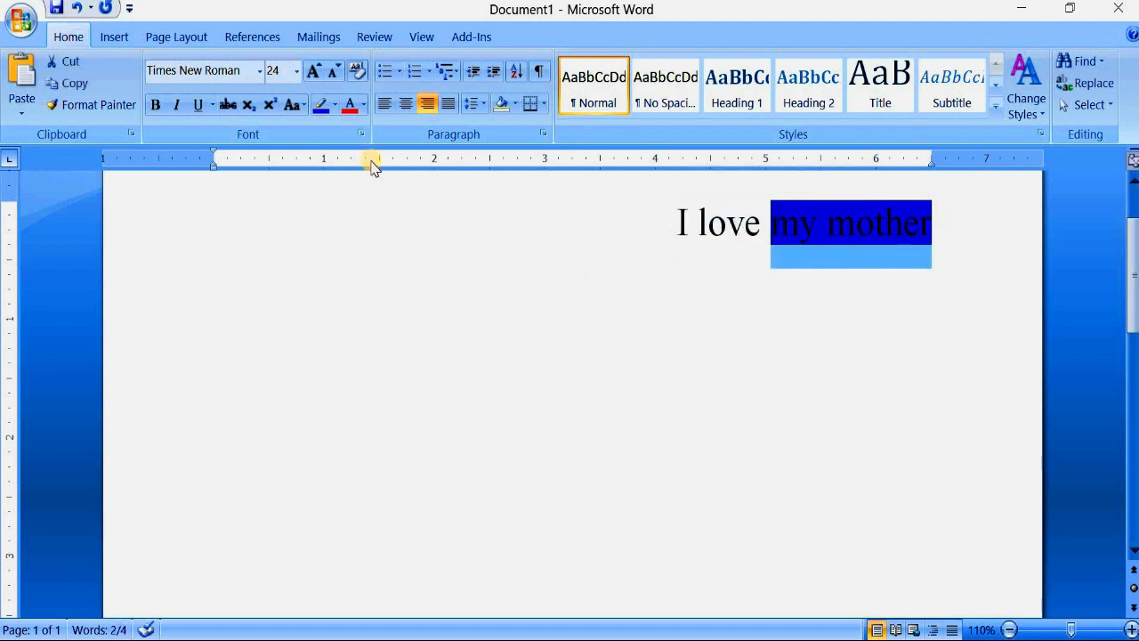
pyautogui.click(335, 105)
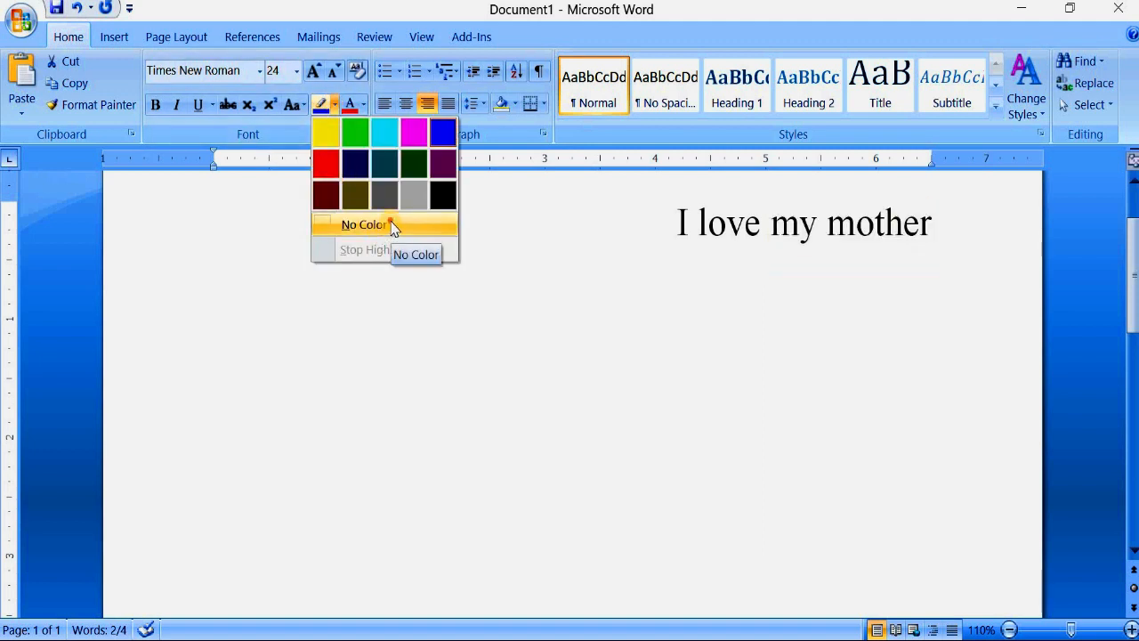
pyautogui.click(391, 226)
pyautogui.click(694, 216)
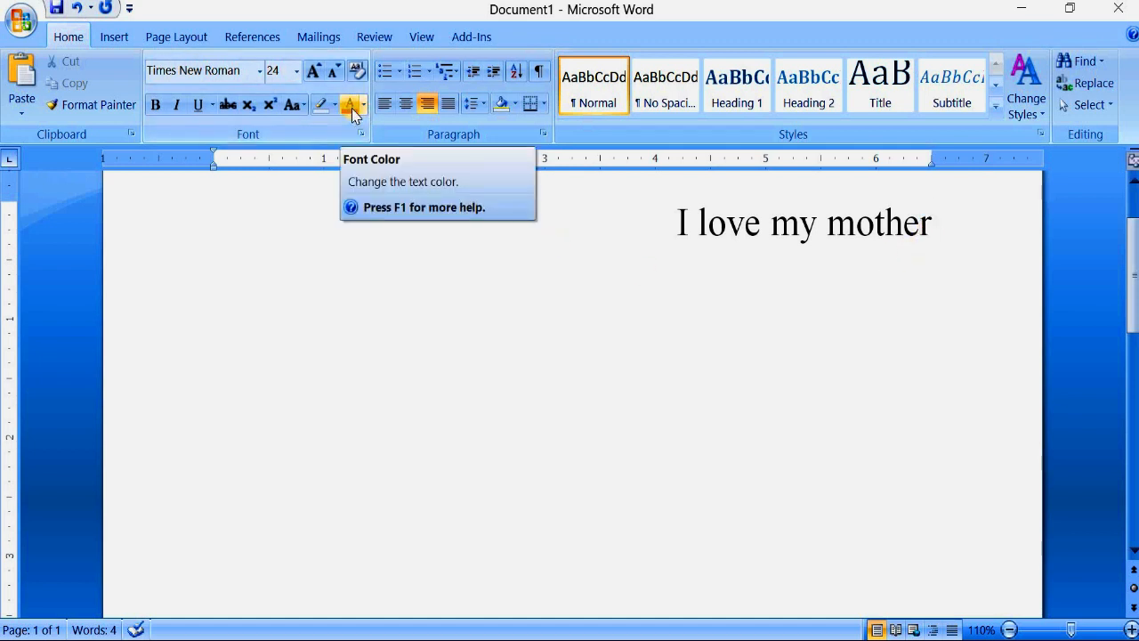
pyautogui.moveTo(674, 222); pyautogui.dragTo(898, 231)
pyautogui.click(801, 312)
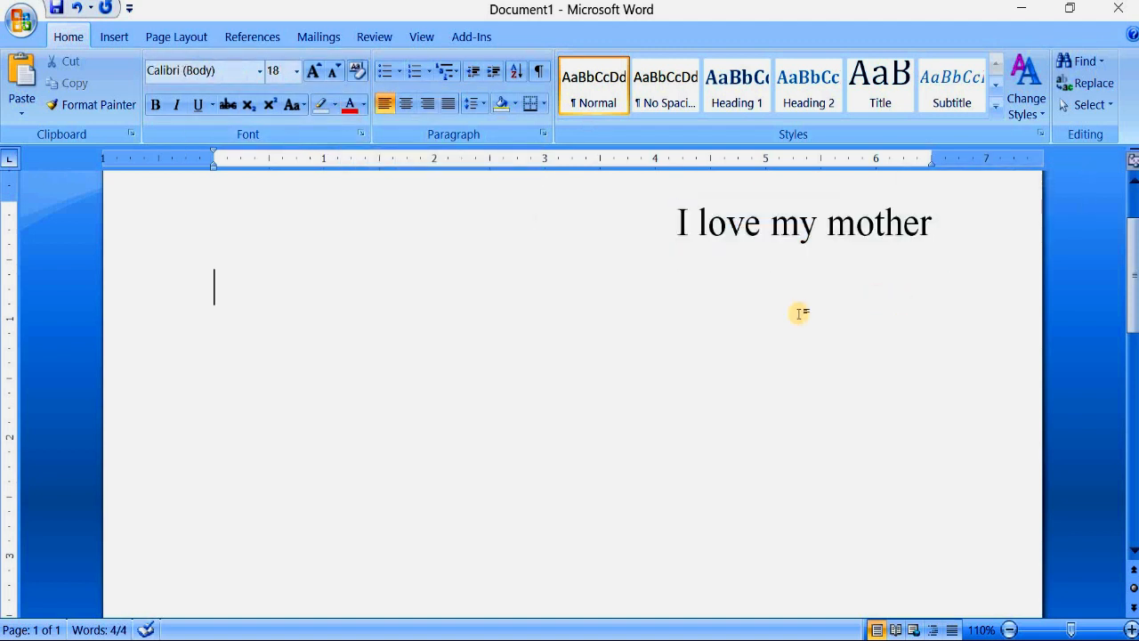
pyautogui.scroll(3, 801, 312)
pyautogui.moveTo(936, 345); pyautogui.dragTo(676, 348)
pyautogui.click(800, 344)
pyautogui.click(922, 336)
pyautogui.click(802, 342)
# - Change the font color of the complete "I love my mother" line to the dark orange theme color and deselect it
pyautogui.moveTo(945, 334); pyautogui.dragTo(677, 330)
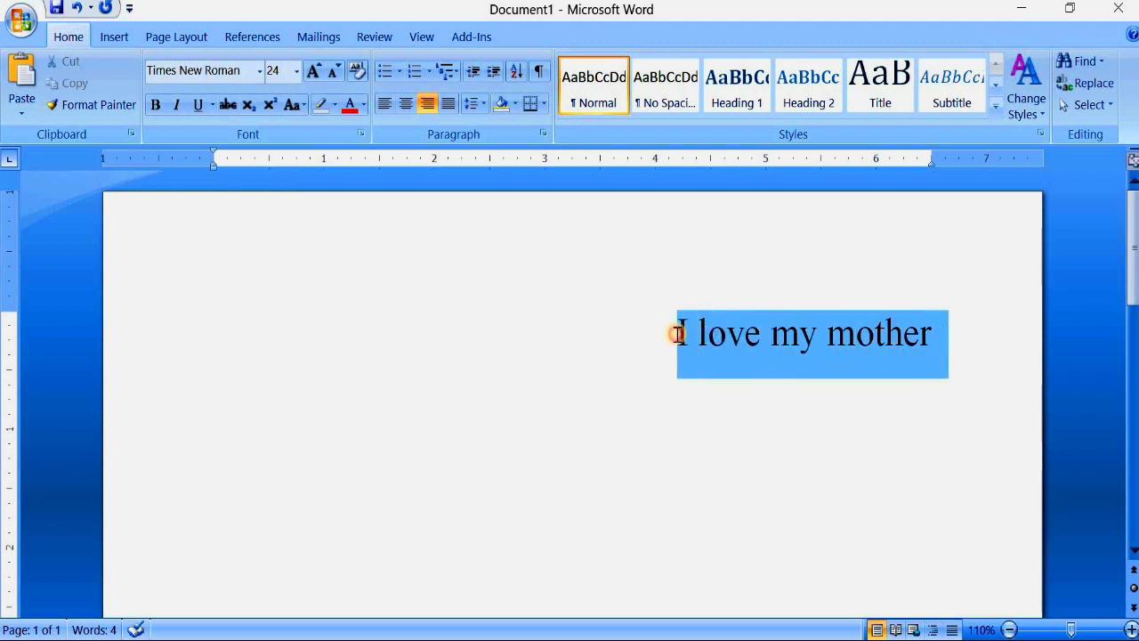
pyautogui.click(364, 104)
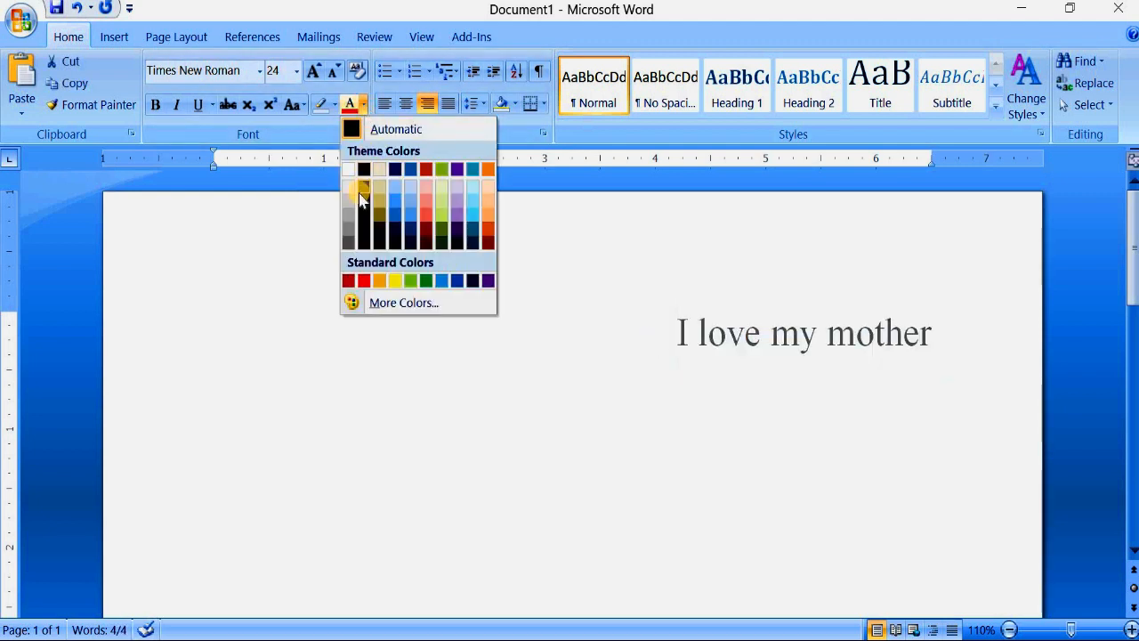
pyautogui.click(488, 230)
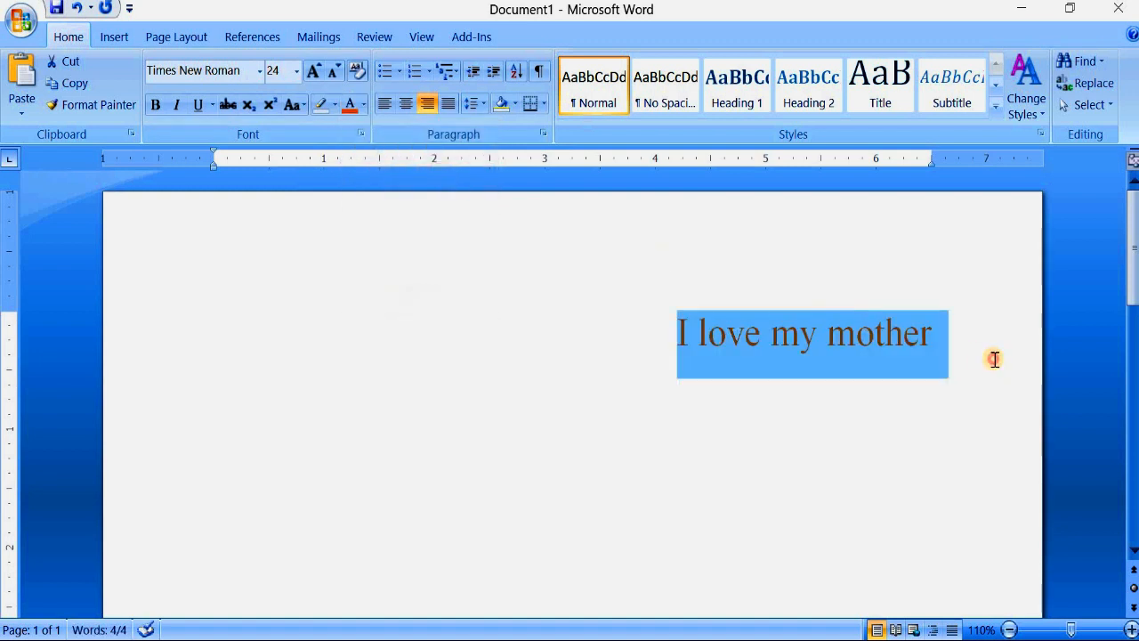
pyautogui.click(957, 363)
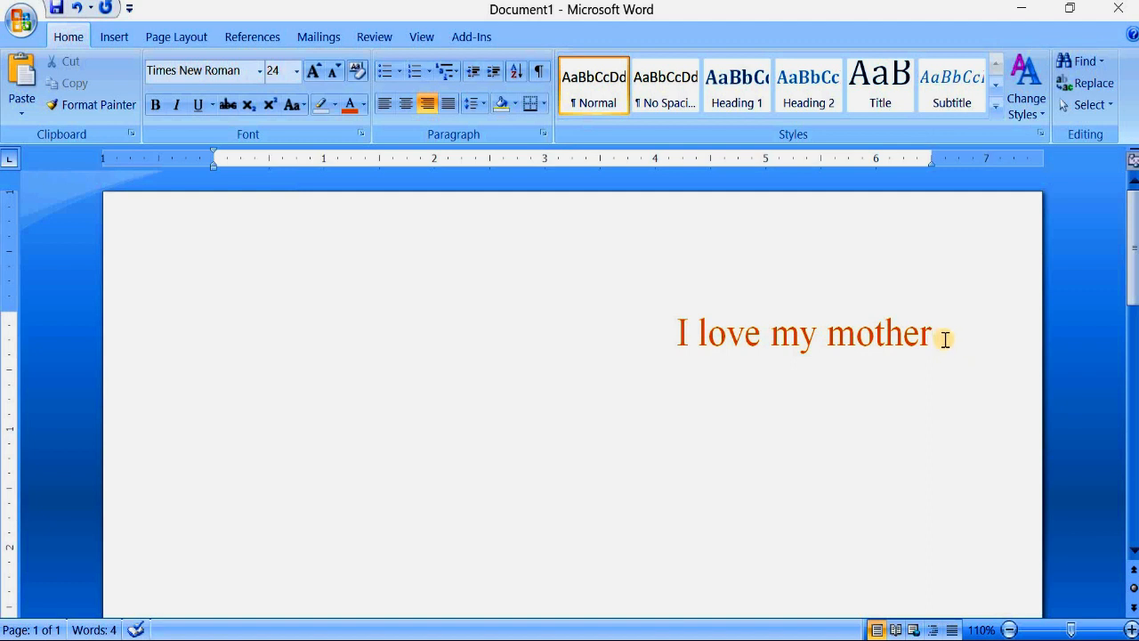
# - Reselect the orange "I love my mother" line and recolor its text with the standard light blue
pyautogui.moveTo(935, 334); pyautogui.dragTo(663, 335)
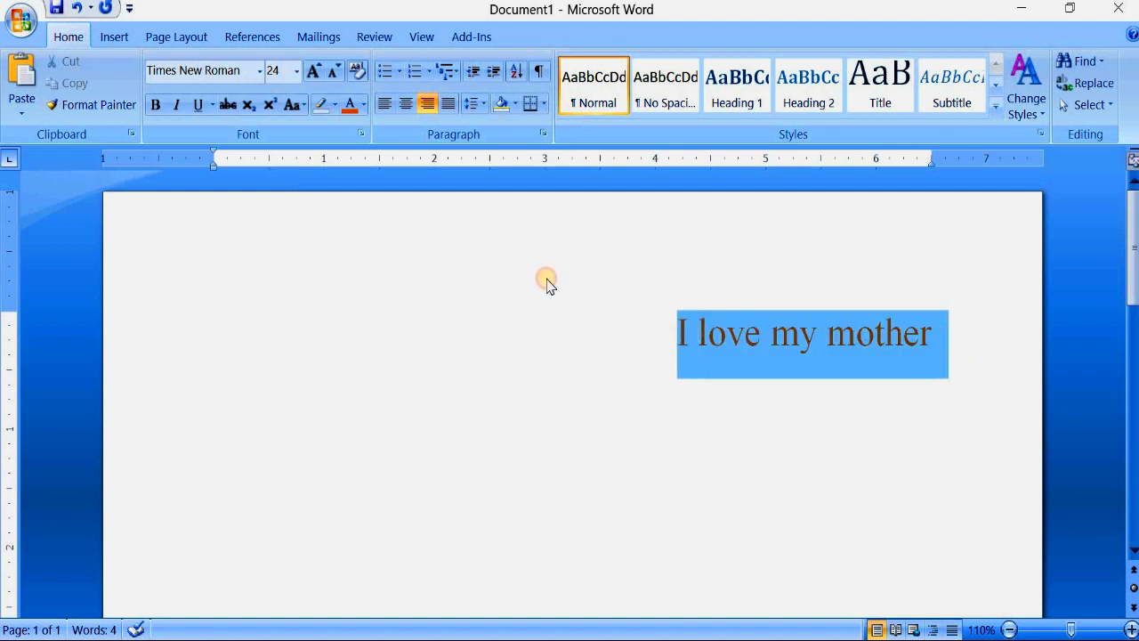
pyautogui.click(363, 106)
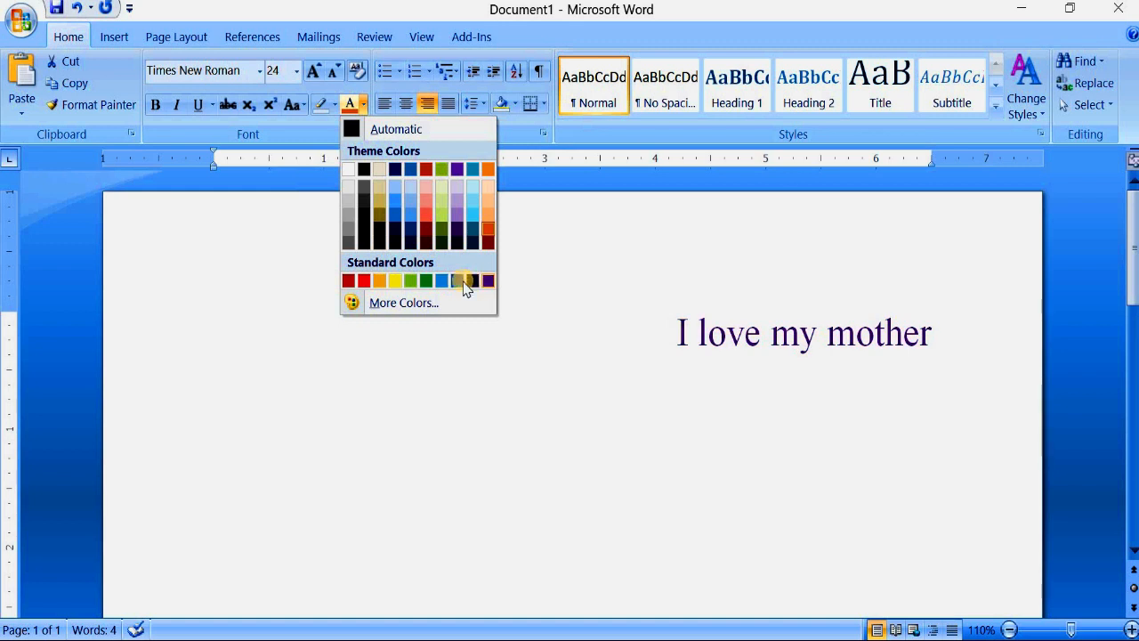
pyautogui.click(441, 281)
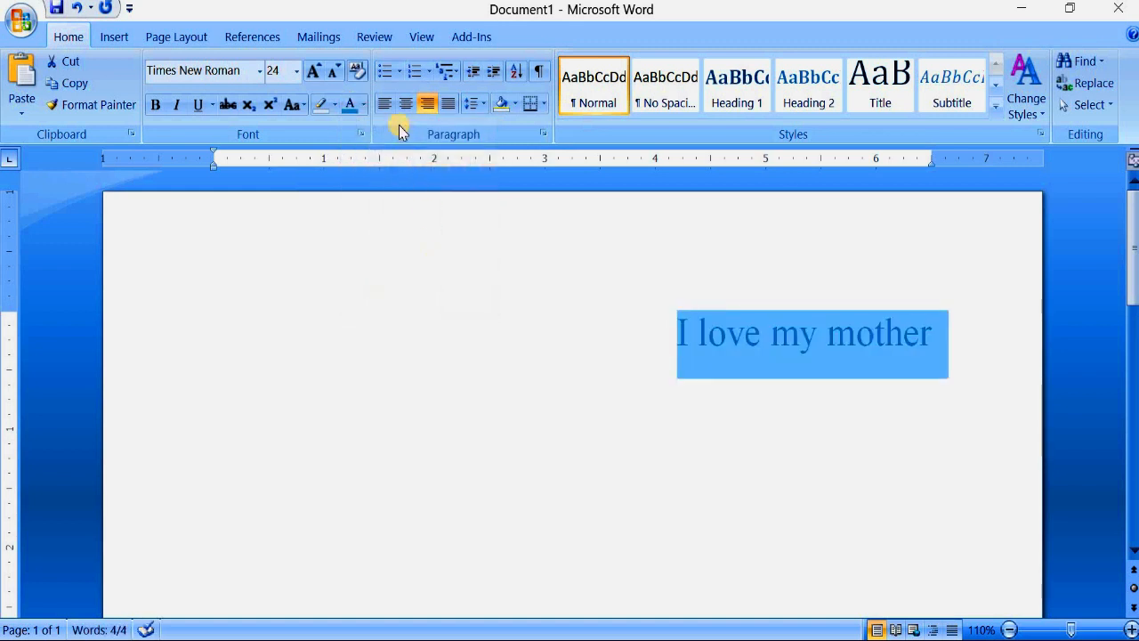
# - Give the selected line a custom orange font color with RGB values 225, 145, 15, then deselect it
pyautogui.click(363, 104)
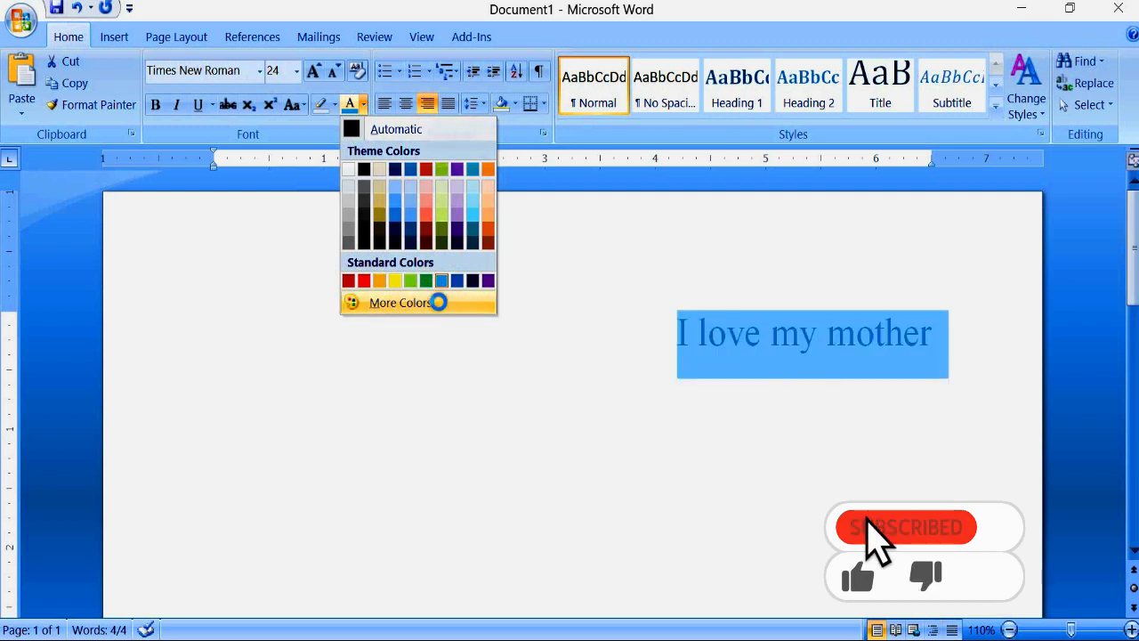
pyautogui.click(438, 303)
pyautogui.moveTo(273, 194); pyautogui.dragTo(298, 178)
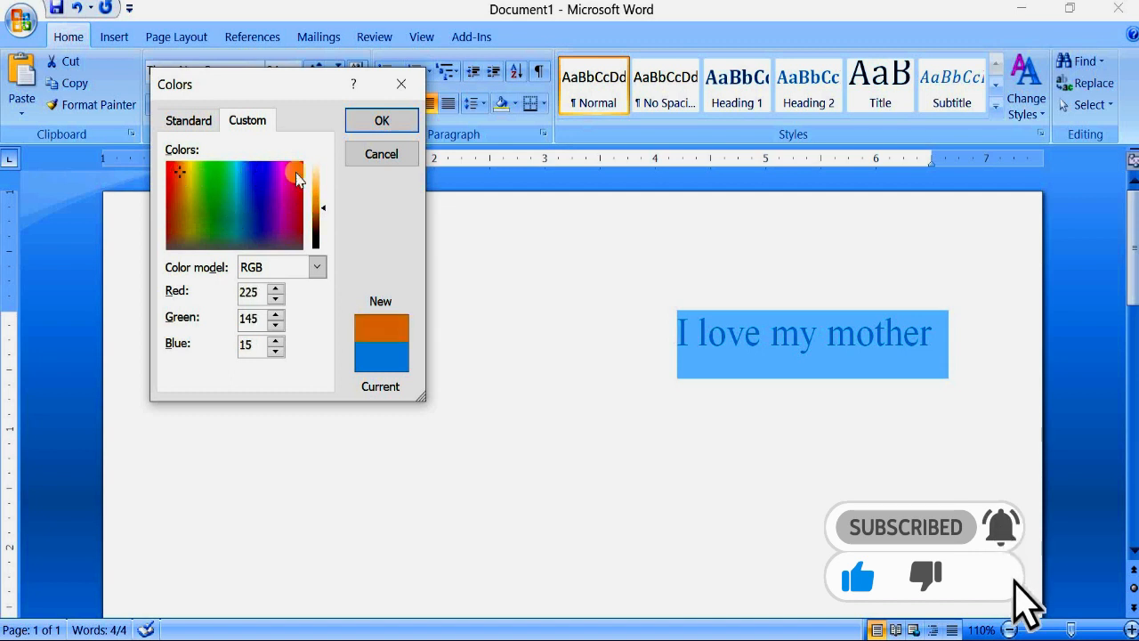
pyautogui.click(380, 121)
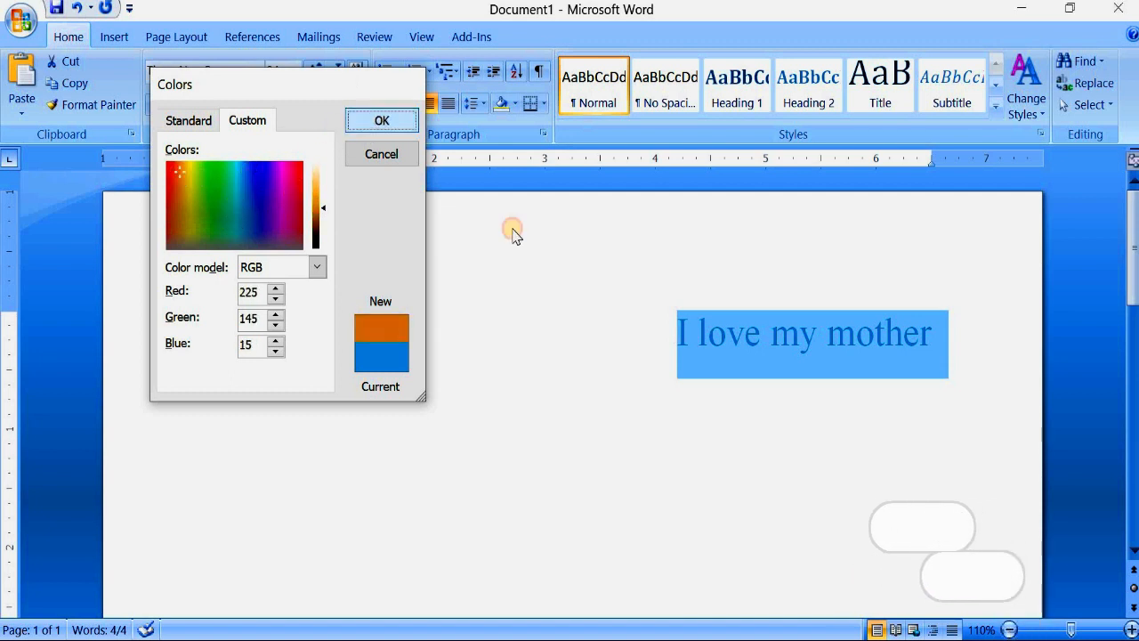
pyautogui.click(903, 359)
# - Reselect the line, try several colors of the standard color hexagon, apply a bright blue as font color and deselect the text
pyautogui.moveTo(945, 343); pyautogui.dragTo(670, 340)
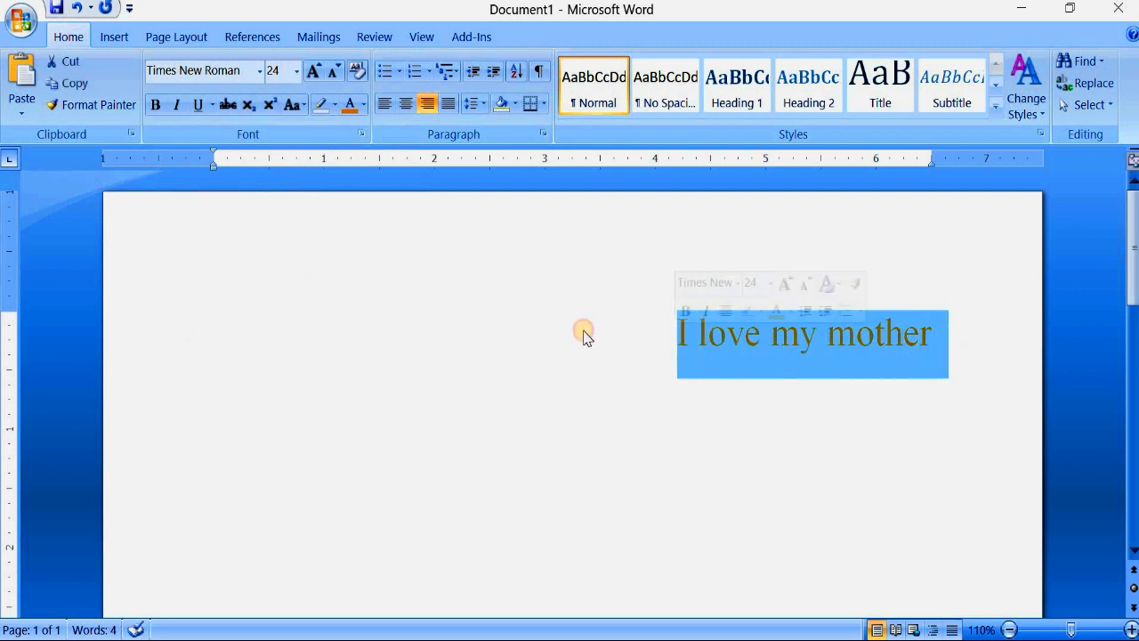
pyautogui.click(363, 105)
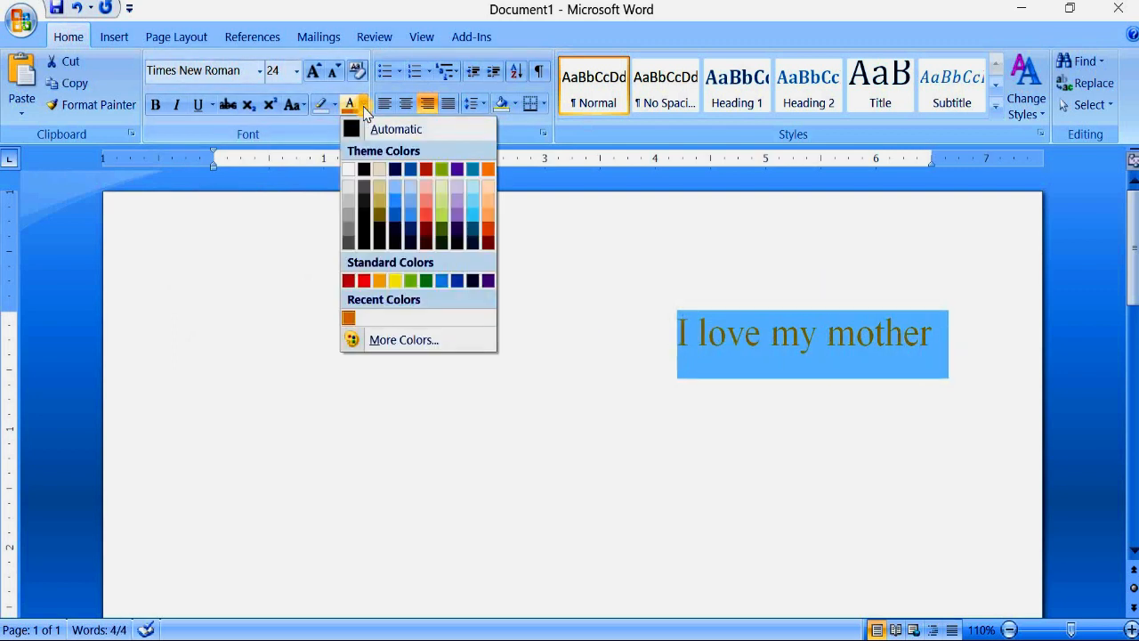
pyautogui.click(424, 348)
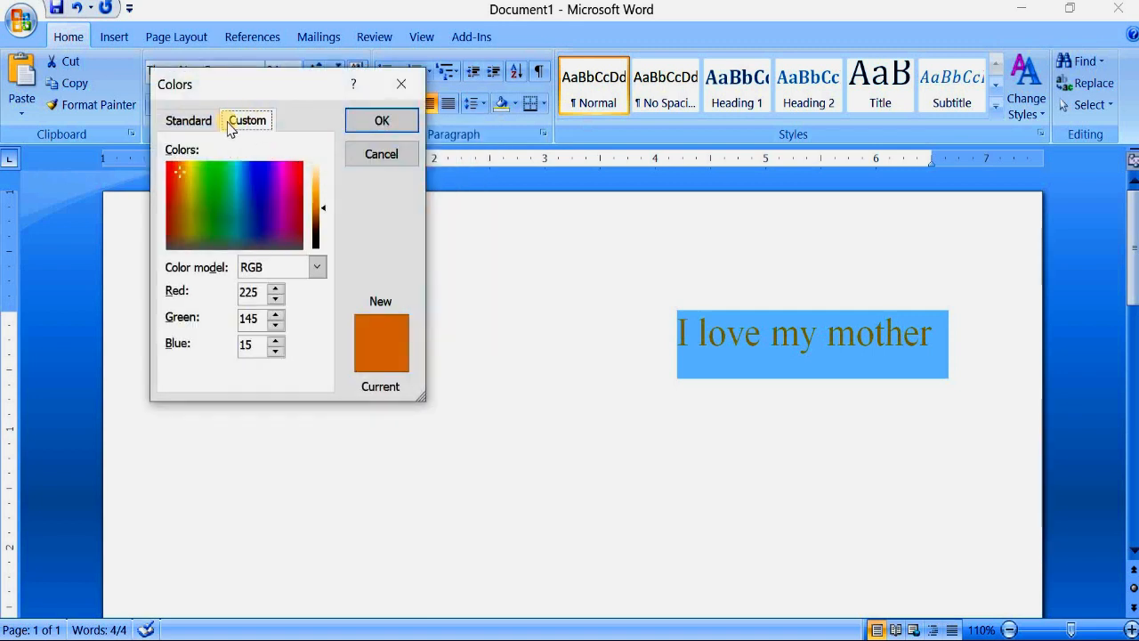
pyautogui.click(187, 121)
pyautogui.click(206, 217)
pyautogui.click(228, 202)
pyautogui.click(231, 183)
pyautogui.click(241, 173)
pyautogui.click(242, 214)
pyautogui.click(211, 184)
pyautogui.click(382, 121)
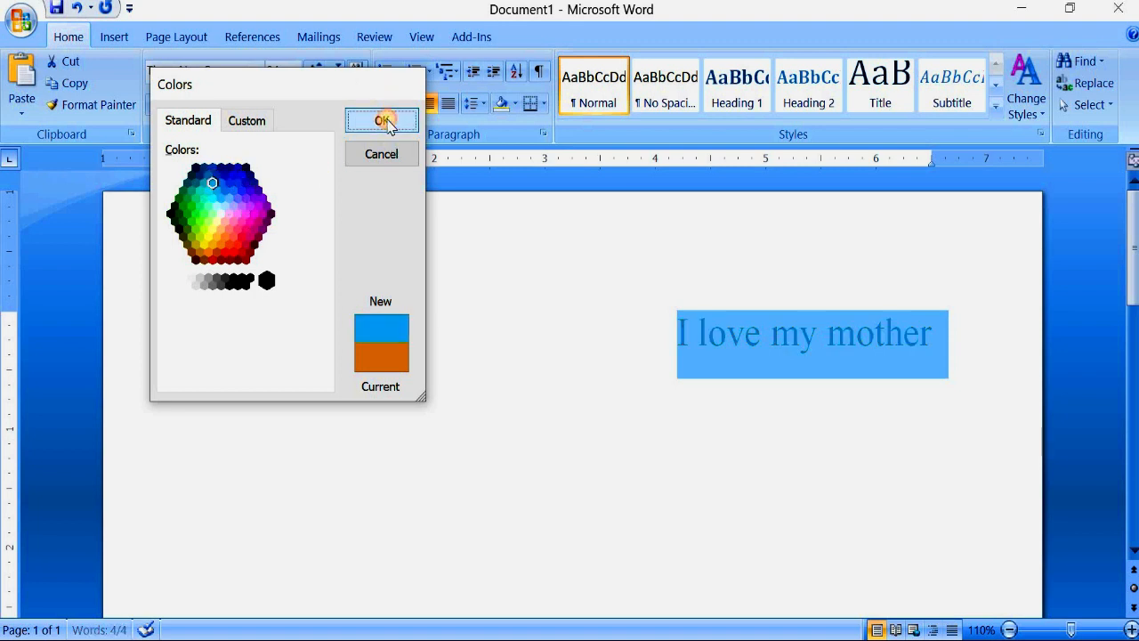
pyautogui.click(951, 356)
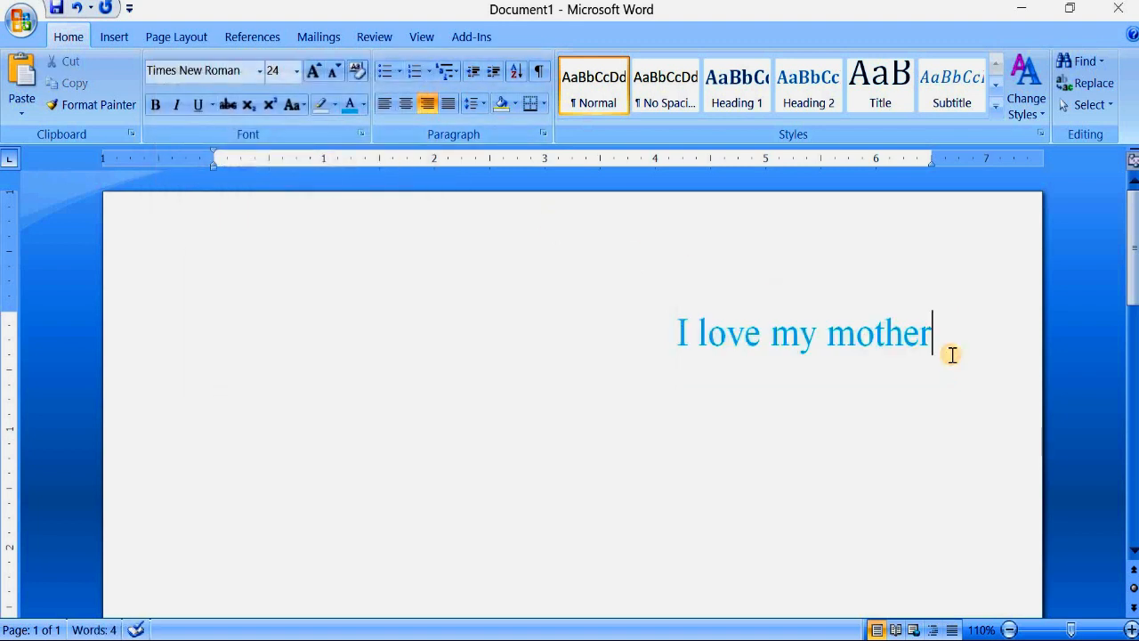